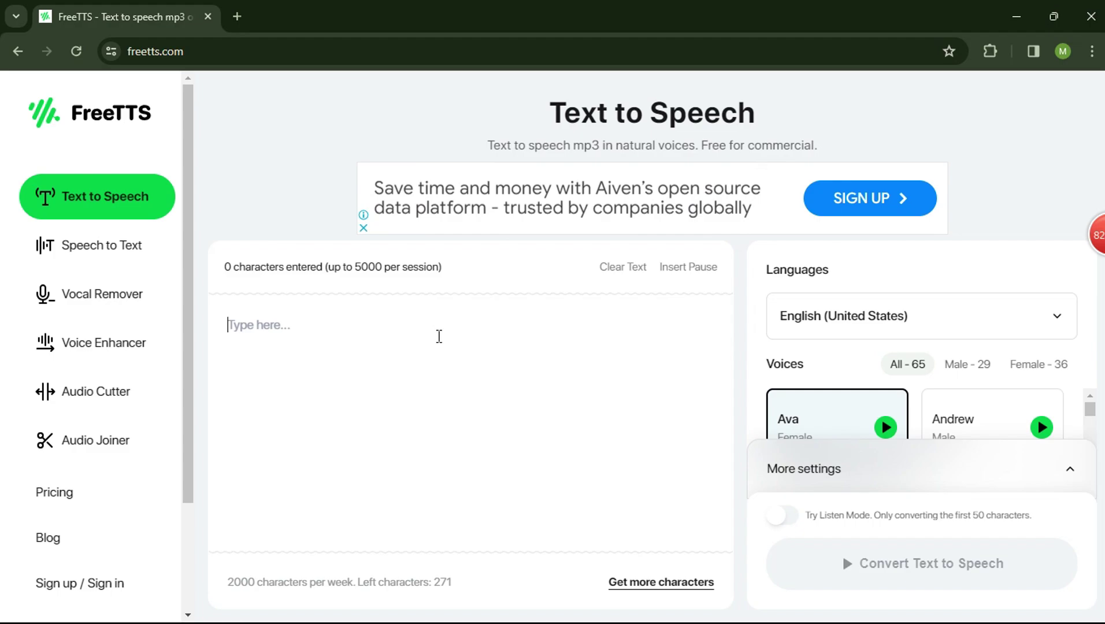
- Enter the player's full name as the text to convert and list only the male English (United States) voices
{"action": "type", "text": "Ramad"}
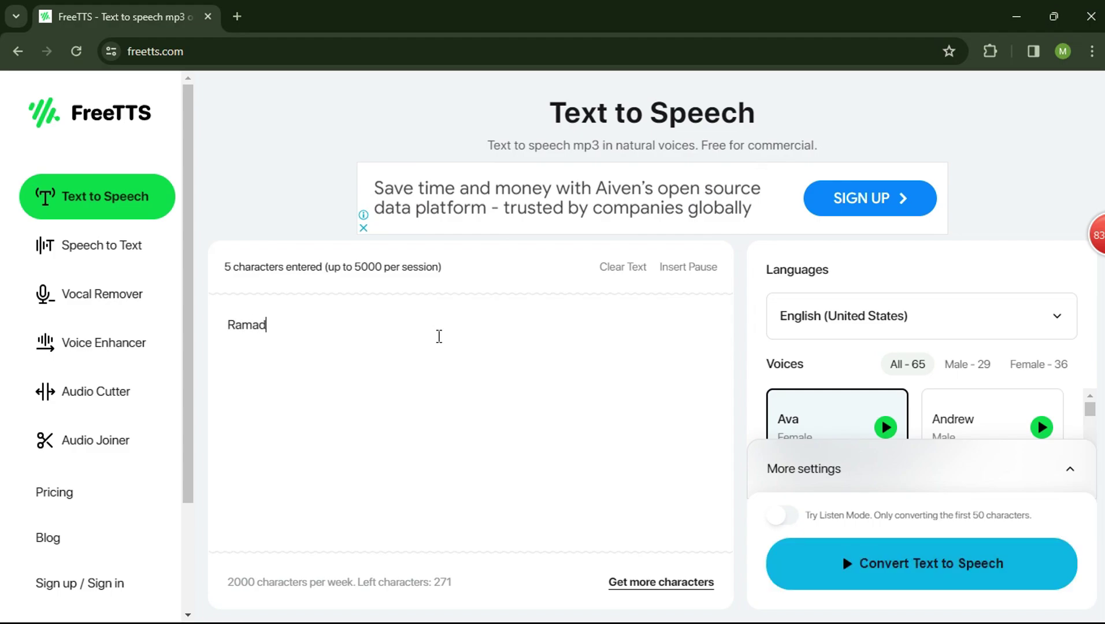
{"action": "type", "text": "han Sanata"}
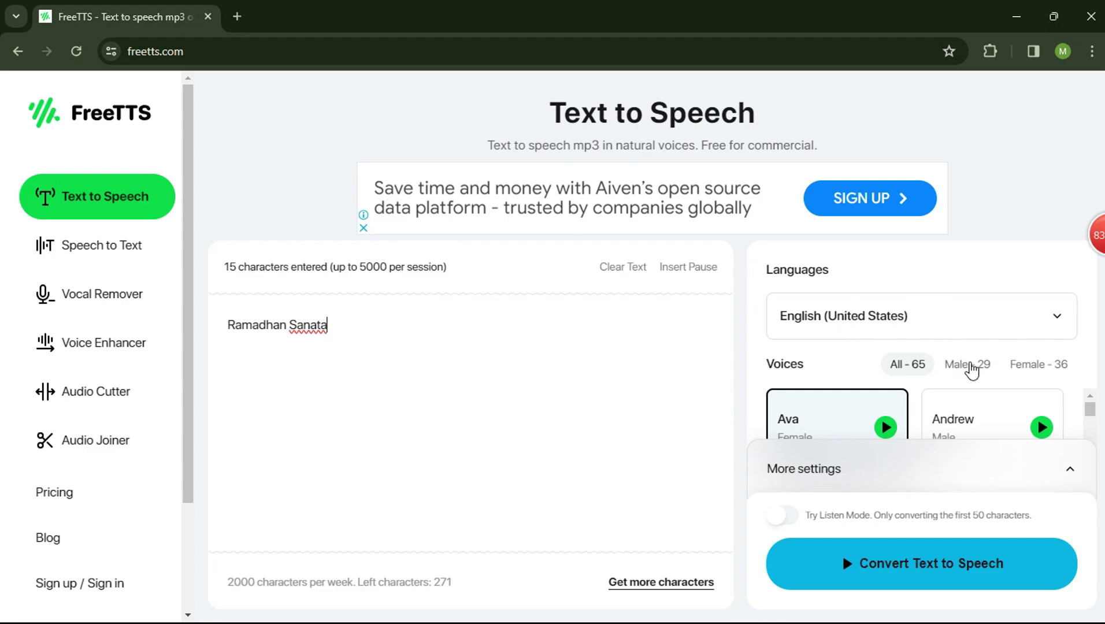
{"action": "left_click", "coordinate": [969, 367]}
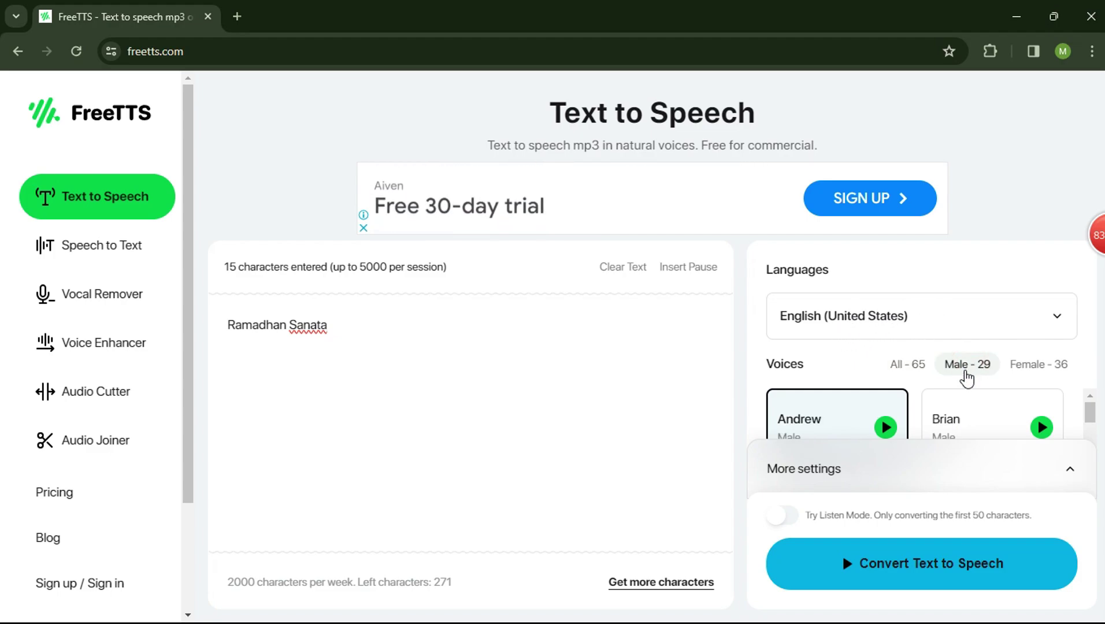
- Preview the Andrew, Brian and Davis voices and select Davis for the conversion
{"action": "left_click", "coordinate": [886, 427]}
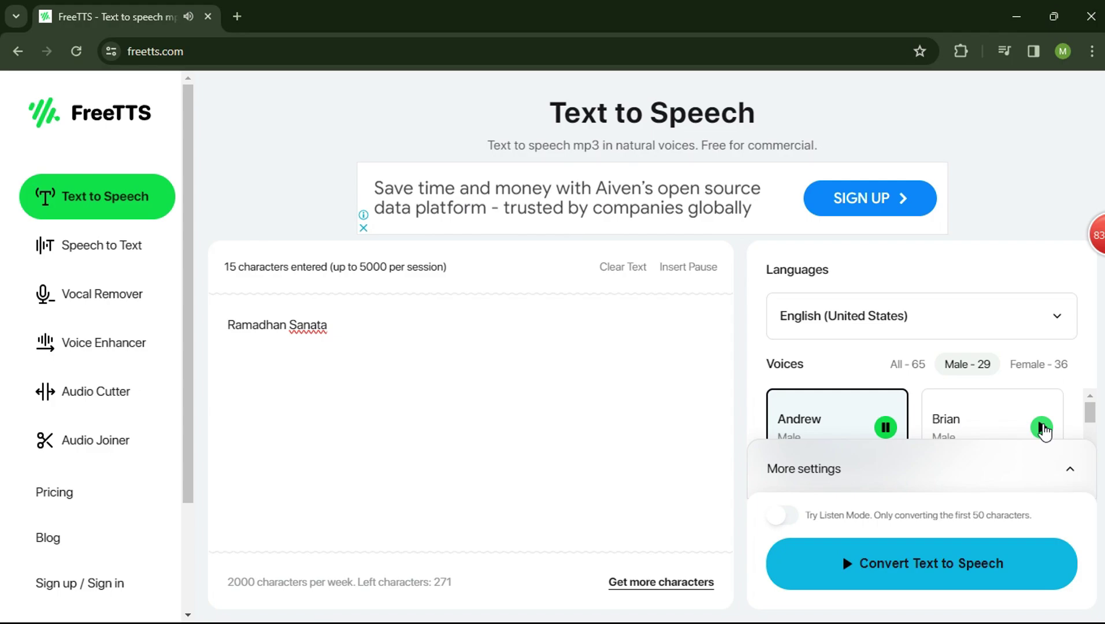
{"action": "left_click", "coordinate": [1043, 429]}
{"action": "left_click_drag", "start_coordinate": [1091, 412], "coordinate": [1094, 434]}
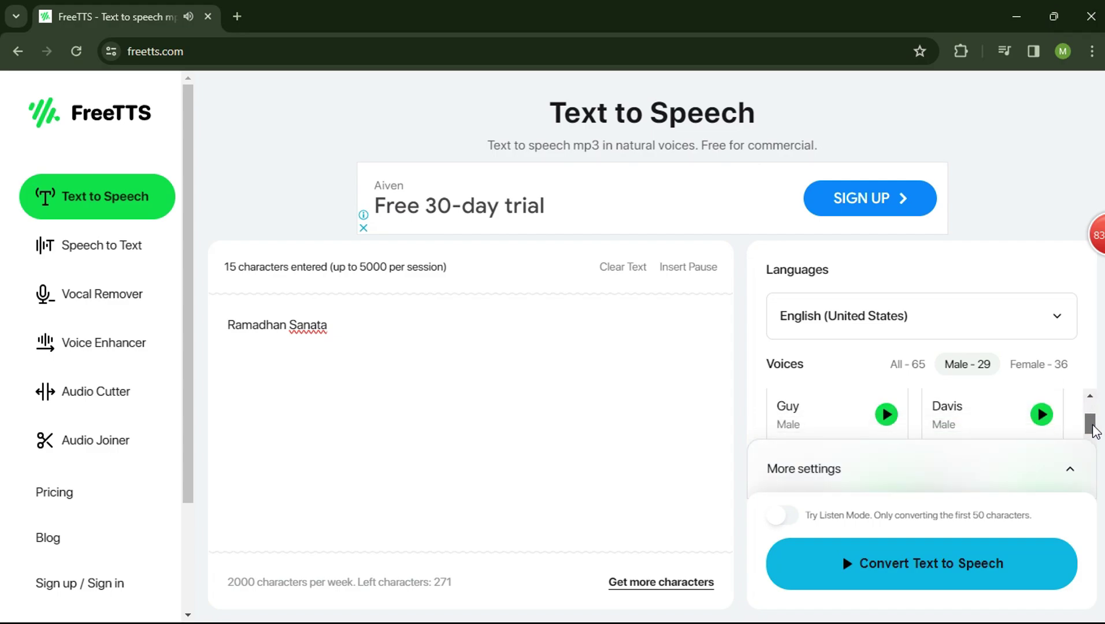
{"action": "left_click", "coordinate": [1042, 413]}
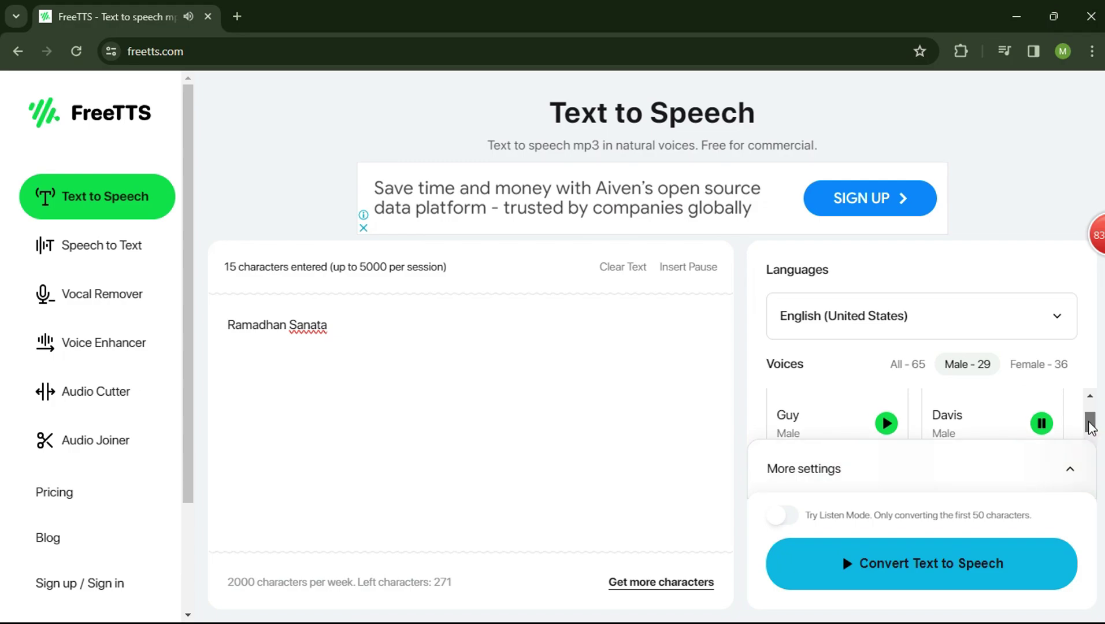
{"action": "left_click_drag", "start_coordinate": [1089, 429], "coordinate": [1091, 431]}
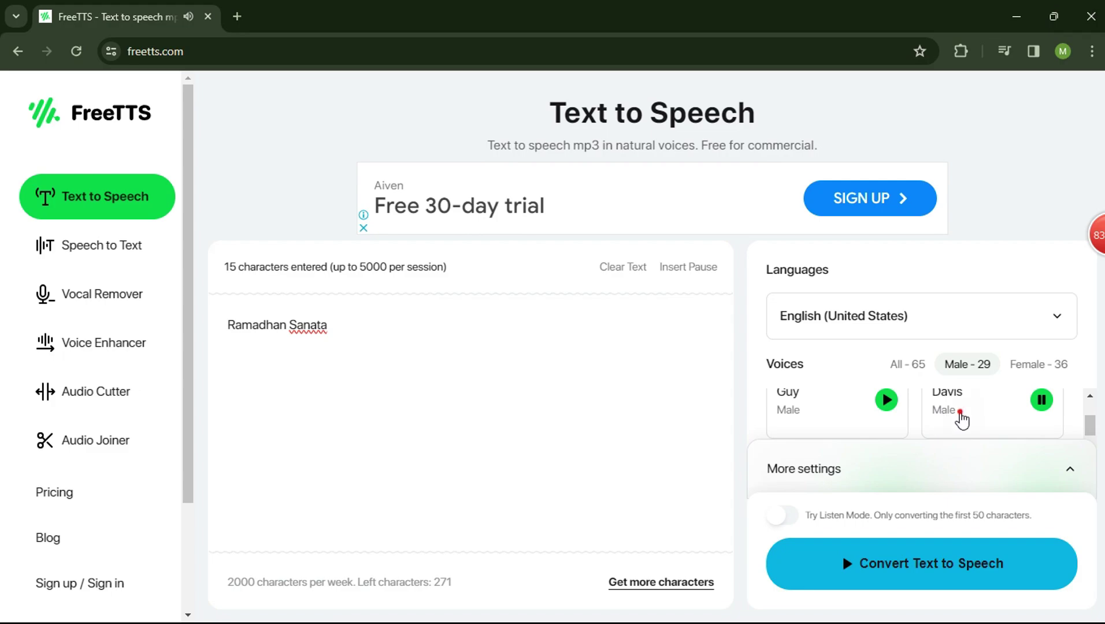
{"action": "left_click", "coordinate": [958, 419]}
{"action": "left_click", "coordinate": [1041, 401]}
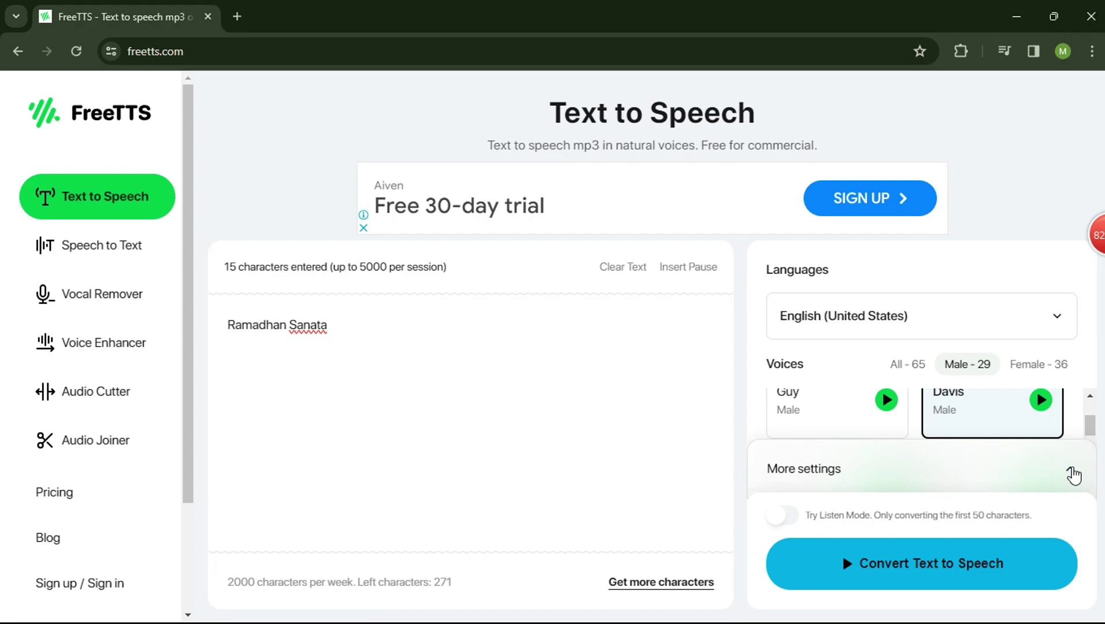
- Set the MP3 audio quality to High Quality in the additional conversion settings
{"action": "left_click", "coordinate": [1072, 470]}
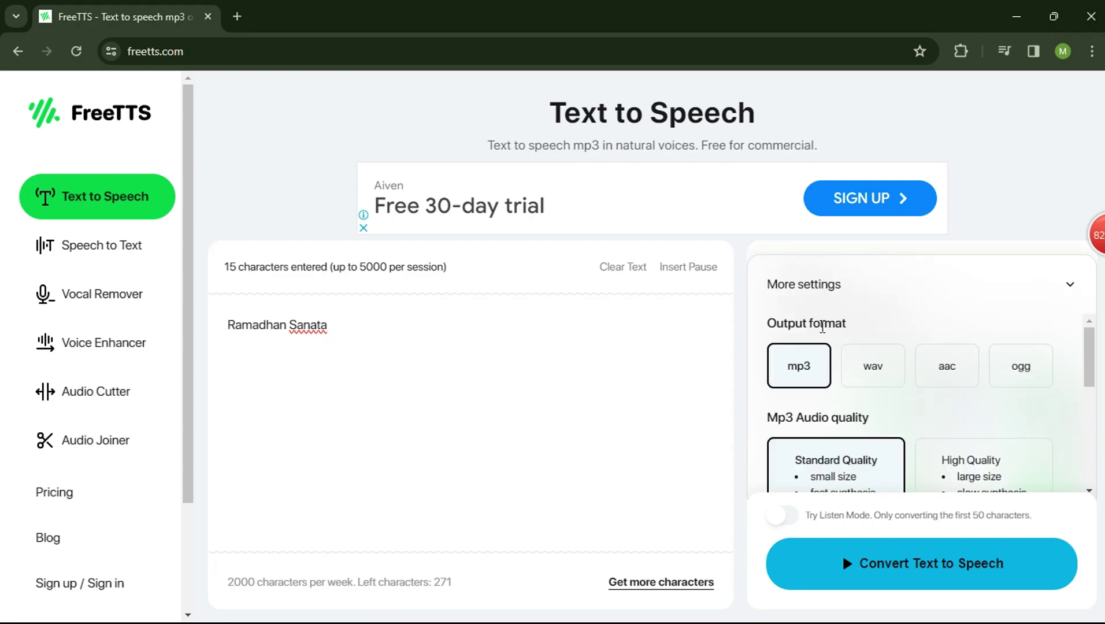
{"action": "scroll", "coordinate": [861, 407], "scroll_direction": "down", "scroll_amount": 3}
{"action": "scroll", "coordinate": [951, 415], "scroll_direction": "up", "scroll_amount": 1}
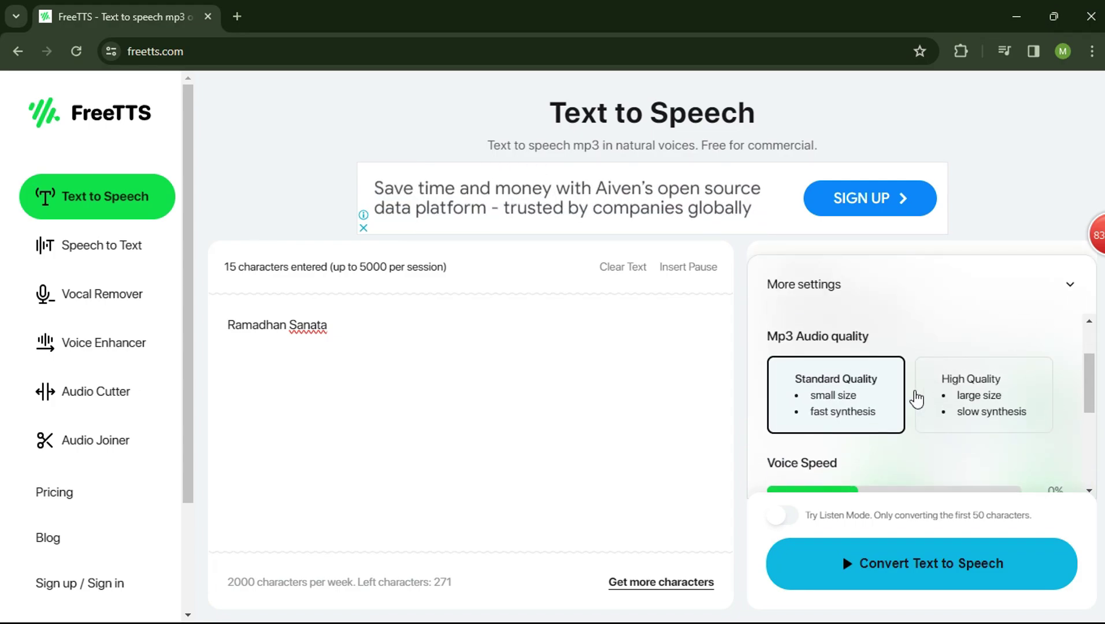
{"action": "left_click", "coordinate": [956, 418]}
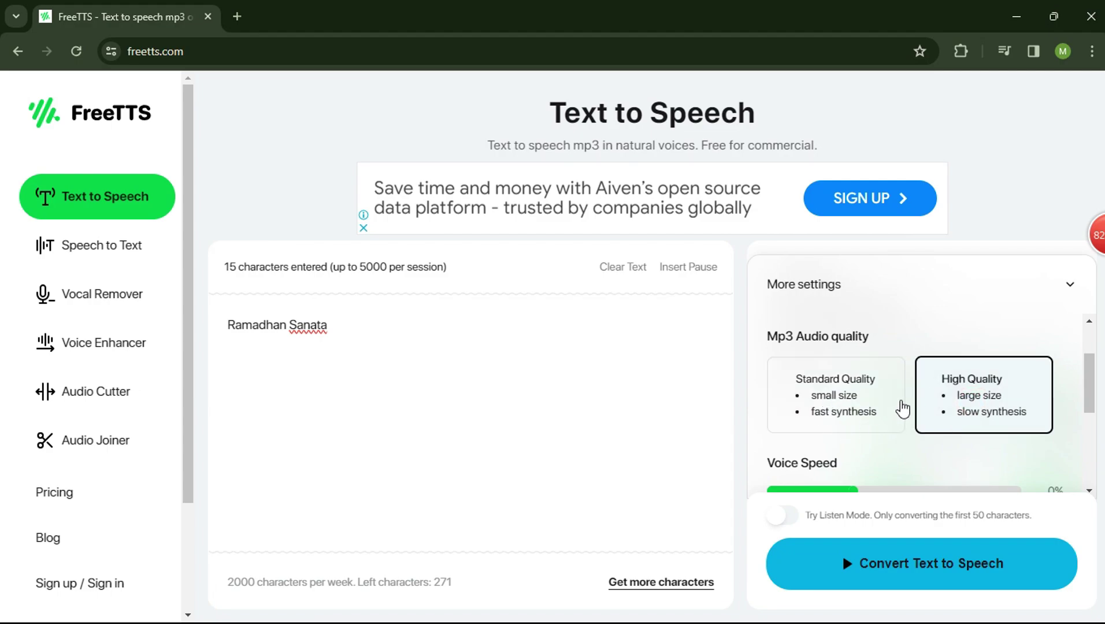
- Set the voice speed to 50% and the voice volume to 25db
{"action": "scroll", "coordinate": [903, 408], "scroll_direction": "down", "scroll_amount": 1}
{"action": "scroll", "coordinate": [889, 404], "scroll_direction": "up", "scroll_amount": 1}
{"action": "scroll", "coordinate": [895, 413], "scroll_direction": "down", "scroll_amount": 1}
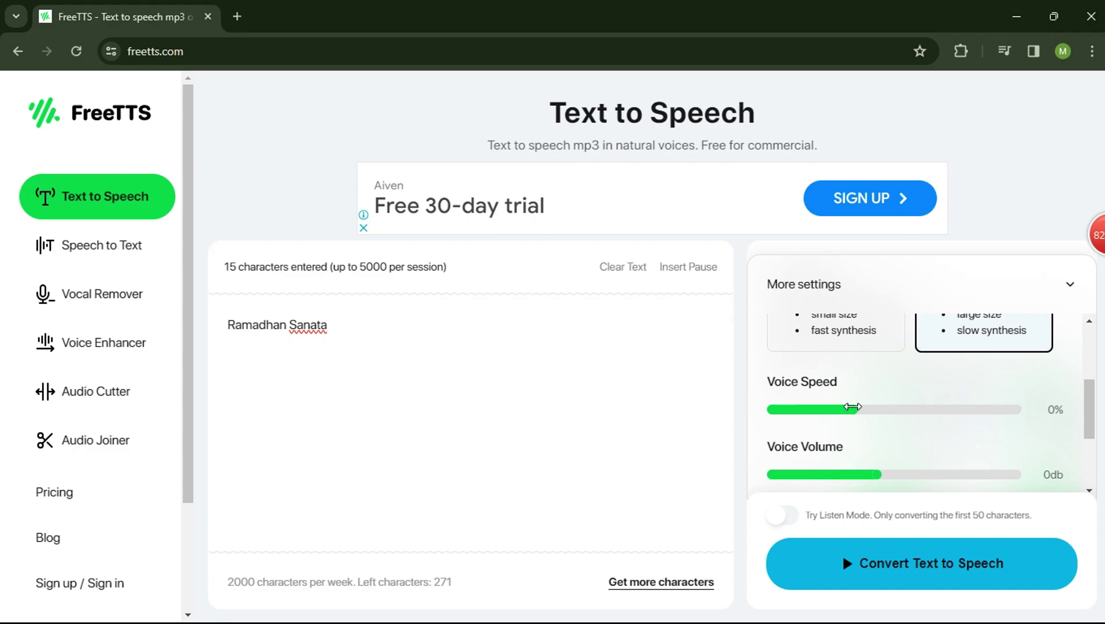
{"action": "left_click_drag", "start_coordinate": [864, 407], "coordinate": [934, 410]}
{"action": "scroll", "coordinate": [924, 445], "scroll_direction": "down", "scroll_amount": 1}
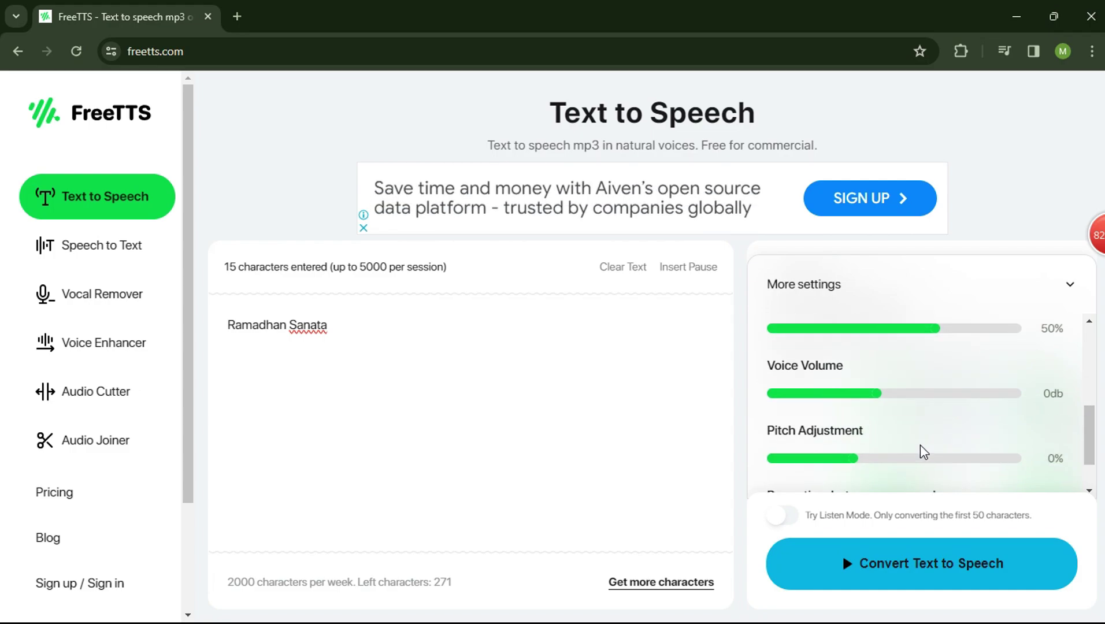
{"action": "left_click_drag", "start_coordinate": [879, 390], "coordinate": [918, 398]}
{"action": "scroll", "coordinate": [928, 383], "scroll_direction": "up", "scroll_amount": 3}
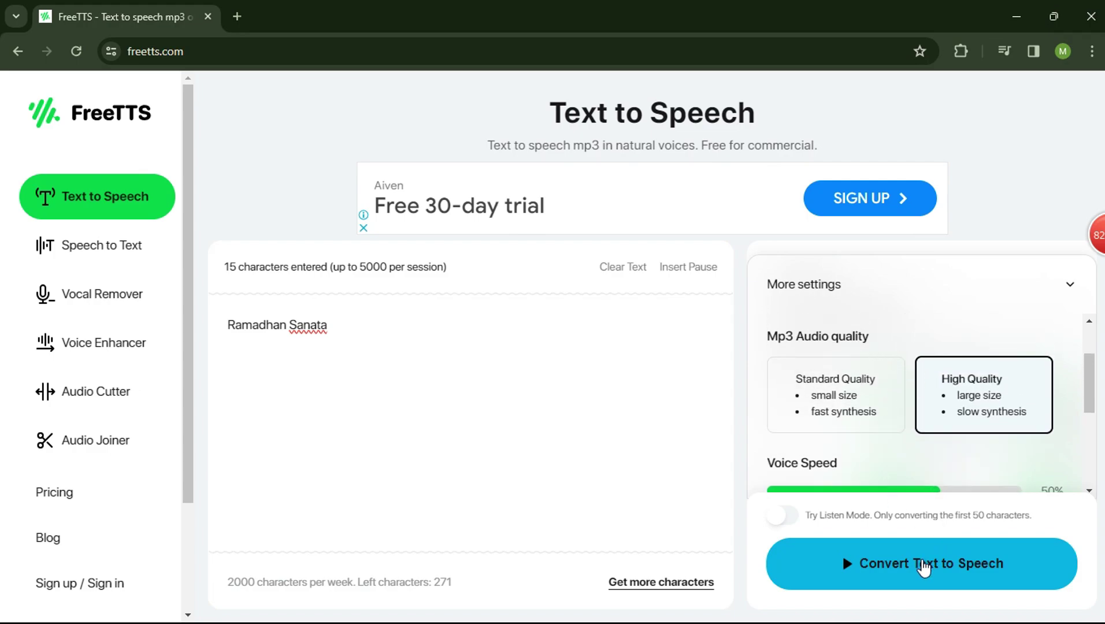
- Convert the entered name to speech and play the generated audio
{"action": "left_click", "coordinate": [922, 566]}
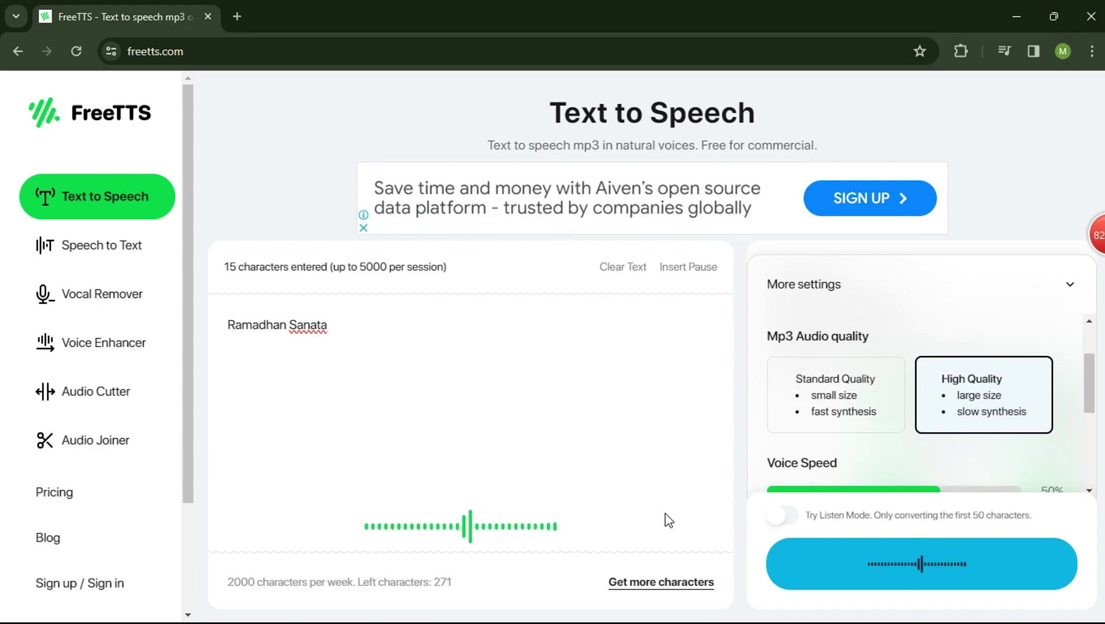
{"action": "left_click", "coordinate": [411, 515]}
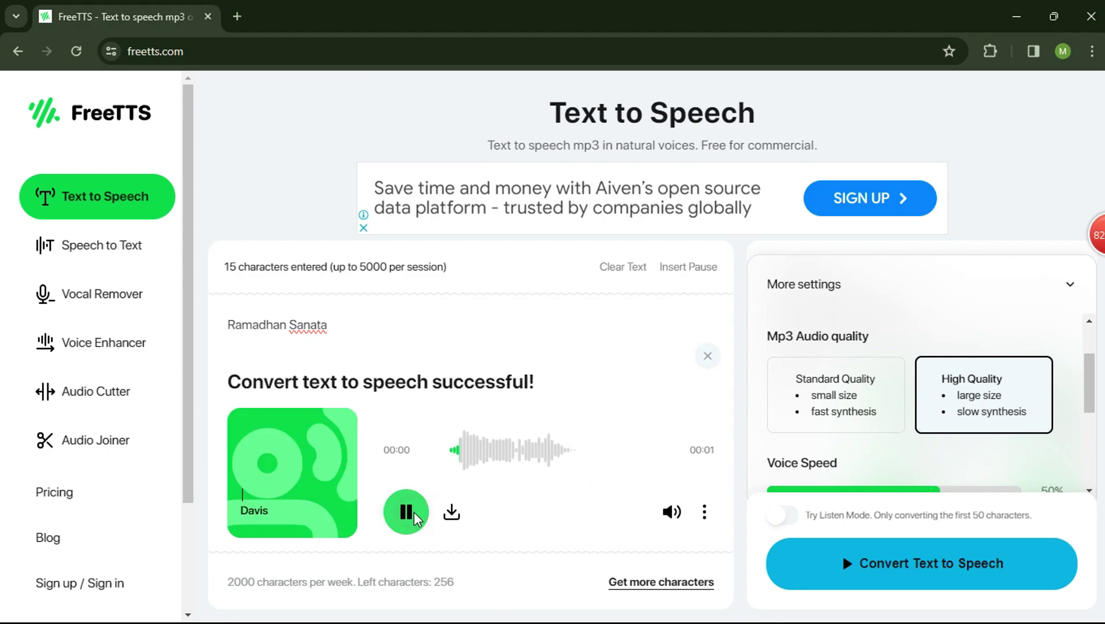
{"action": "left_click", "coordinate": [411, 516]}
- Reduce the voice speed to 30% and convert the name to speech again
{"action": "scroll", "coordinate": [924, 456], "scroll_direction": "down", "scroll_amount": 2}
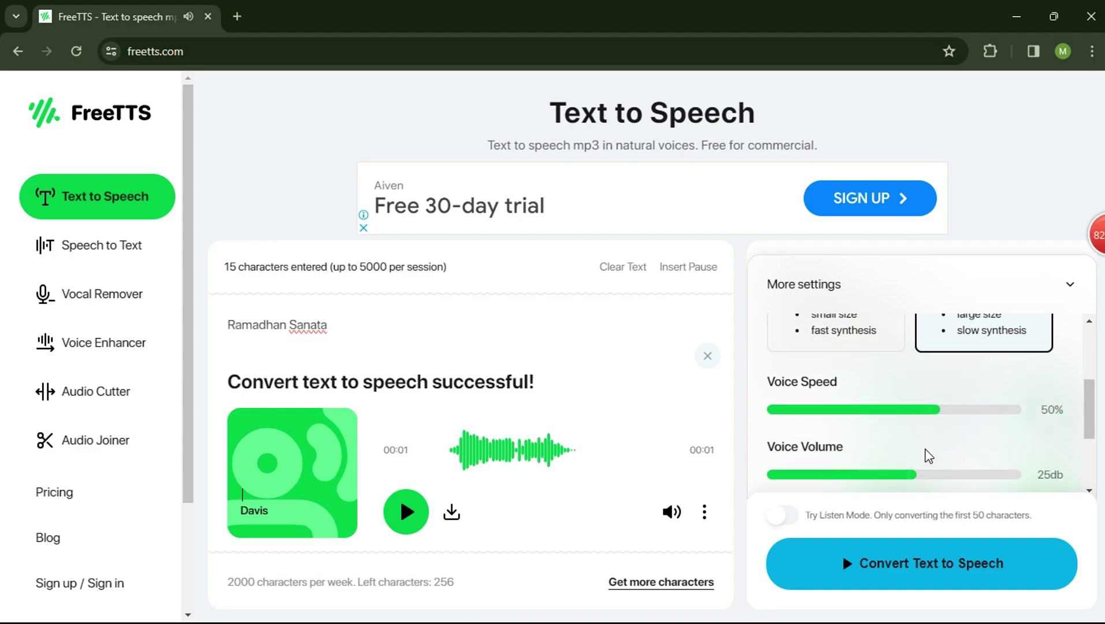
{"action": "left_click_drag", "start_coordinate": [926, 405], "coordinate": [902, 407]}
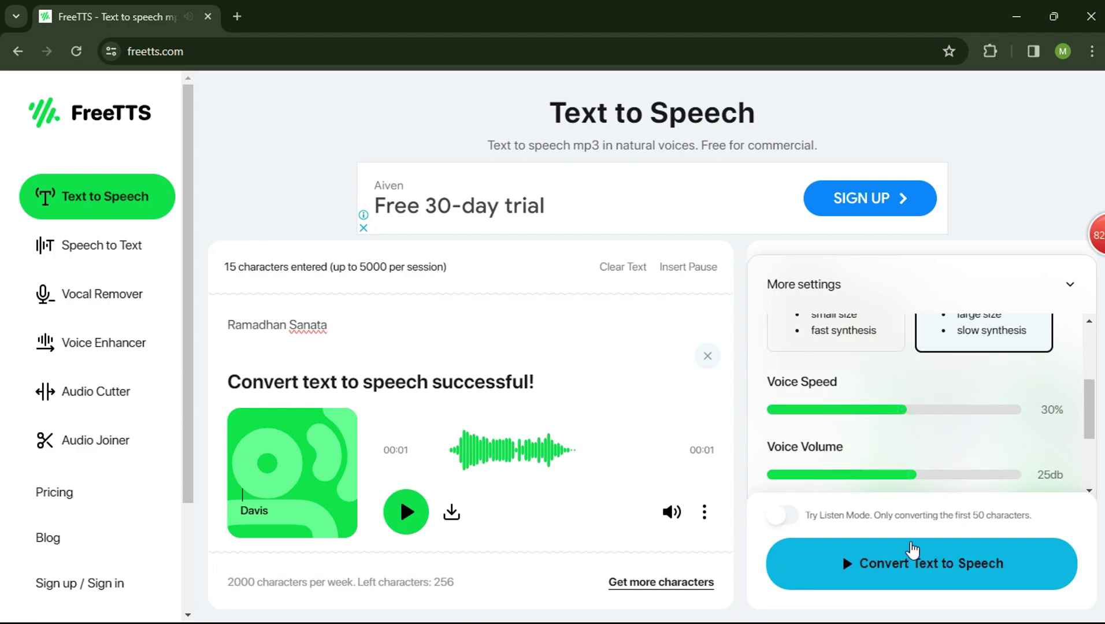
{"action": "left_click", "coordinate": [910, 553]}
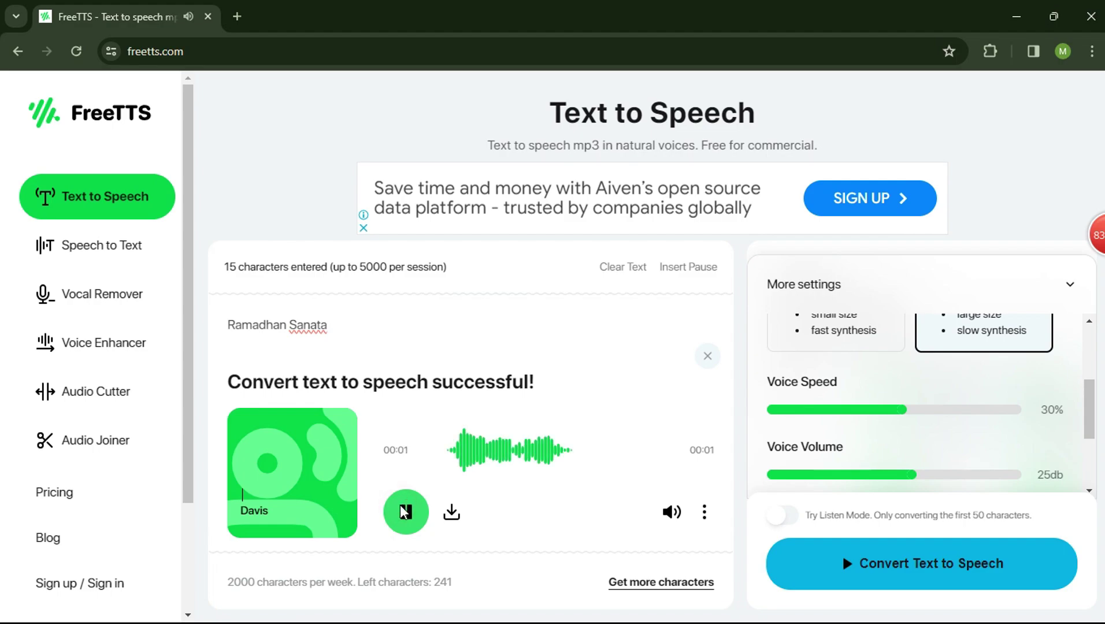
- Set the voice speed to 0%, convert the name again and play the result
{"action": "left_click_drag", "start_coordinate": [897, 410], "coordinate": [852, 409]}
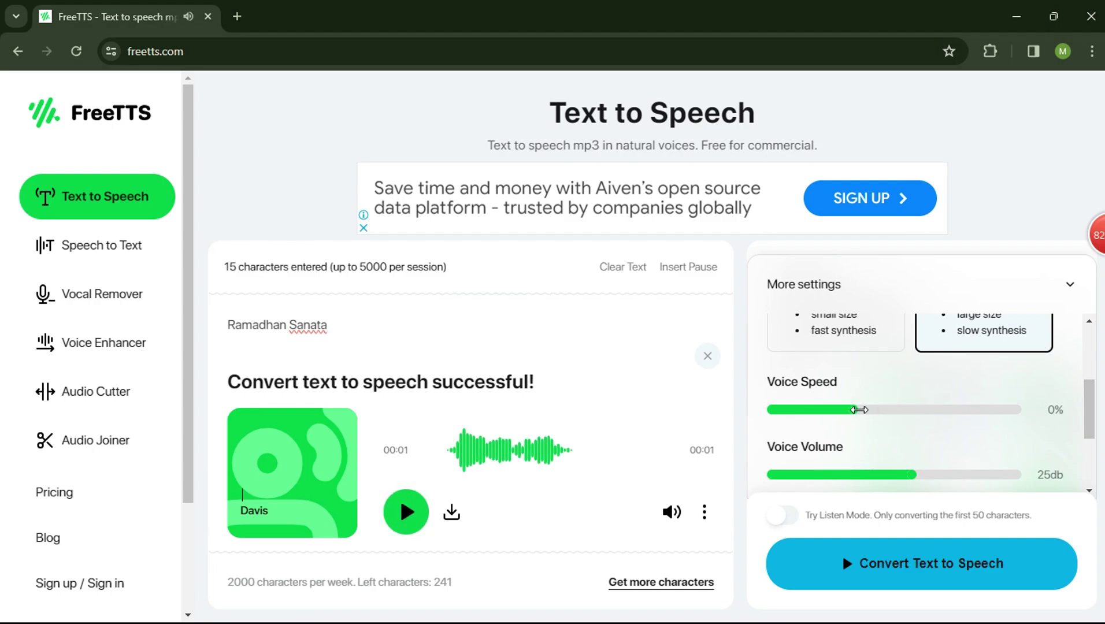
{"action": "left_click", "coordinate": [925, 585]}
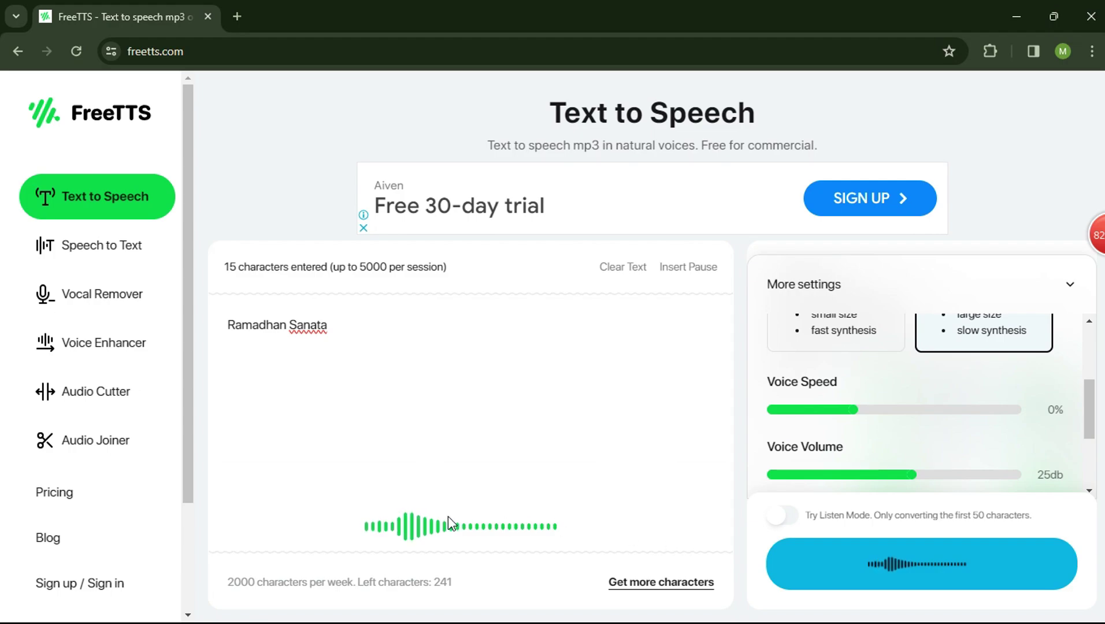
{"action": "left_click", "coordinate": [412, 519]}
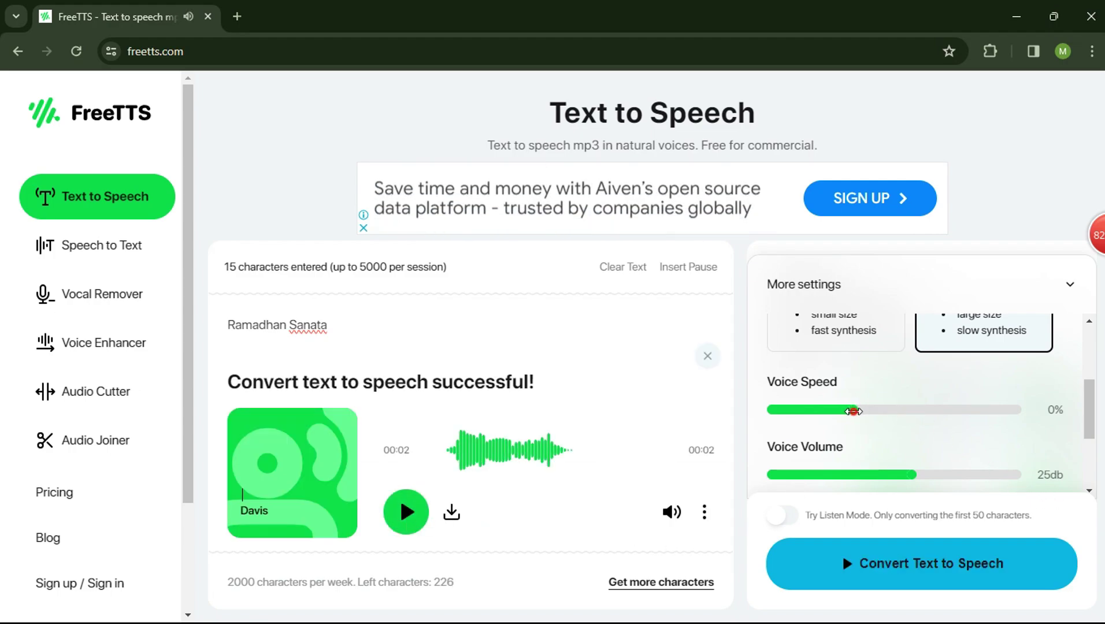
- Set the voice speed to 10%, reconvert the name and listen to the audio
{"action": "left_click", "coordinate": [874, 410]}
{"action": "left_click", "coordinate": [950, 586]}
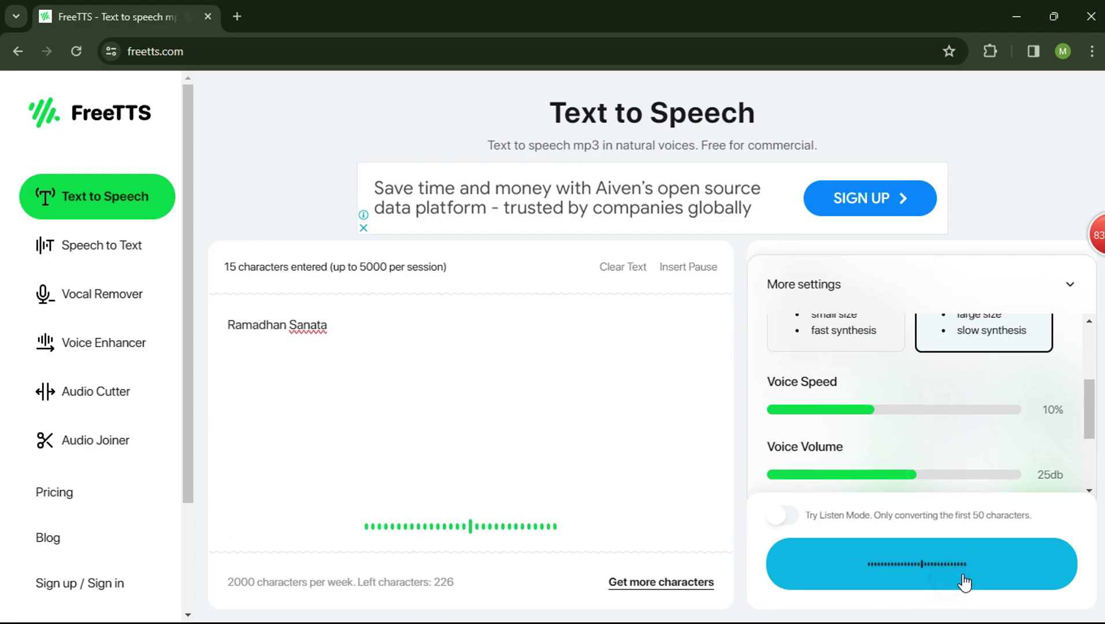
{"action": "left_click", "coordinate": [406, 514]}
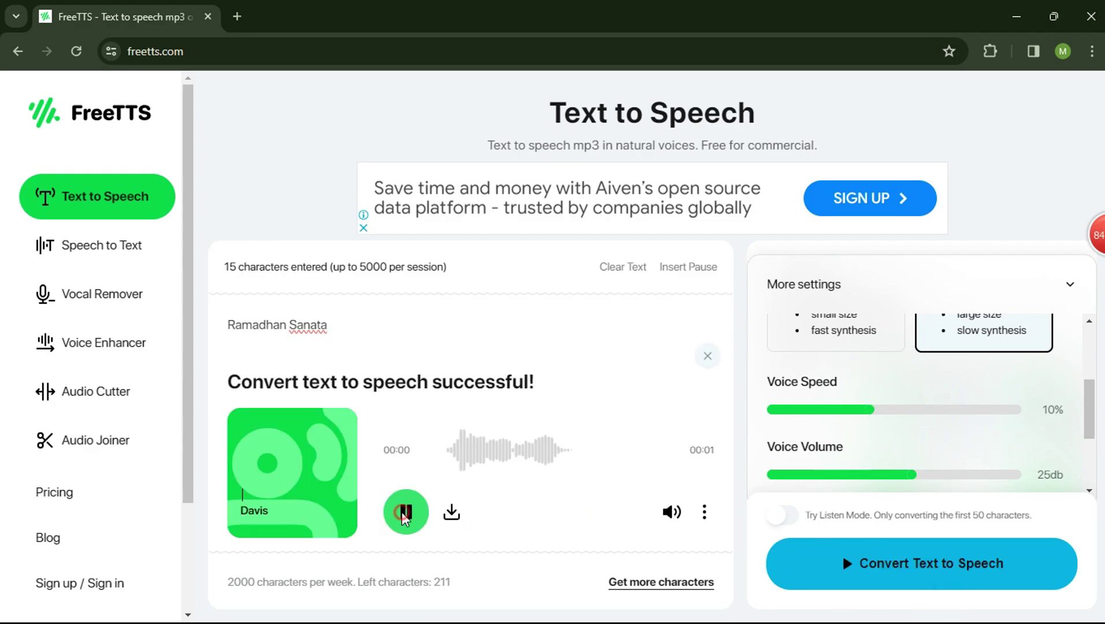
- Set the voice speed to 20%, convert the name once more and play the new audio
{"action": "left_click", "coordinate": [879, 409]}
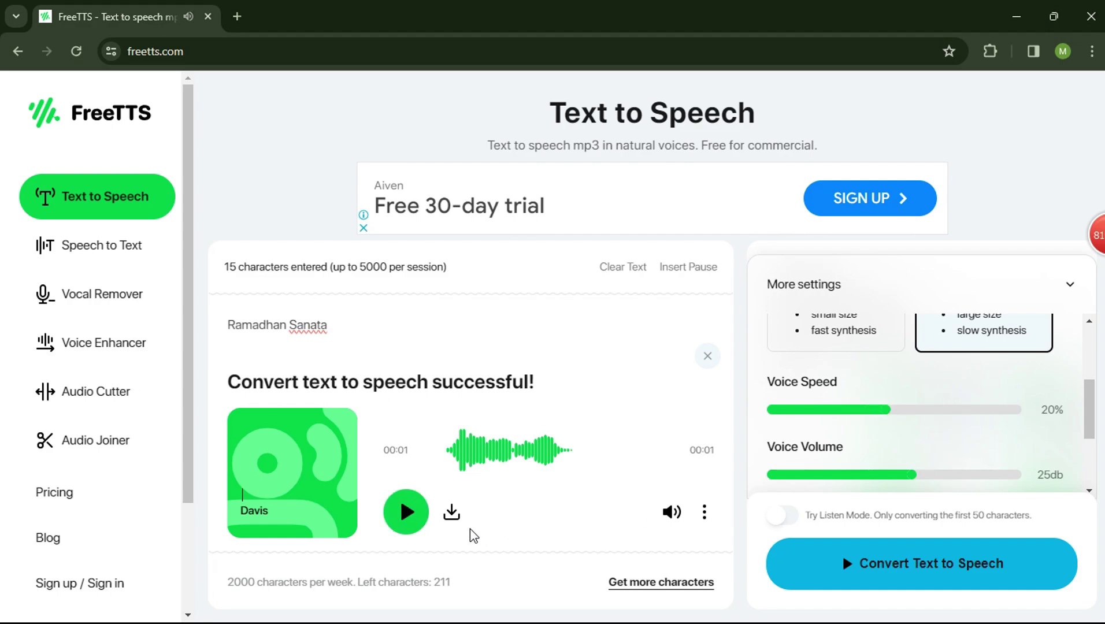
{"action": "left_click", "coordinate": [847, 558]}
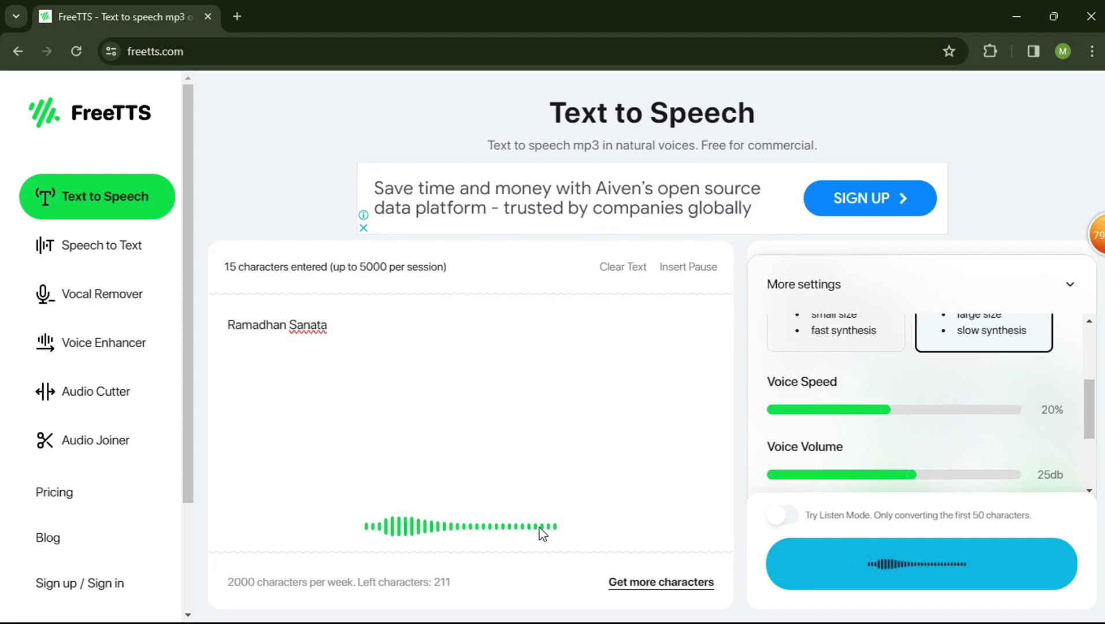
{"action": "left_click", "coordinate": [397, 513]}
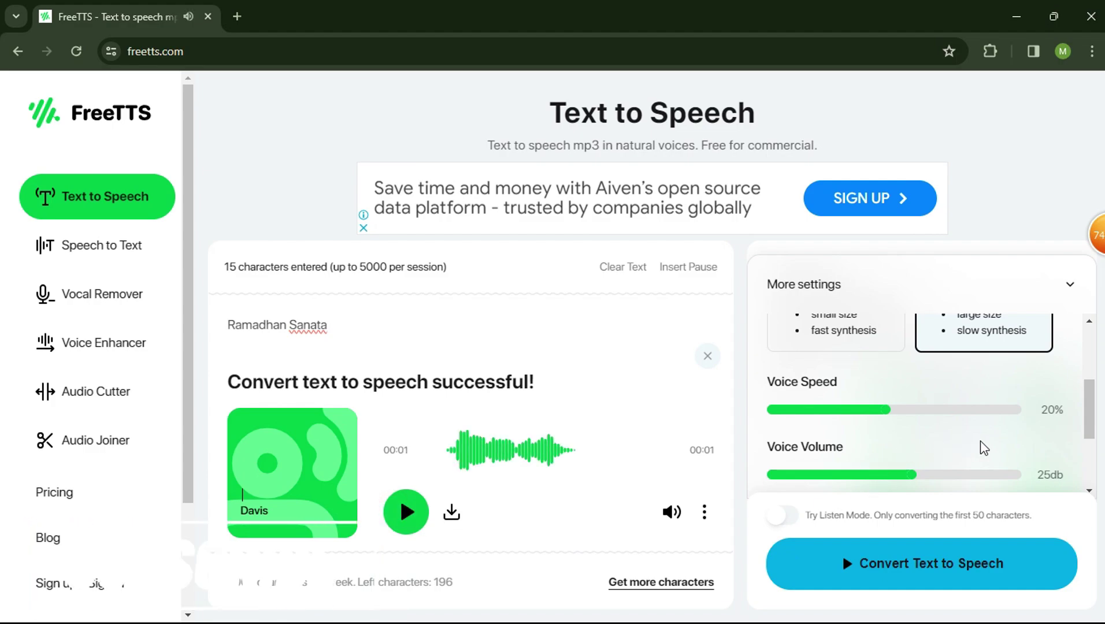
- Download the converted speech as an MP3 and show the file in its folder
{"action": "scroll", "coordinate": [954, 442], "scroll_direction": "up", "scroll_amount": 3}
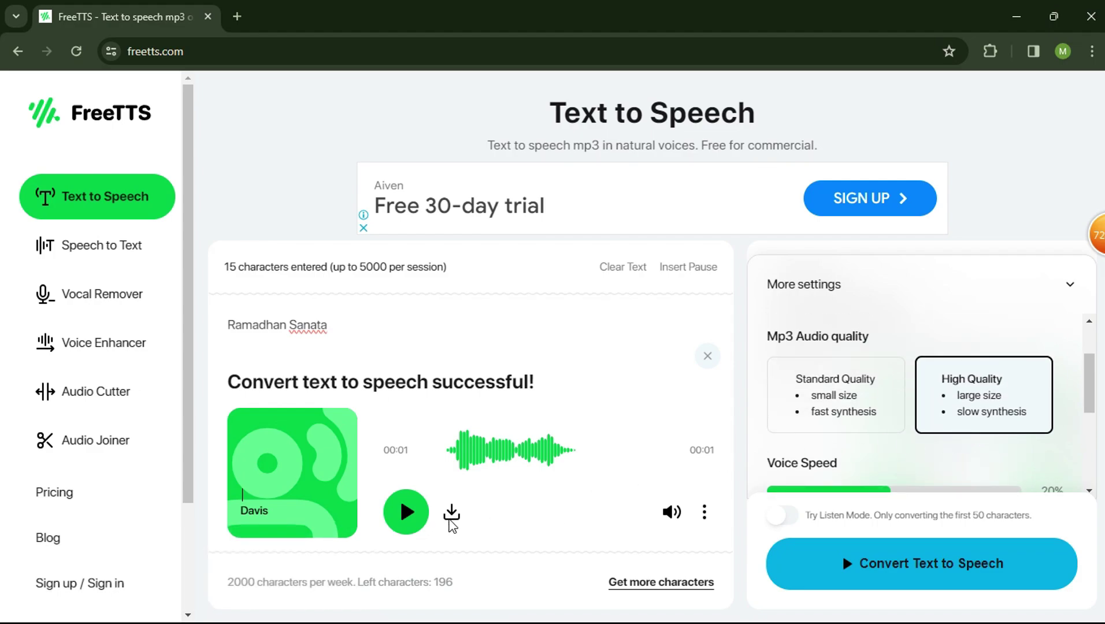
{"action": "left_click", "coordinate": [451, 512]}
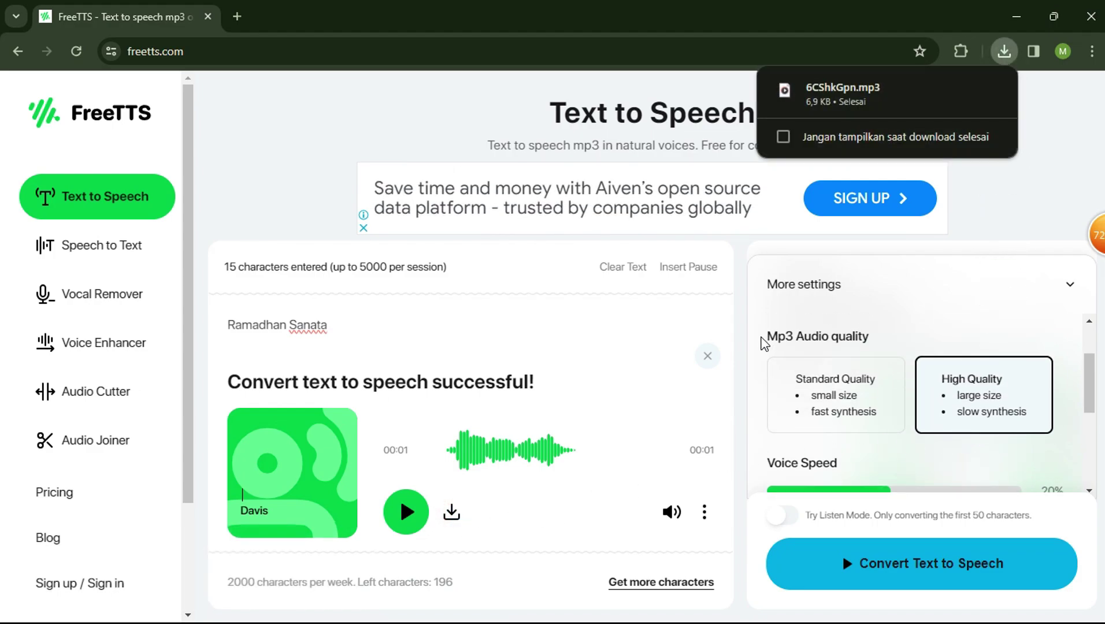
{"action": "mouse_move", "coordinate": [977, 104]}
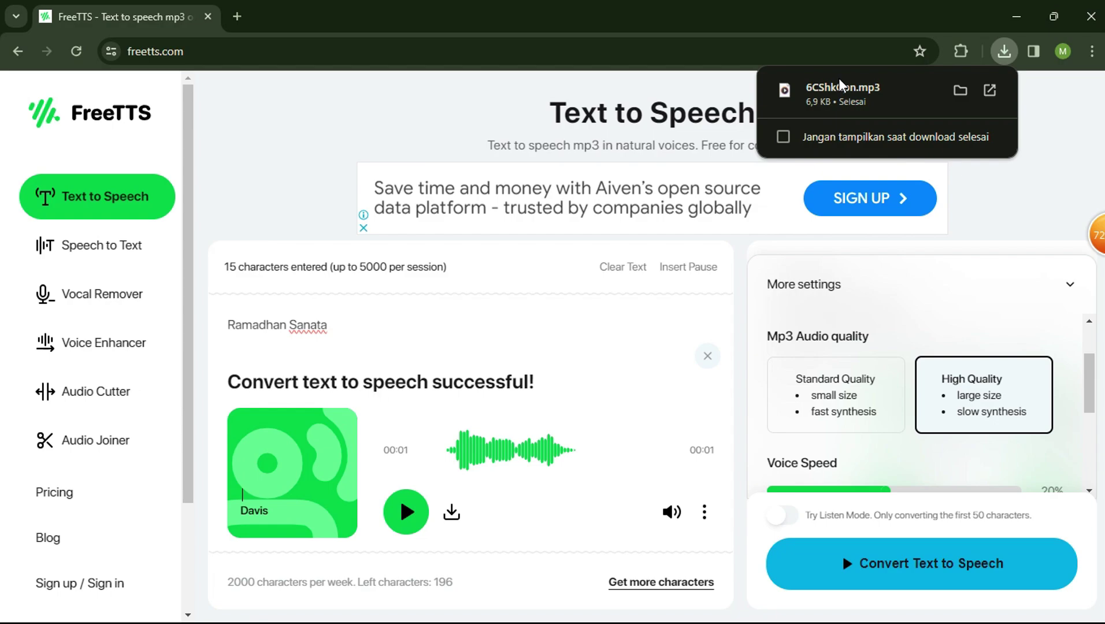
{"action": "left_click", "coordinate": [959, 91]}
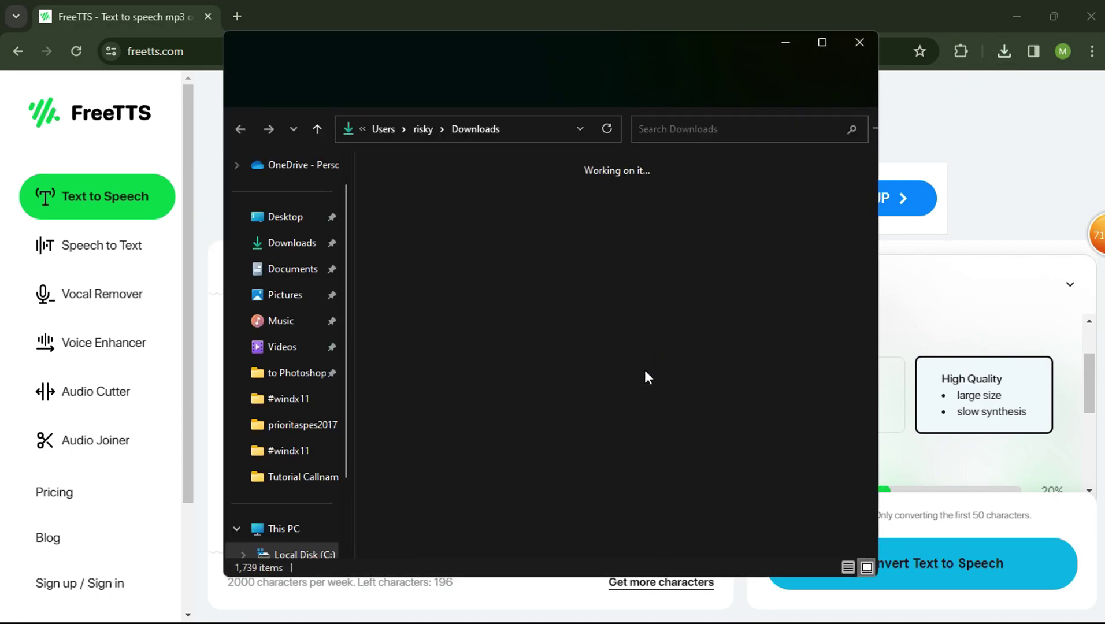
- Leave the Downloads folder and browser, and paste the downloaded MP3 into the Tutorial Callnames folder in File Explorer
{"action": "left_click", "coordinate": [860, 41]}
{"action": "left_click", "coordinate": [1016, 17]}
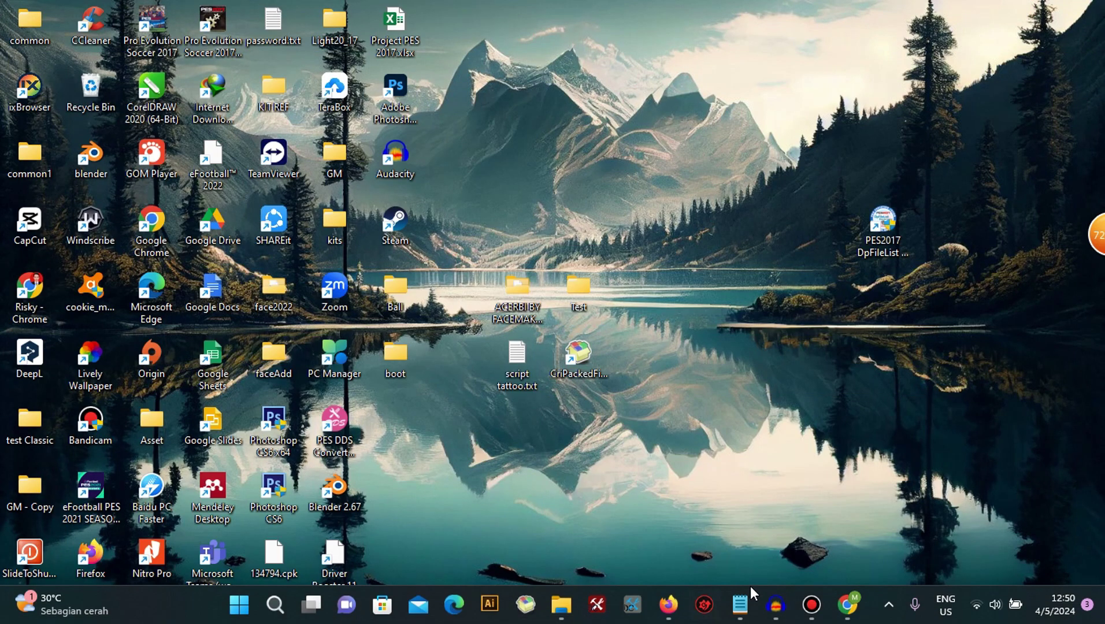
{"action": "left_click", "coordinate": [561, 606]}
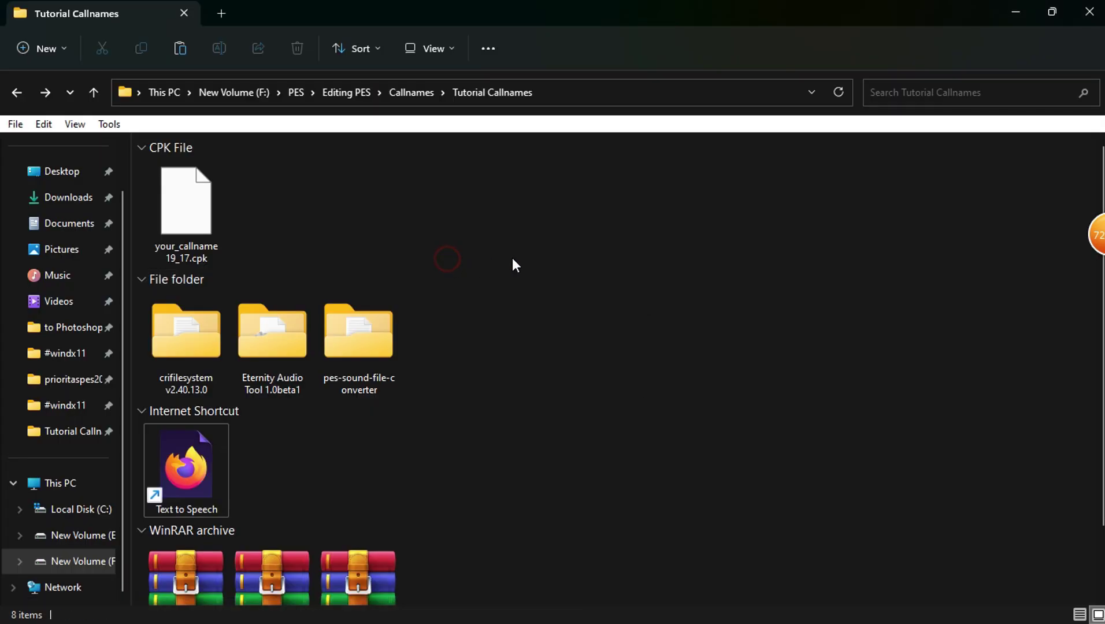
{"action": "key", "text": "ctrl+v"}
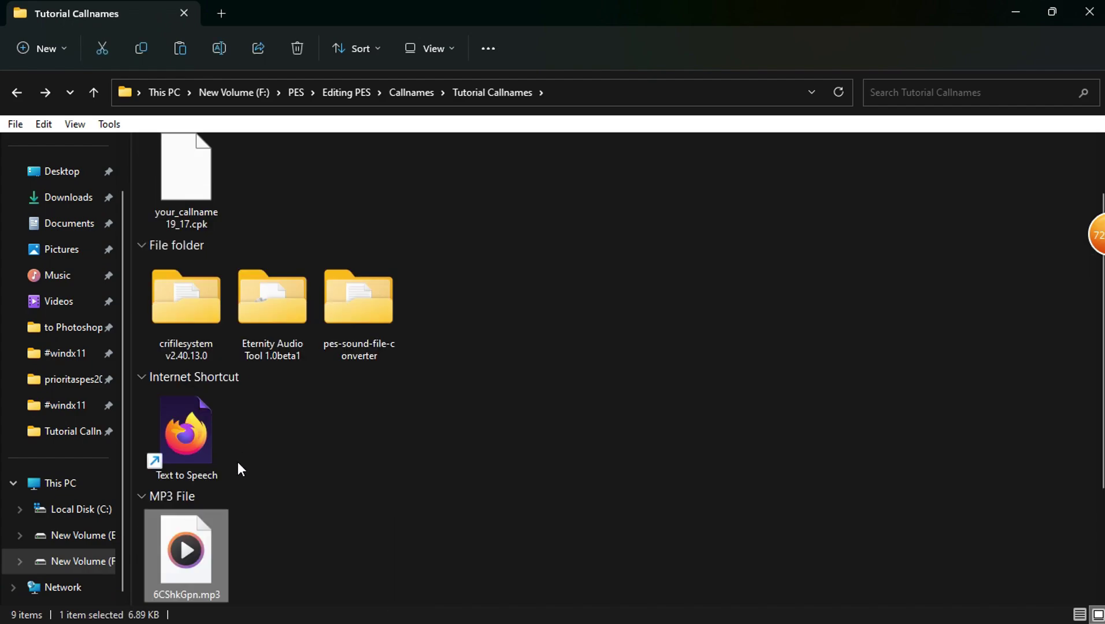
- Rename the pasted MP3 in the Tutorial Callnames folder as Sanata, keeping the .mp3 extension
{"action": "left_click", "coordinate": [199, 594]}
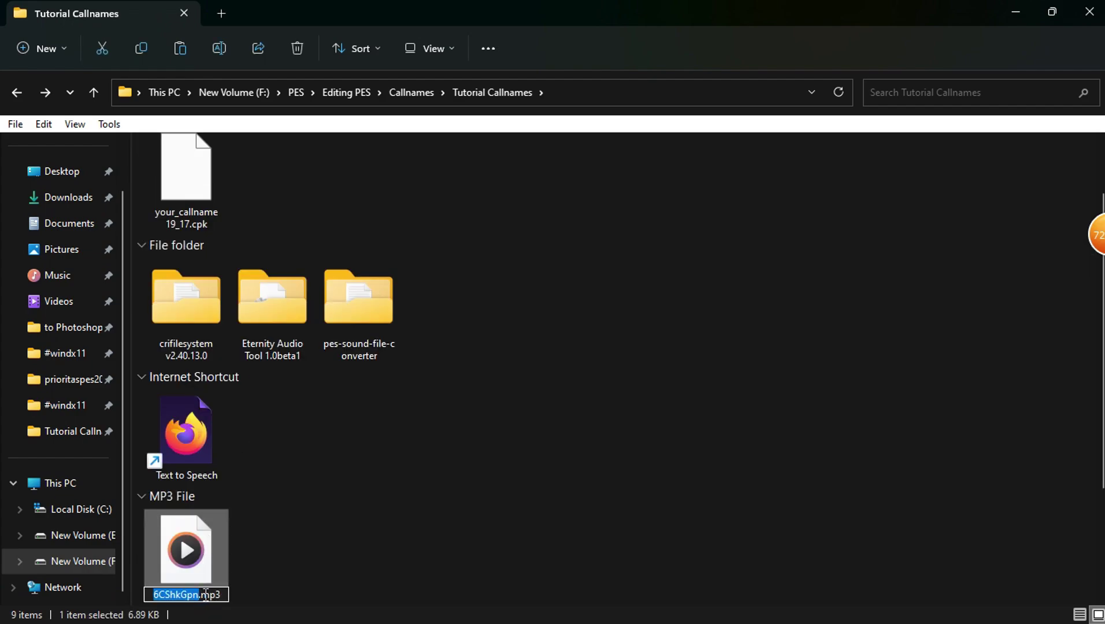
{"action": "type", "text": "Sana"}
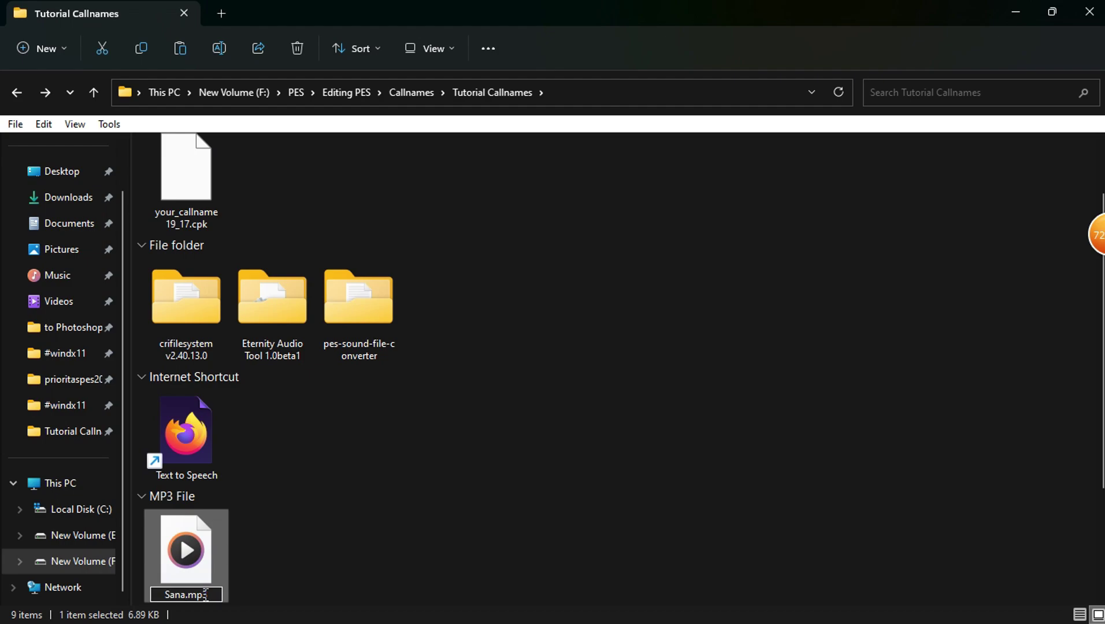
{"action": "type", "text": "ta"}
{"action": "key", "text": "Return"}
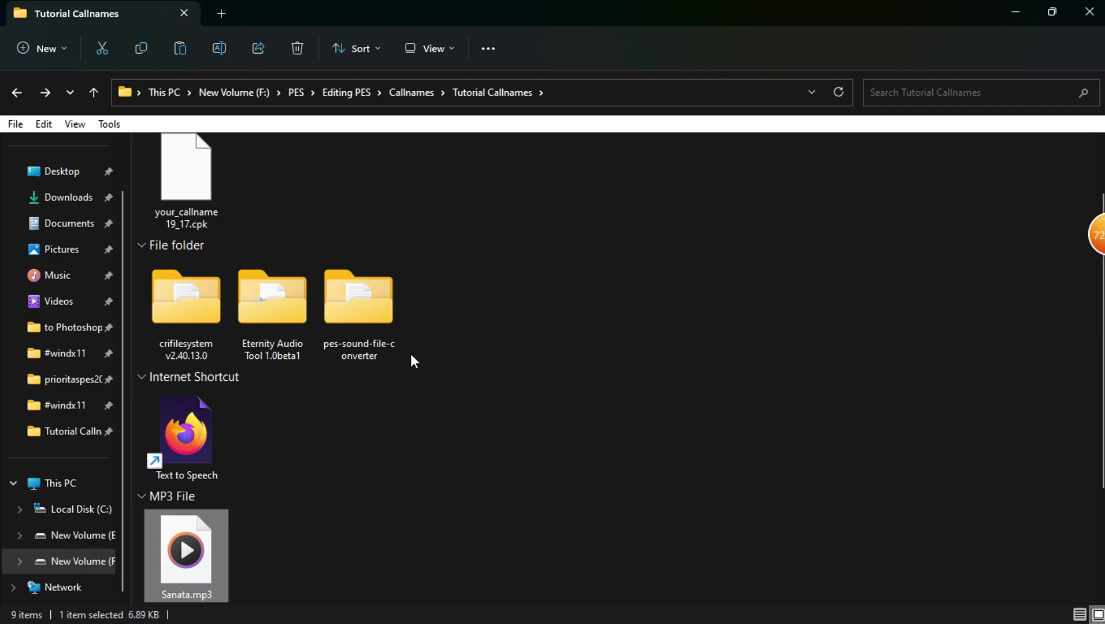
- Launch PESSFC.exe from the pes-sound-file-converter folder
{"action": "left_click", "coordinate": [375, 321]}
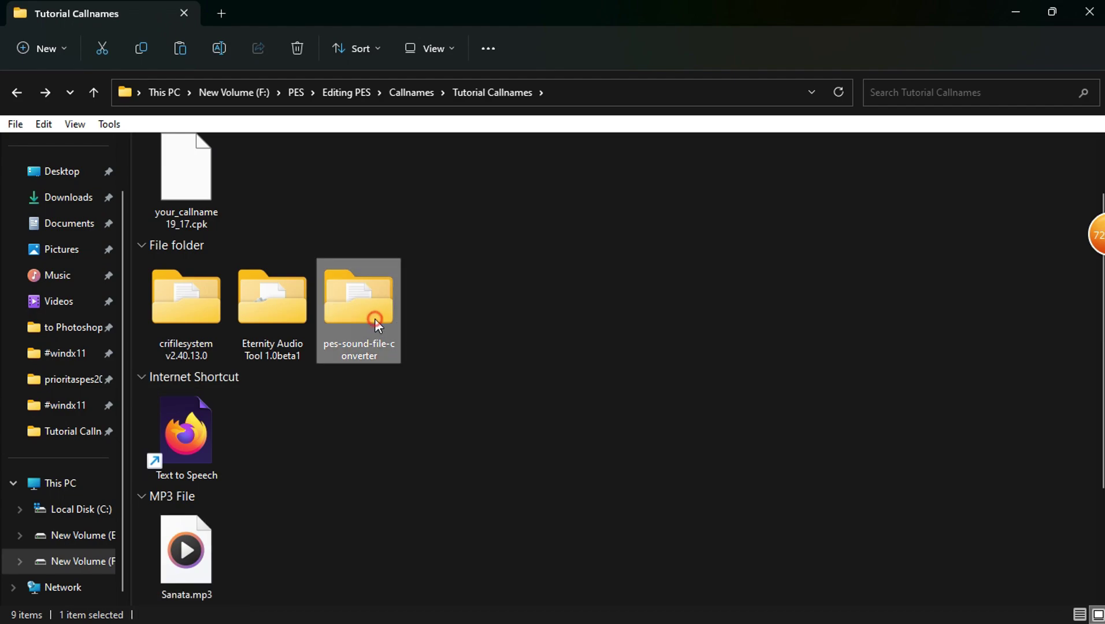
{"action": "double_click", "coordinate": [374, 319]}
{"action": "double_click", "coordinate": [238, 289]}
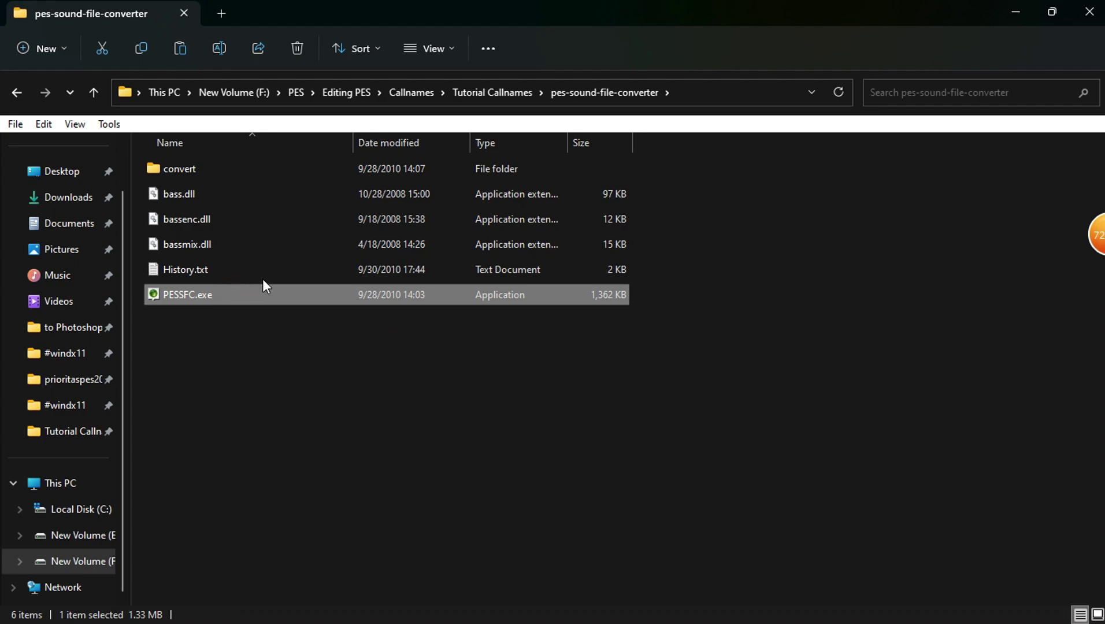
- Add Sanata.mp3 from the Tutorial Callnames folder to PES Sound File Converter and set the output format to WAV
{"action": "left_click", "coordinate": [16, 92]}
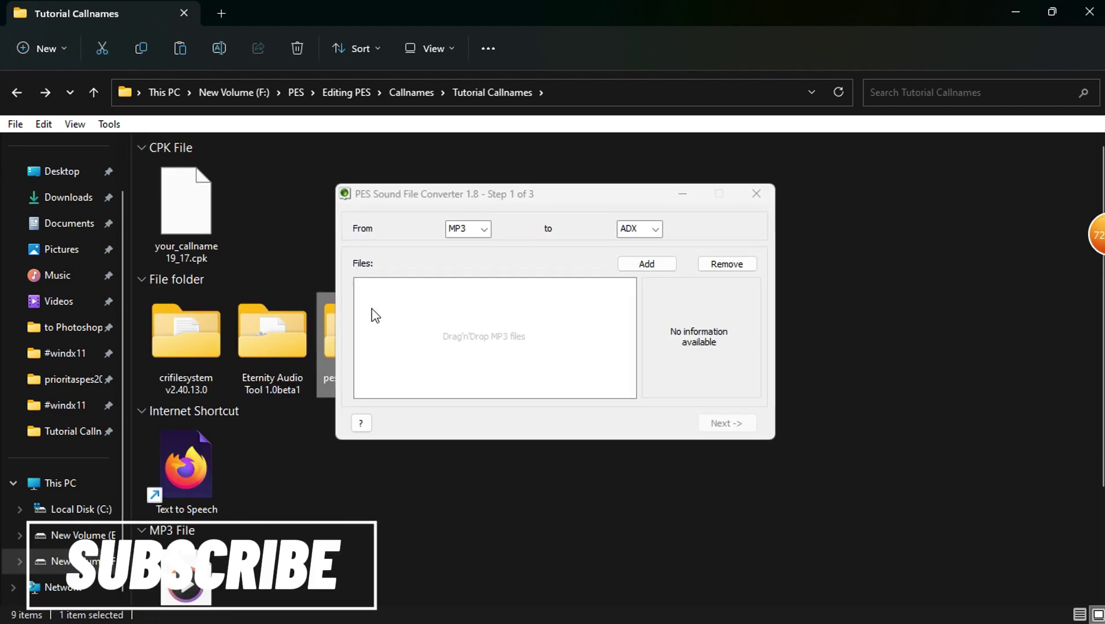
{"action": "left_click_drag", "start_coordinate": [520, 194], "coordinate": [660, 213]}
{"action": "scroll", "coordinate": [243, 375], "scroll_direction": "down", "scroll_amount": 3}
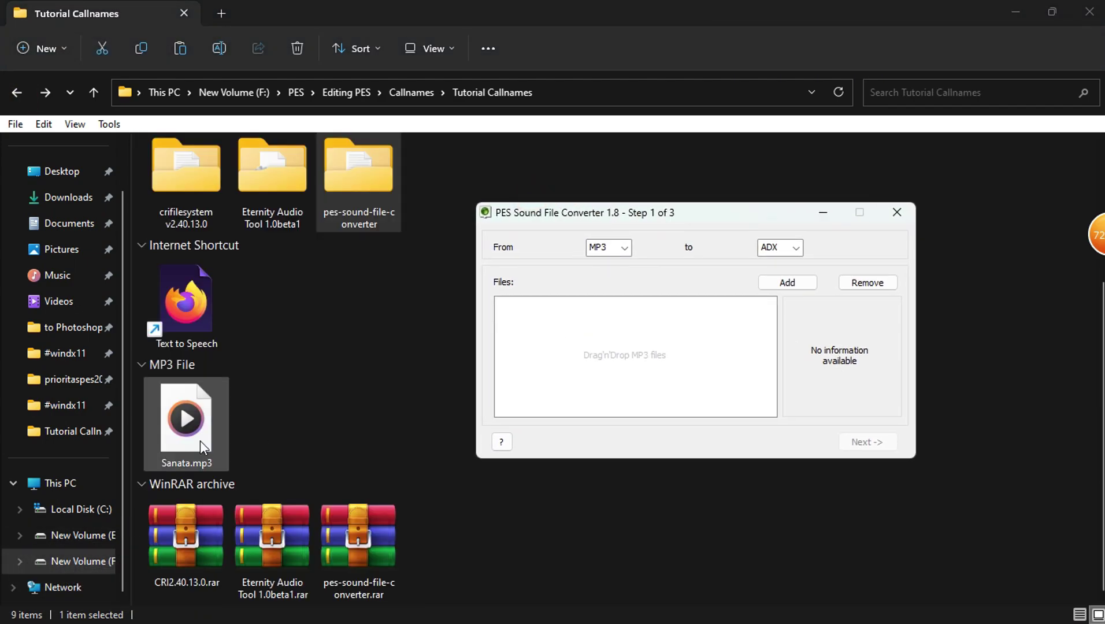
{"action": "left_click_drag", "start_coordinate": [200, 468], "coordinate": [607, 376]}
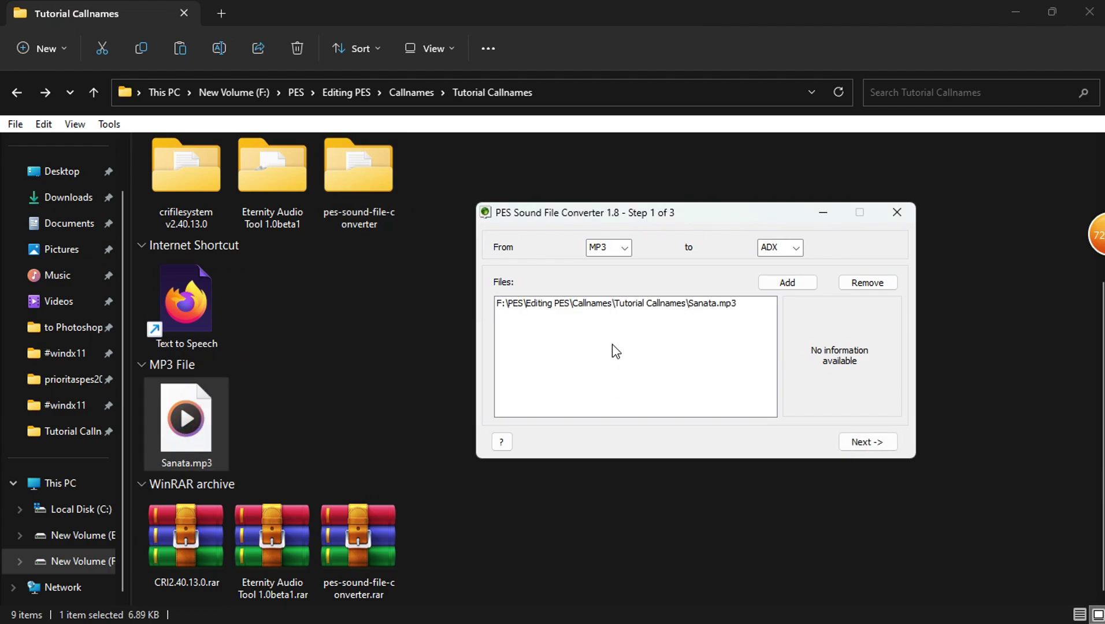
{"action": "left_click", "coordinate": [791, 249]}
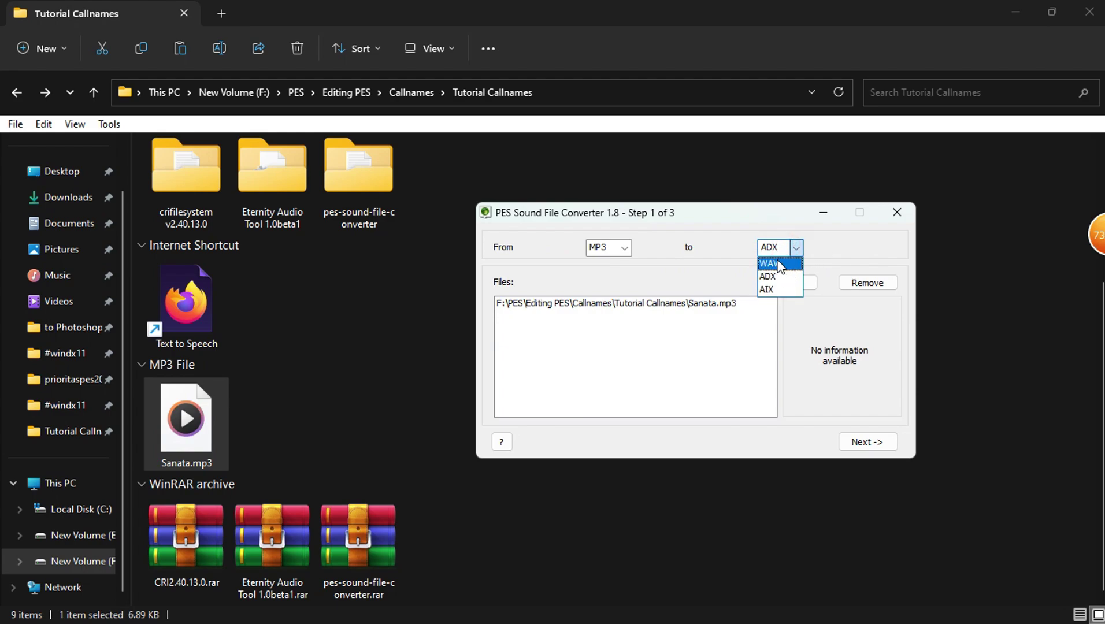
{"action": "left_click", "coordinate": [777, 263]}
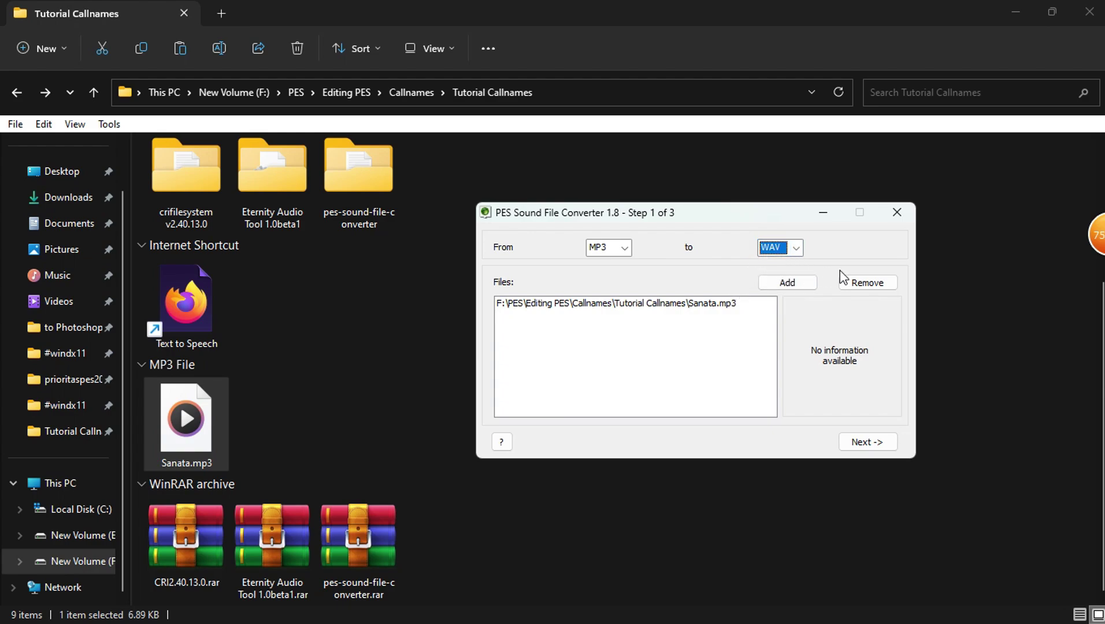
- Continue to the conversion settings and set the channel to Mono and the sample rate to 48000 Hz
{"action": "left_click", "coordinate": [871, 442]}
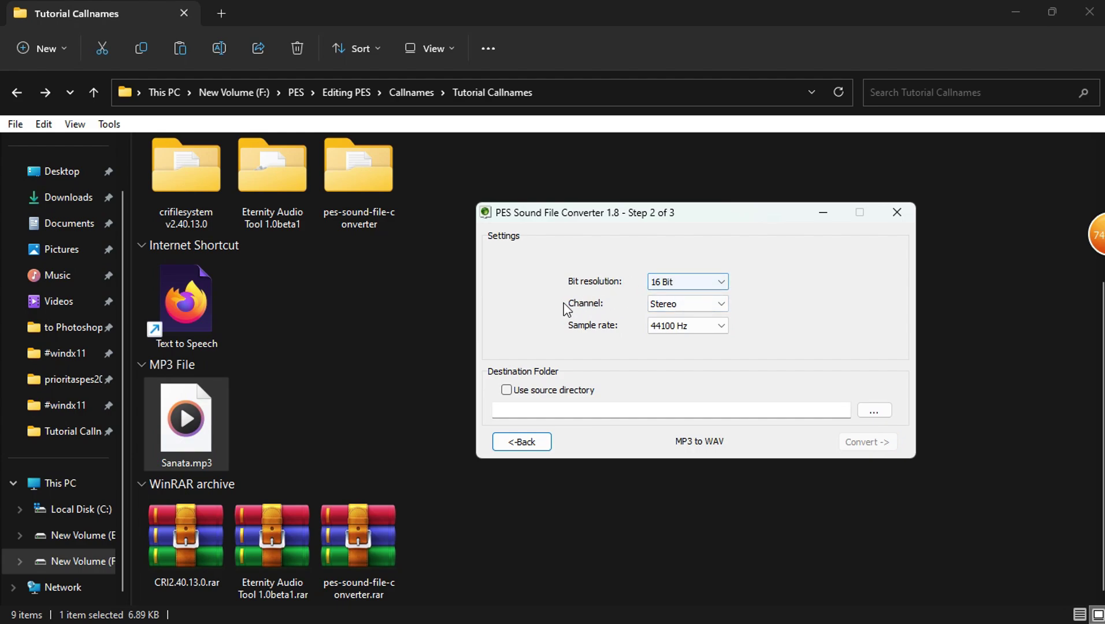
{"action": "left_click", "coordinate": [668, 307]}
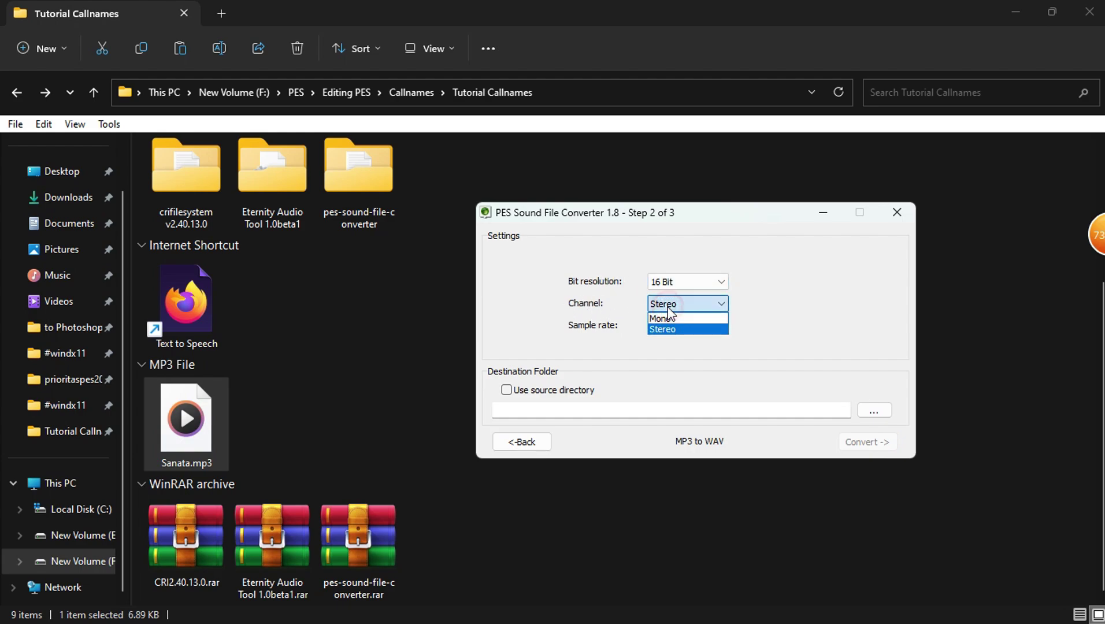
{"action": "left_click", "coordinate": [670, 328]}
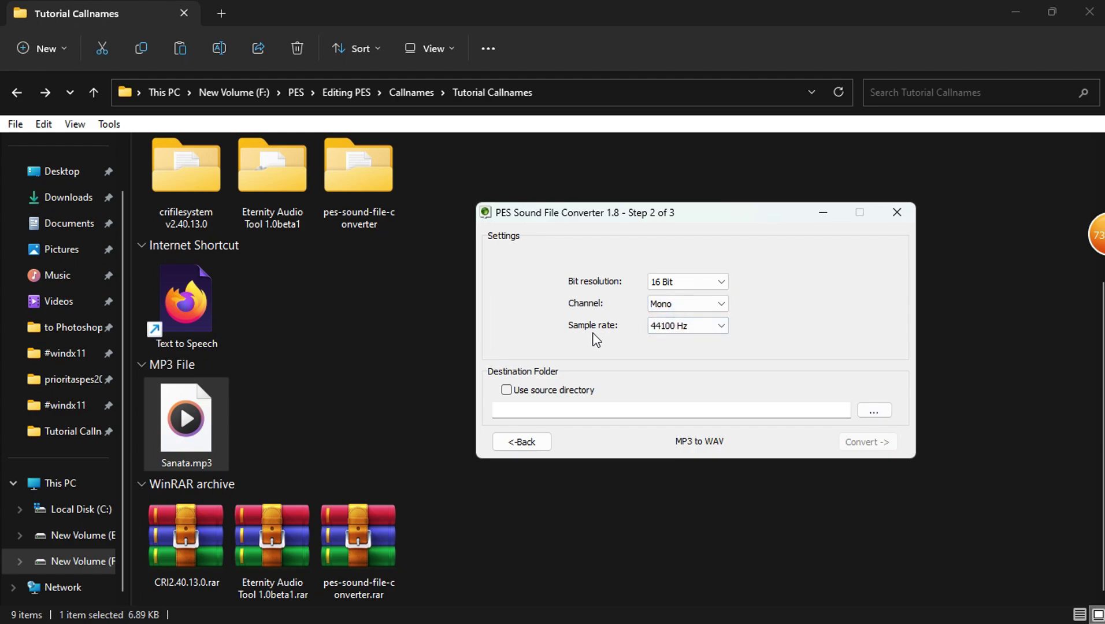
{"action": "left_click", "coordinate": [718, 332]}
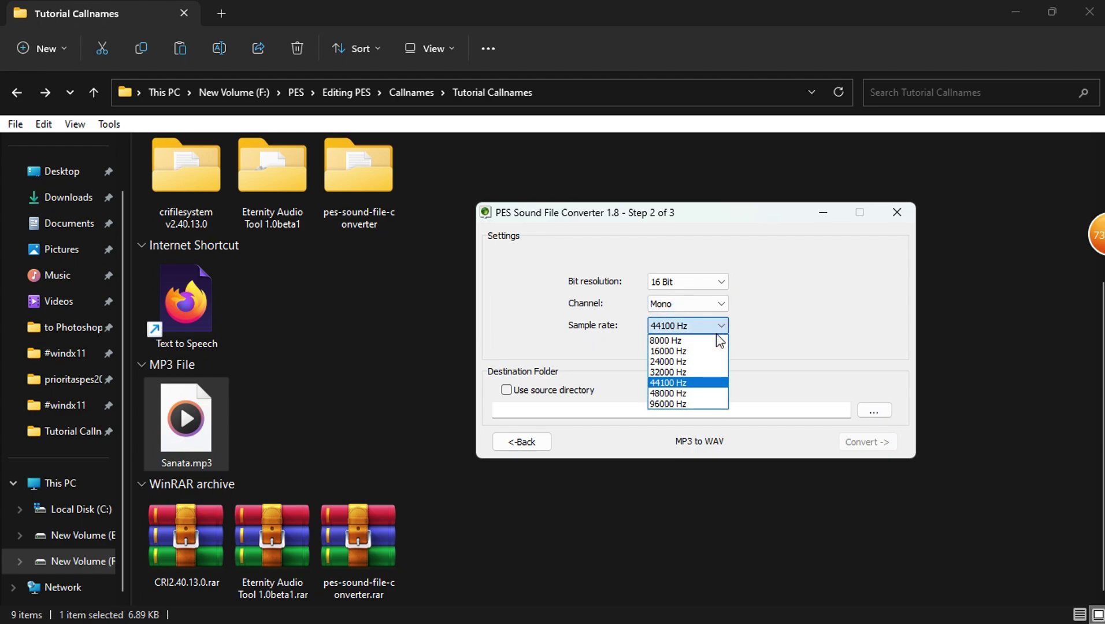
{"action": "left_click", "coordinate": [692, 398]}
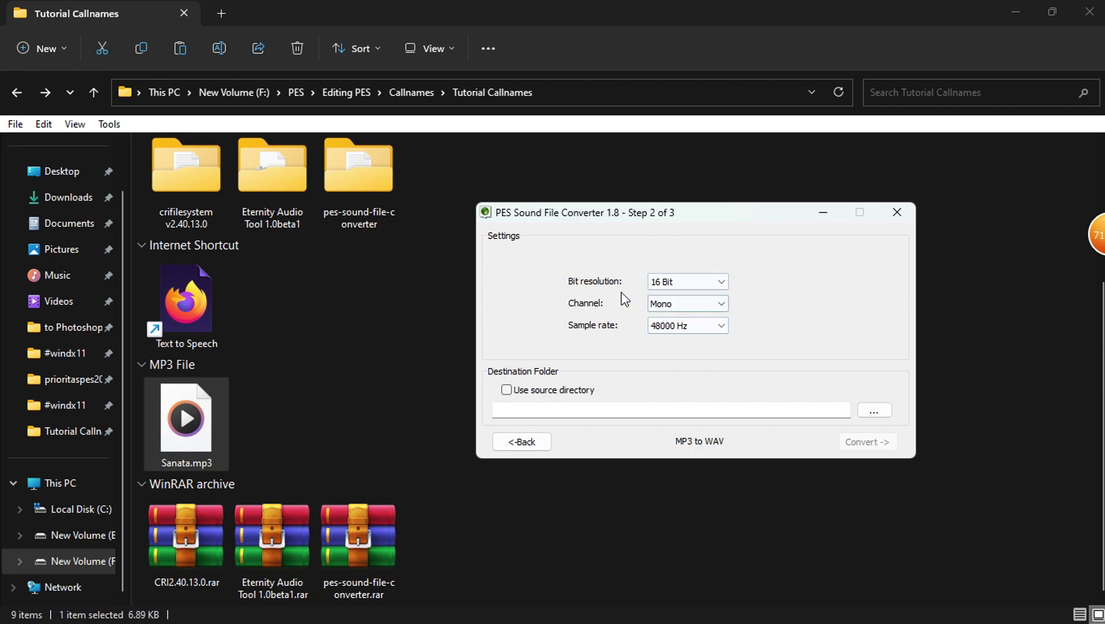
- Set the conversion's destination folder to F:\PES\Editing PES\Callnames\Tutorial Callnames
{"action": "left_click", "coordinate": [872, 413]}
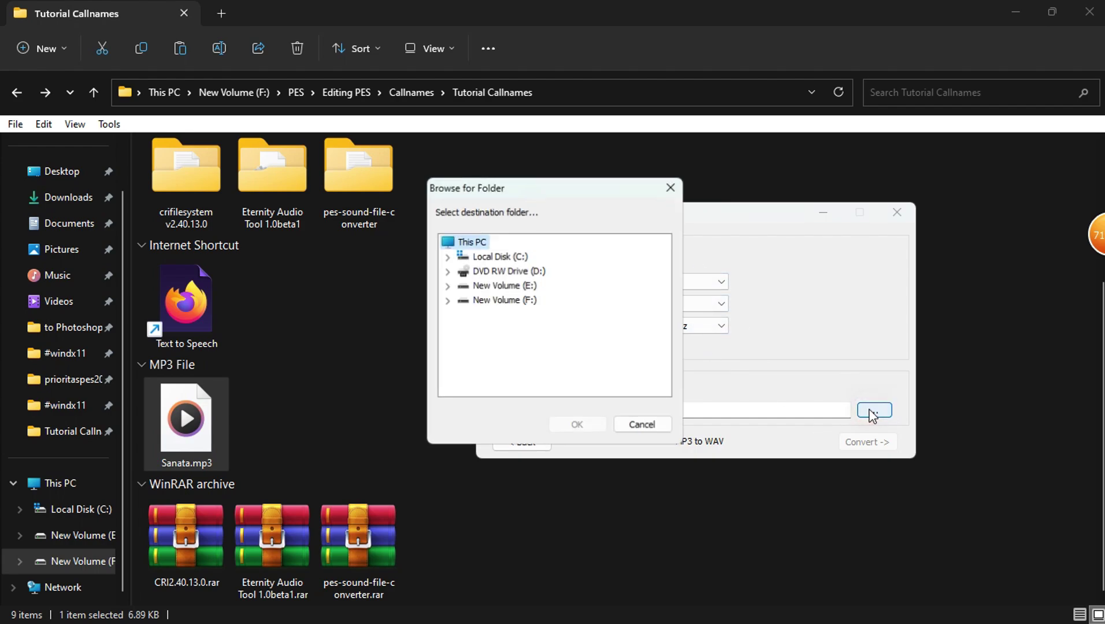
{"action": "left_click", "coordinate": [526, 300]}
{"action": "left_click", "coordinate": [447, 300]}
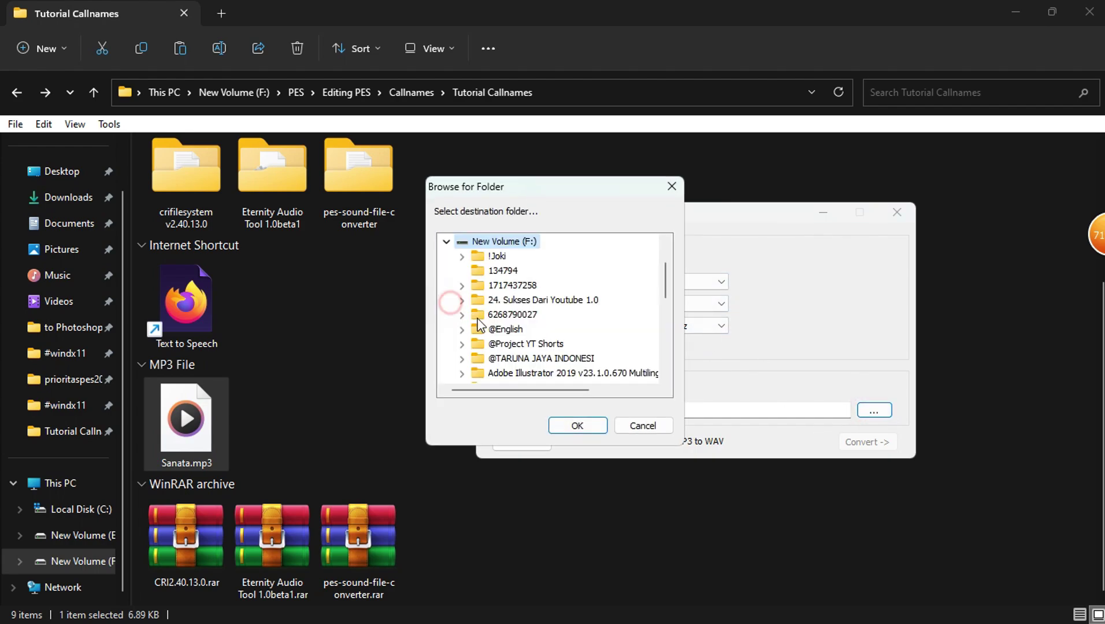
{"action": "scroll", "coordinate": [478, 323], "scroll_direction": "down", "scroll_amount": 3}
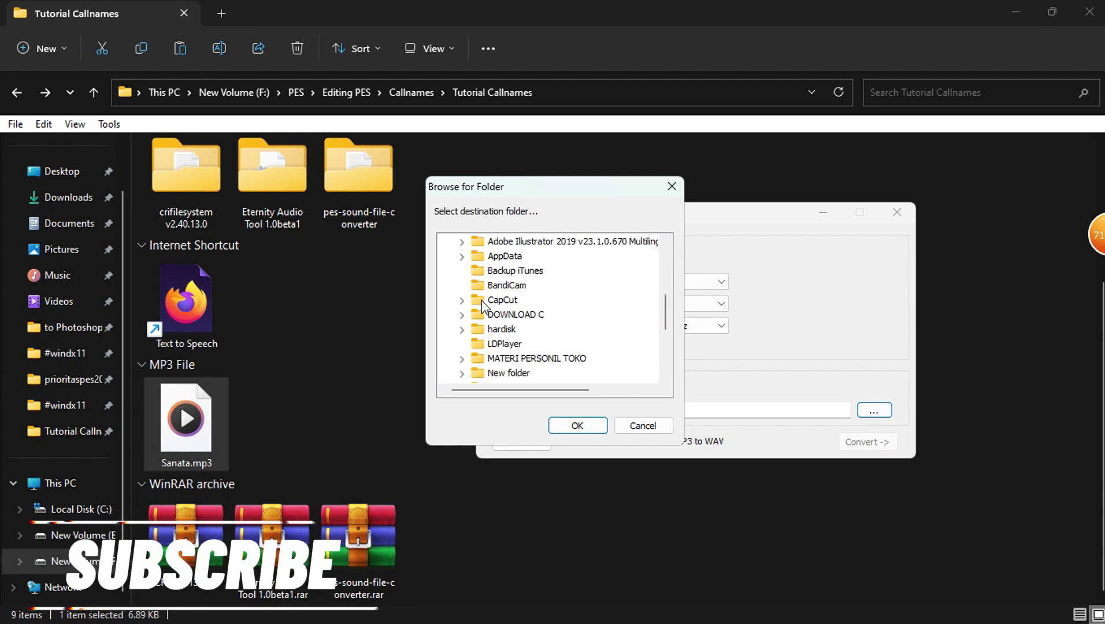
{"action": "scroll", "coordinate": [483, 306], "scroll_direction": "down", "scroll_amount": 1}
{"action": "left_click", "coordinate": [461, 344]}
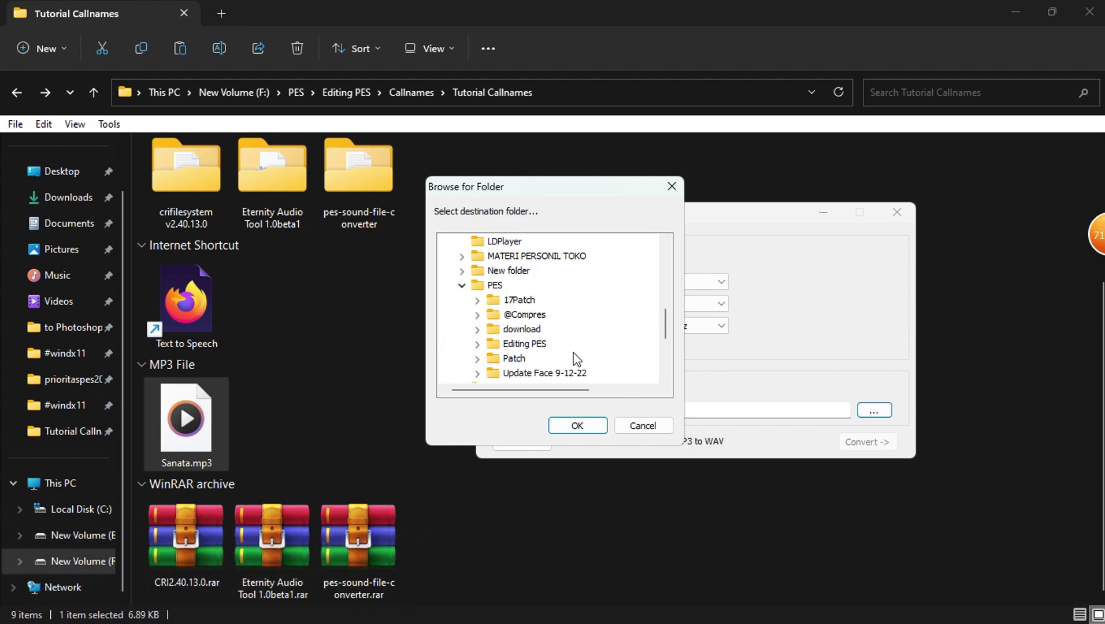
{"action": "left_click", "coordinate": [476, 344]}
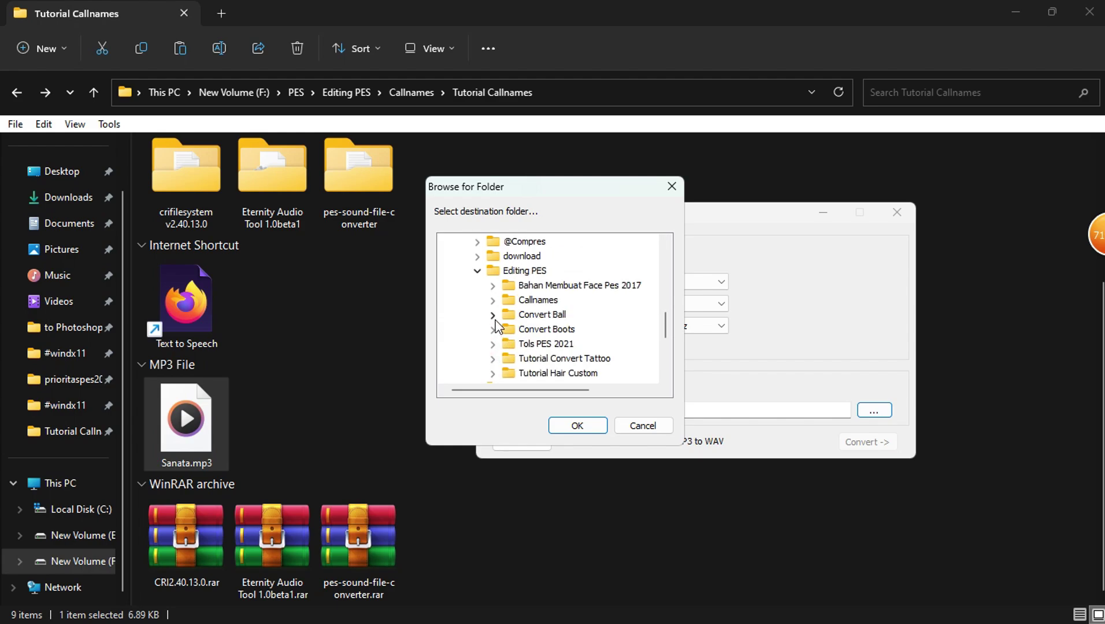
{"action": "left_click", "coordinate": [492, 300]}
{"action": "left_click", "coordinate": [509, 330]}
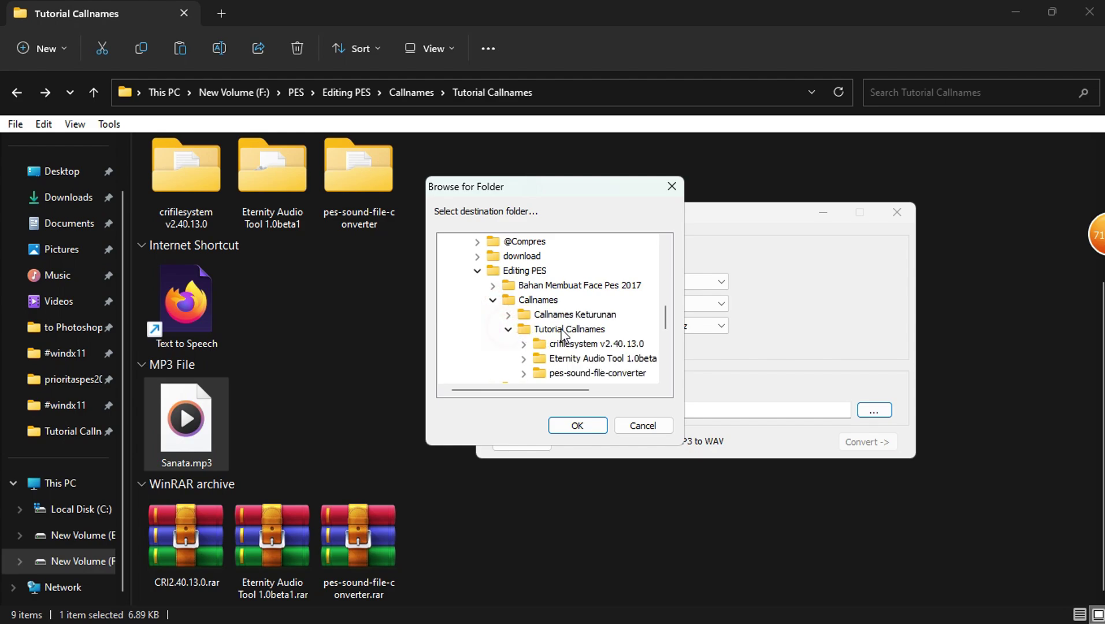
{"action": "left_click", "coordinate": [566, 329]}
{"action": "left_click", "coordinate": [579, 424]}
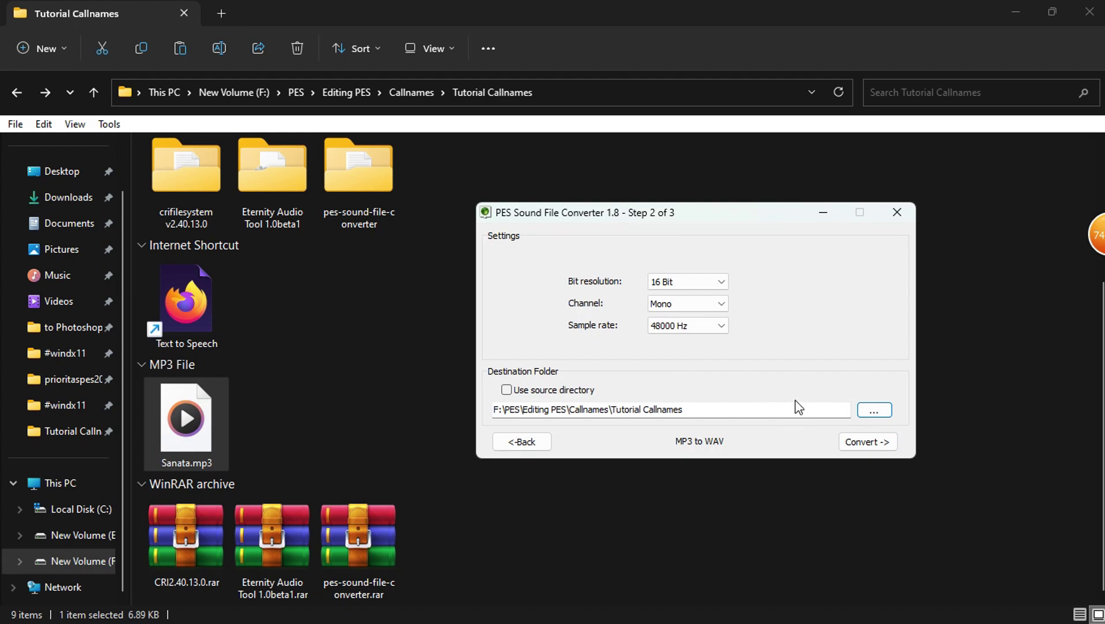
- Convert Sanata.mp3 to WAV, check for the output file in the folder and close the converter
{"action": "left_click", "coordinate": [867, 442]}
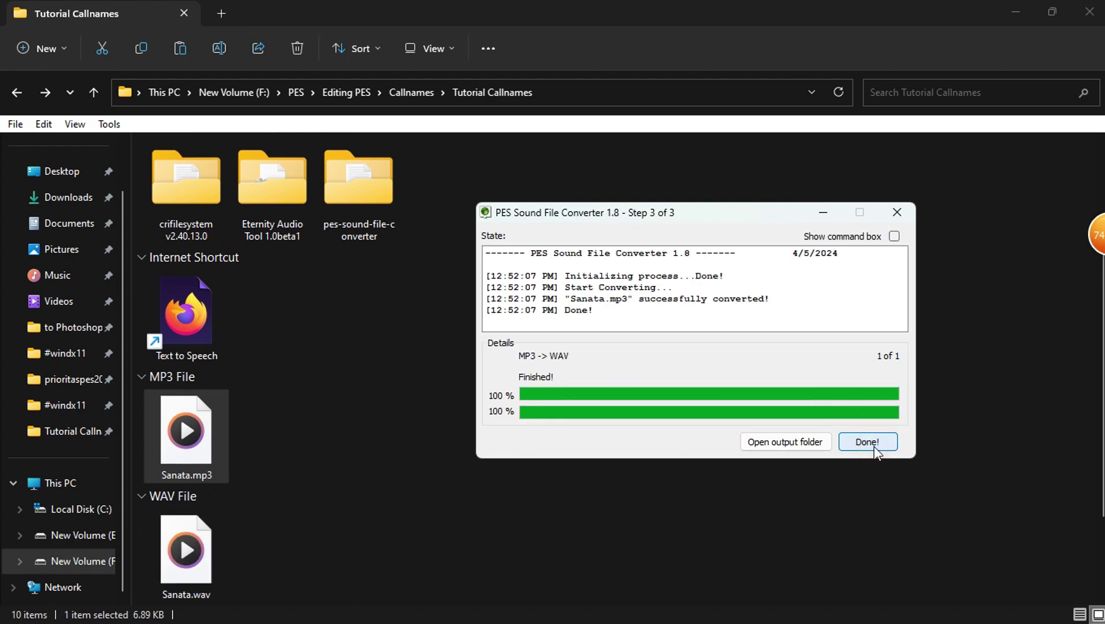
{"action": "scroll", "coordinate": [271, 482], "scroll_direction": "down", "scroll_amount": 2}
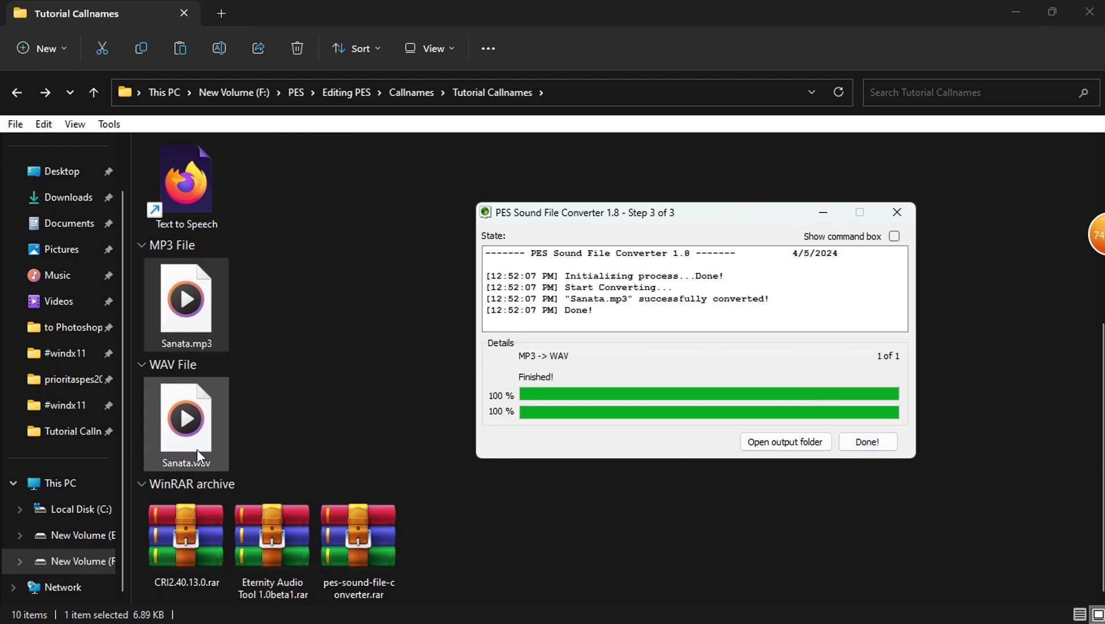
{"action": "left_click", "coordinate": [878, 443]}
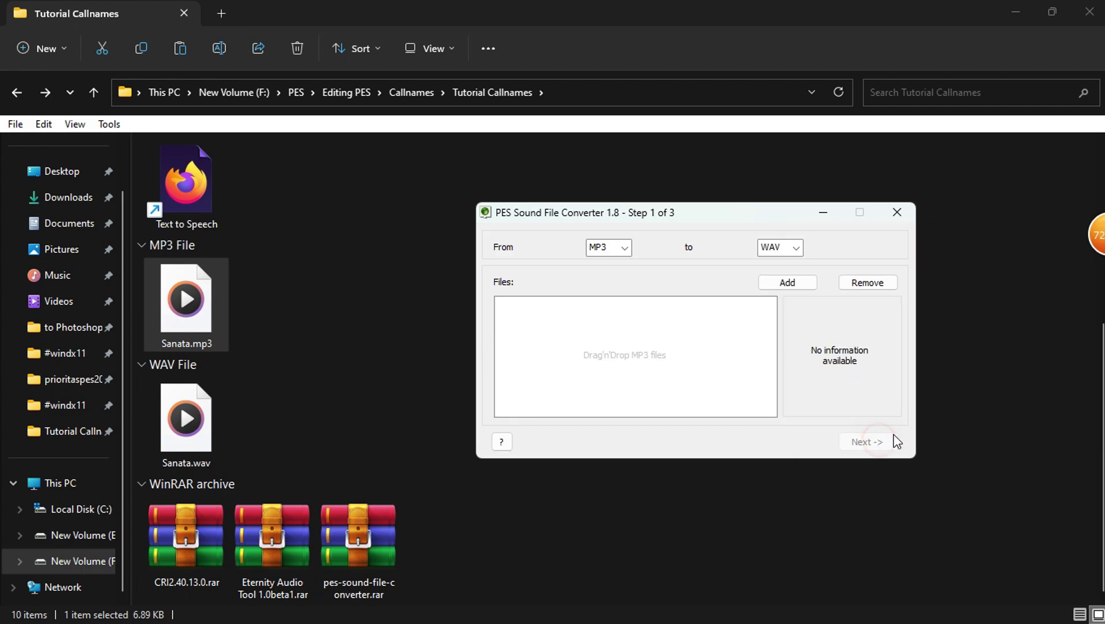
{"action": "left_click", "coordinate": [896, 212]}
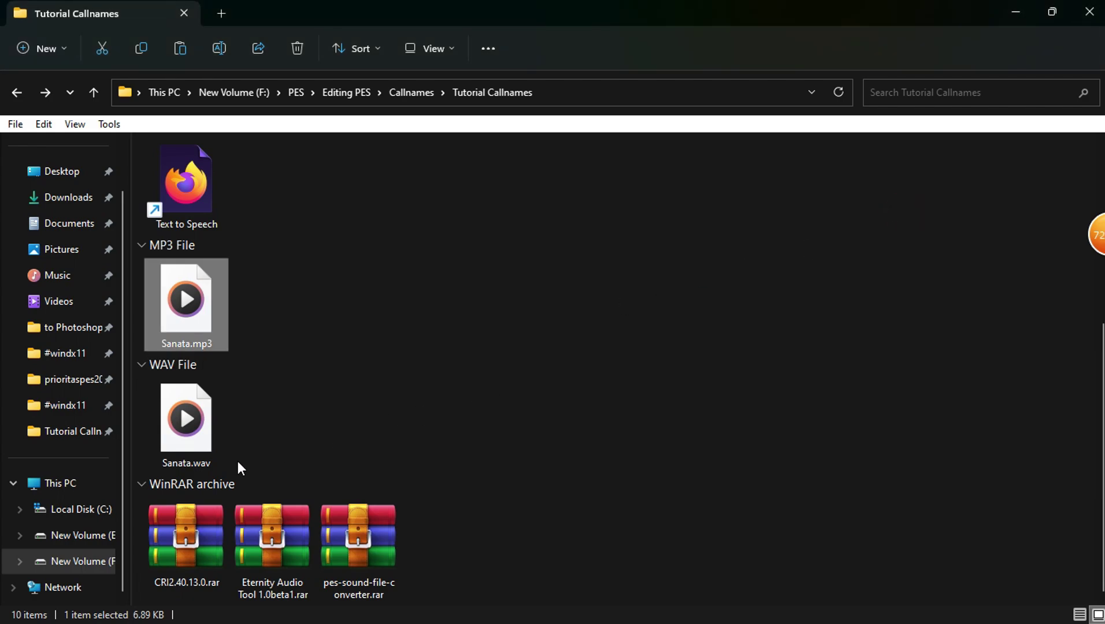
- Launch CriPackedFileMaker.exe from the crifilesystem v2.40.13.0 folder
{"action": "left_click", "coordinate": [205, 441]}
{"action": "scroll", "coordinate": [225, 437], "scroll_direction": "up", "scroll_amount": 4}
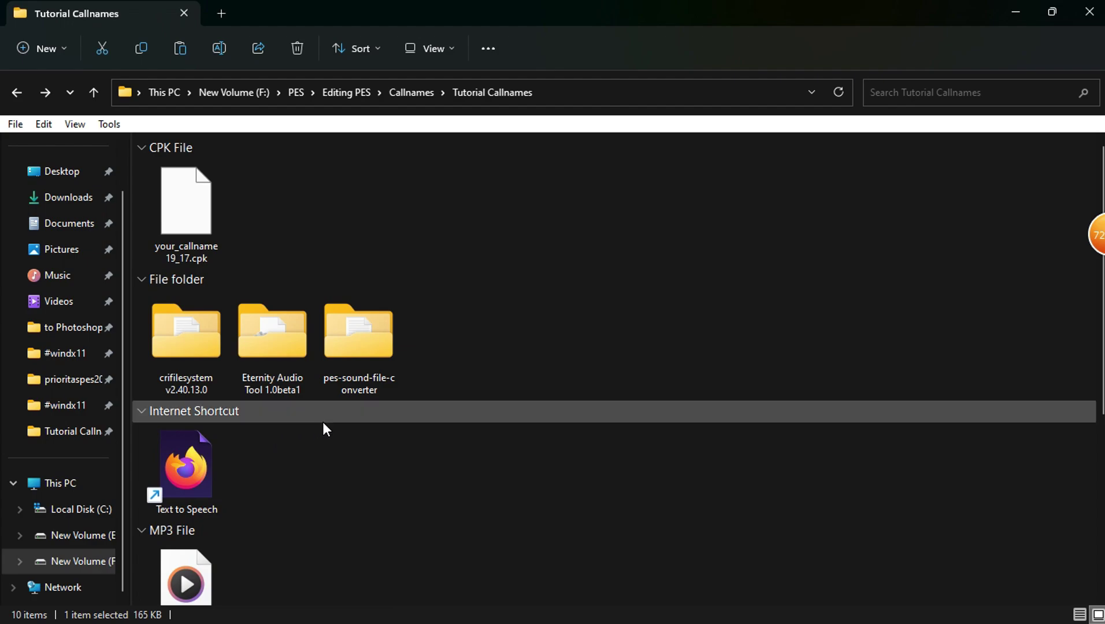
{"action": "double_click", "coordinate": [189, 370]}
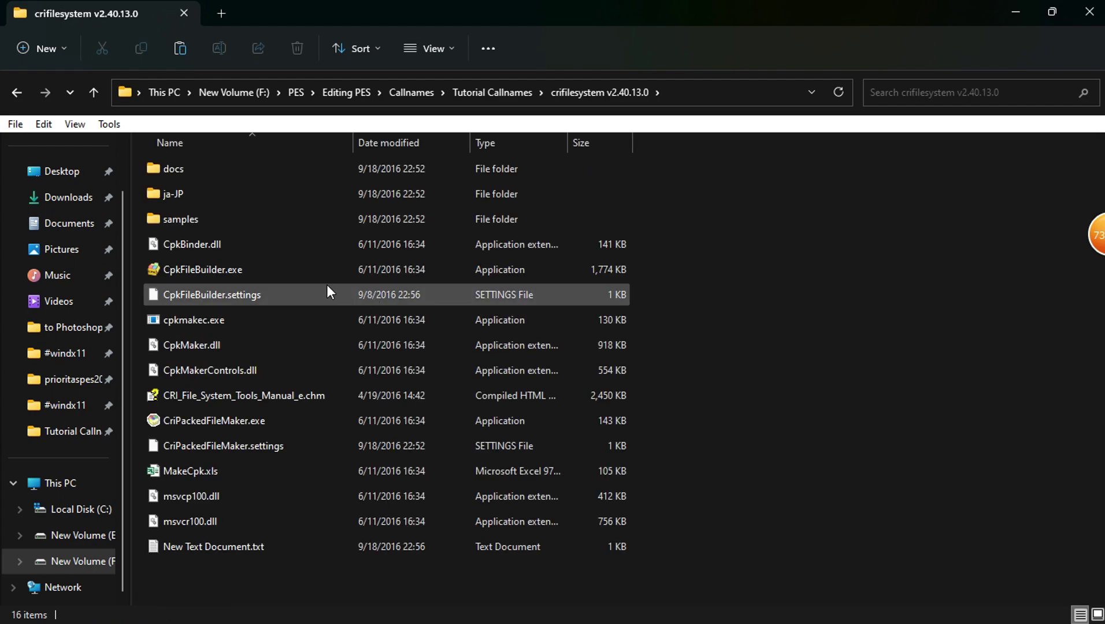
{"action": "left_click", "coordinate": [226, 420]}
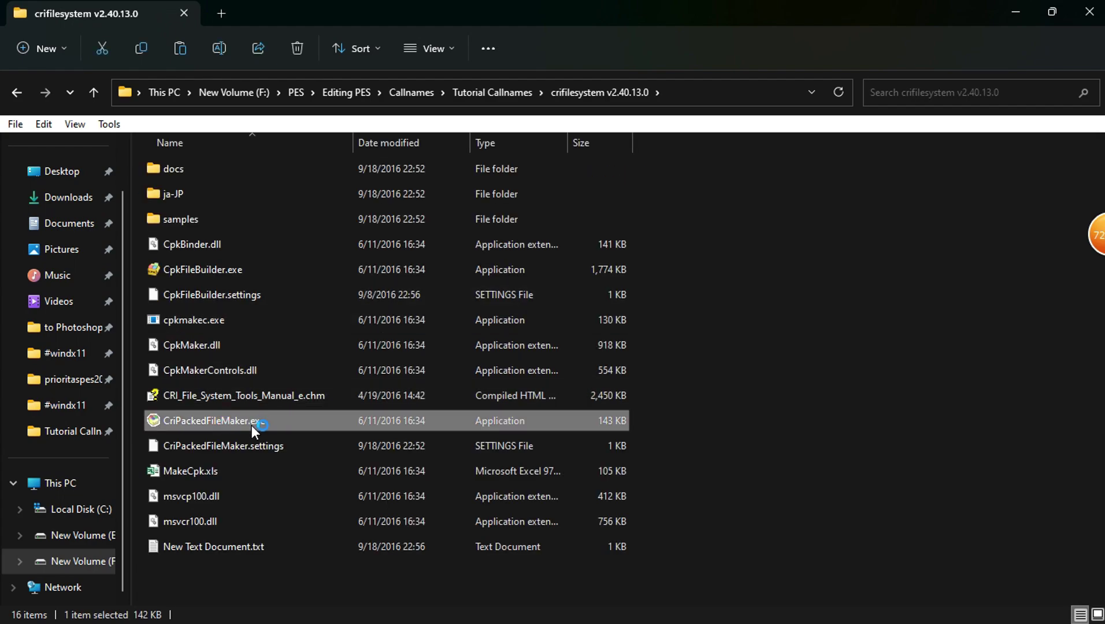
- Return to the Tutorial Callnames folder and load your_callname 19_17.cpk into CRI Packed File Maker
{"action": "left_click", "coordinate": [16, 93]}
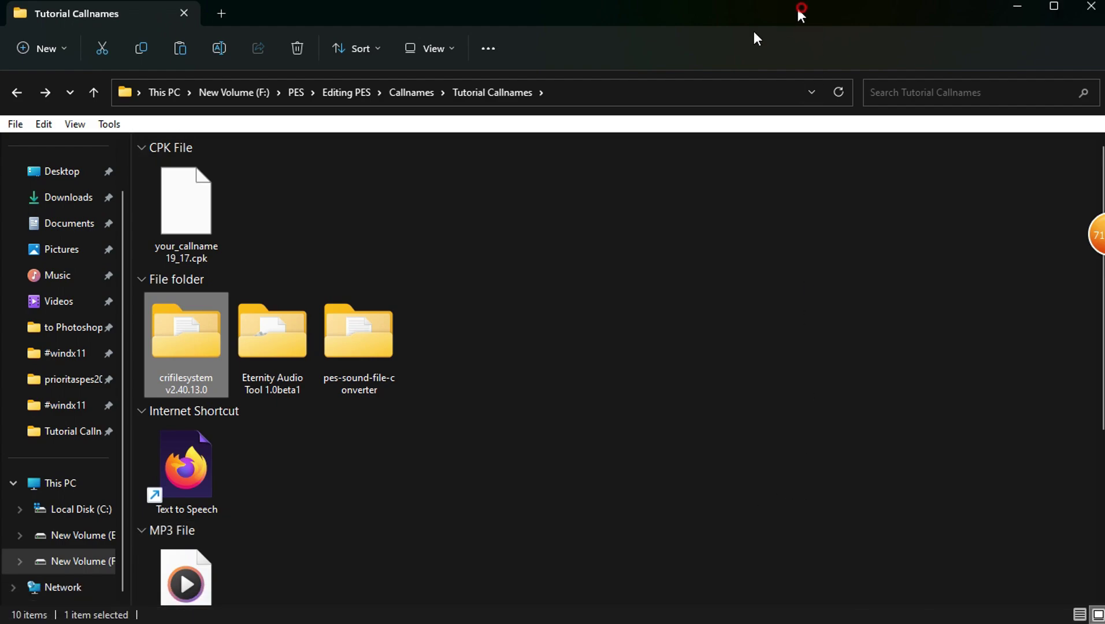
{"action": "left_click_drag", "start_coordinate": [800, 15], "coordinate": [843, 71]}
{"action": "left_click_drag", "start_coordinate": [689, 284], "coordinate": [339, 267]}
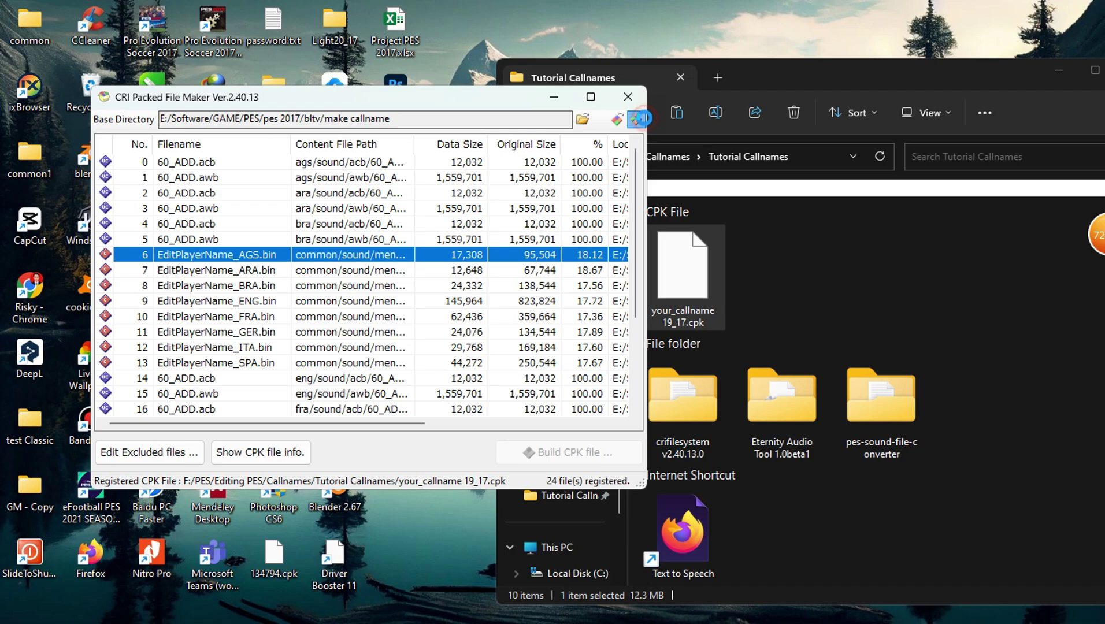
- Extract the CPK's internal files into a new desktop folder named Callnames and close CRI Packed File Maker
{"action": "left_click", "coordinate": [638, 119]}
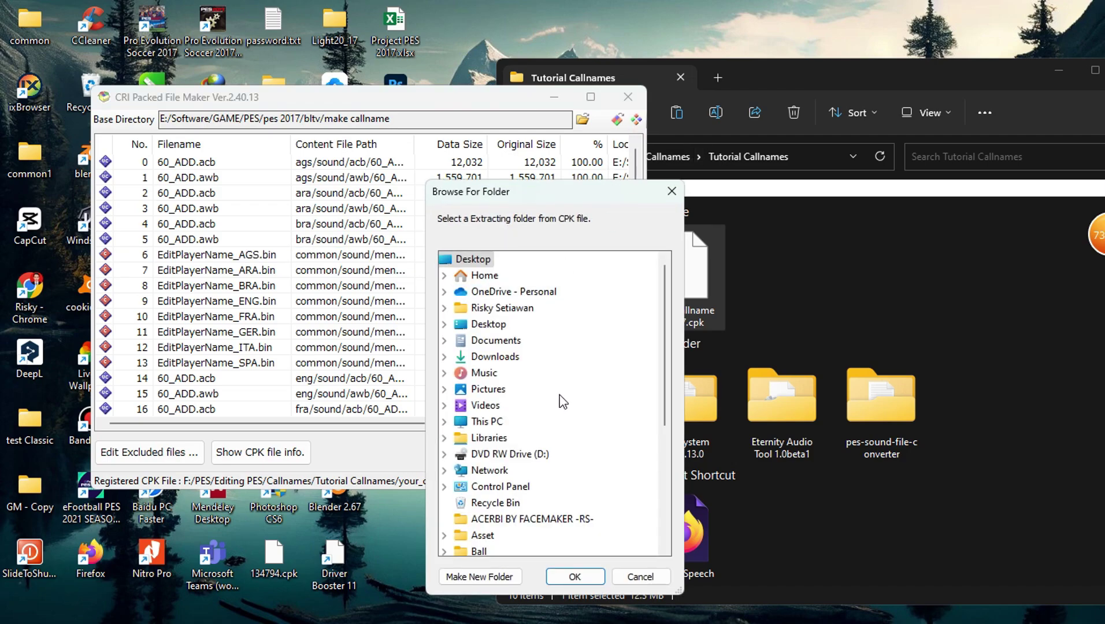
{"action": "left_click", "coordinate": [485, 577]}
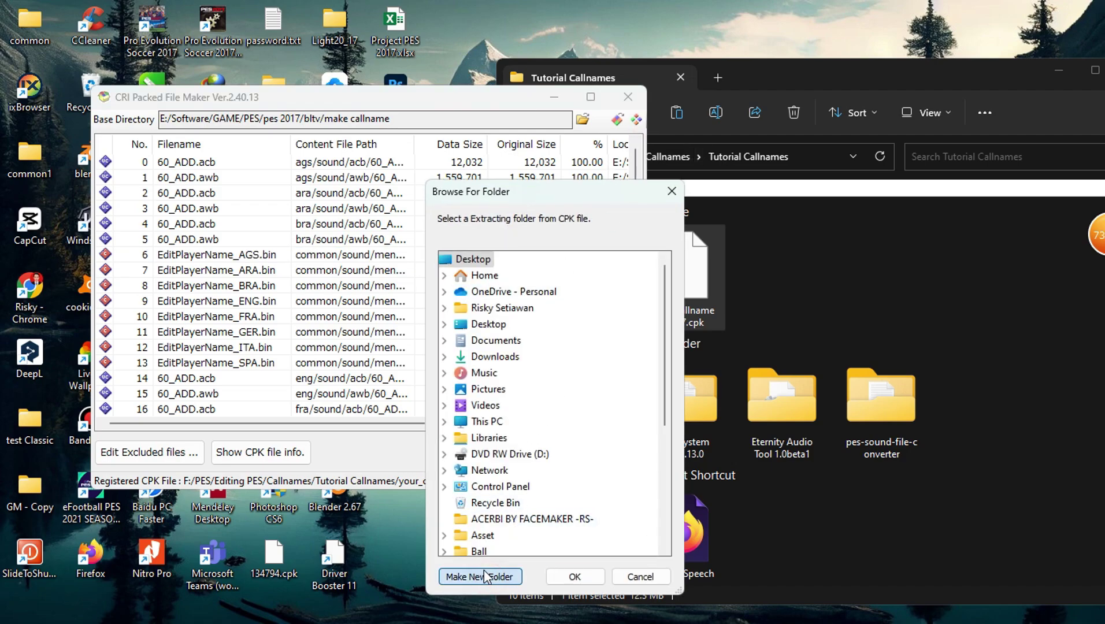
{"action": "type", "text": "Cal"}
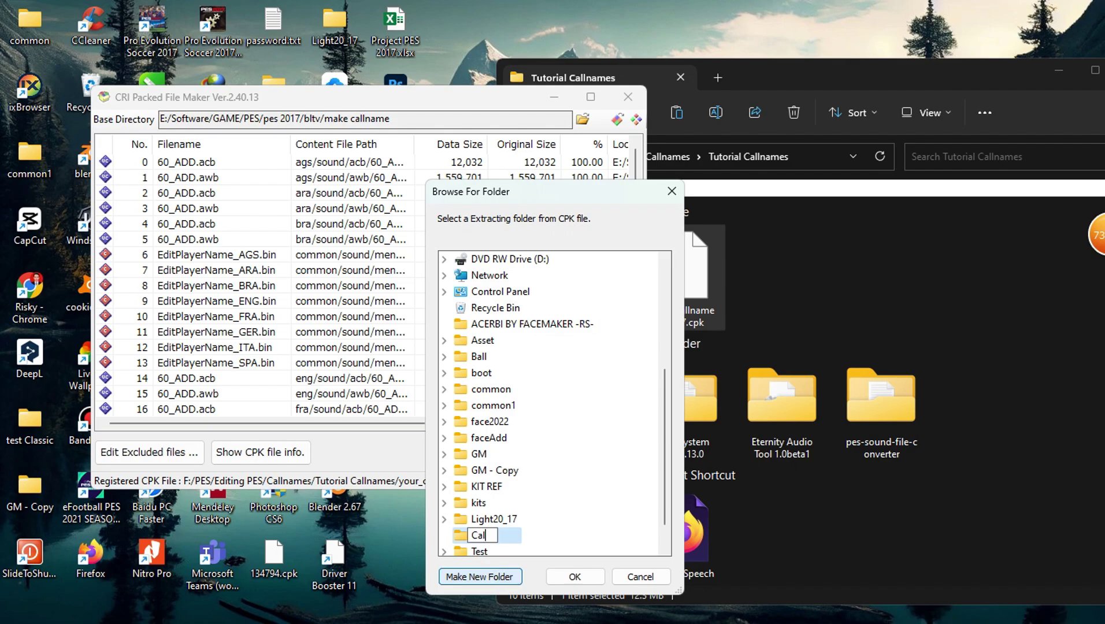
{"action": "type", "text": "lnames"}
{"action": "key", "text": "Escape"}
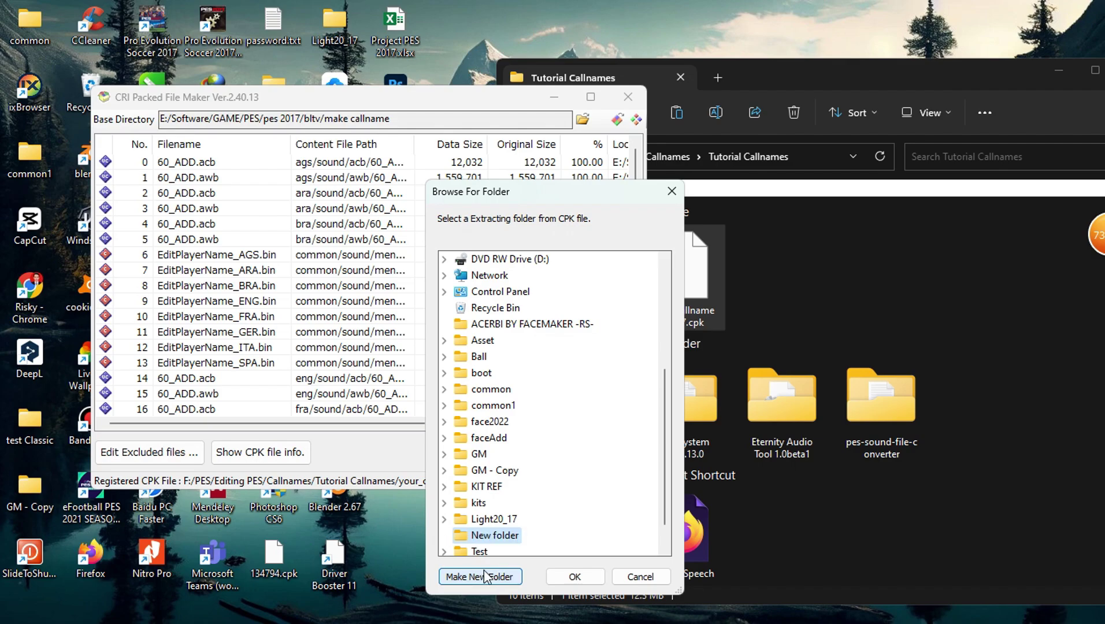
{"action": "left_click", "coordinate": [574, 577]}
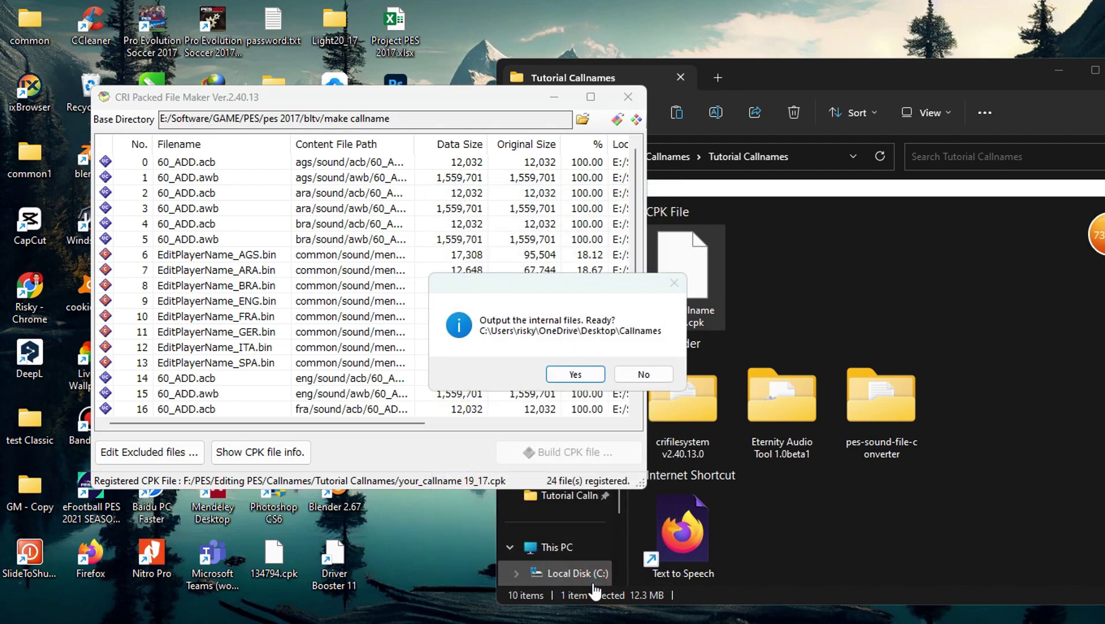
{"action": "left_click", "coordinate": [580, 374]}
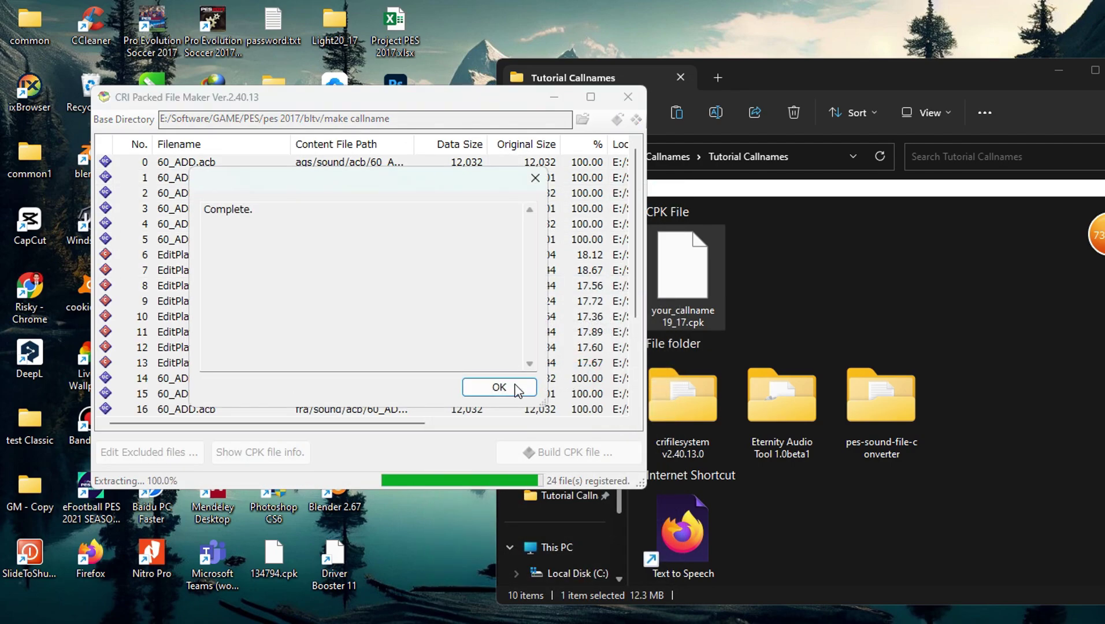
{"action": "left_click", "coordinate": [517, 390]}
{"action": "left_click", "coordinate": [628, 96]}
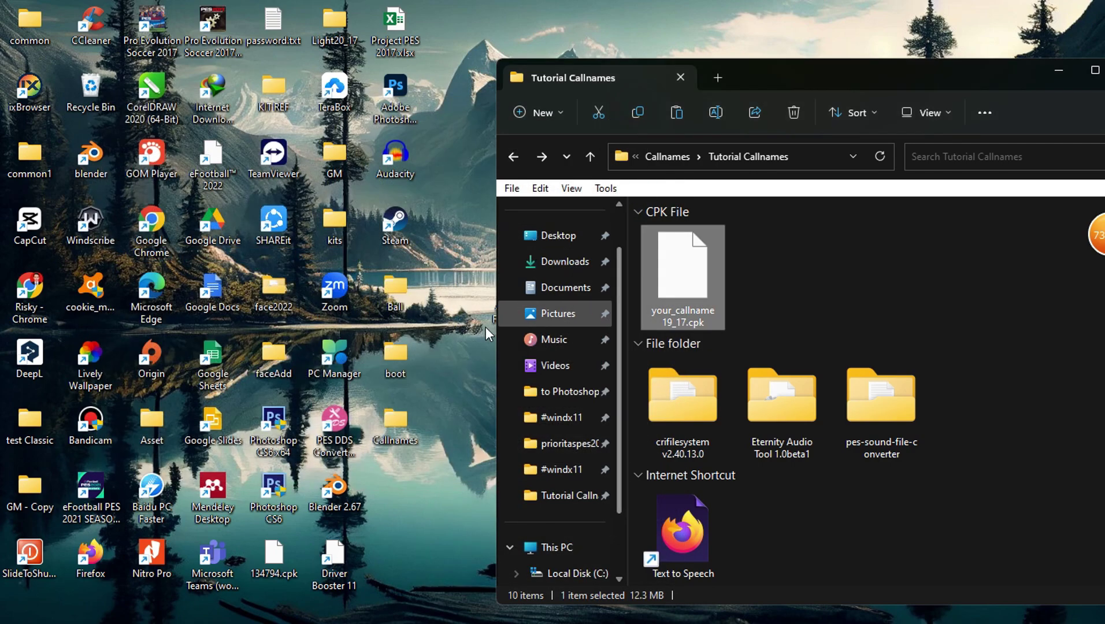
- Open the extracted Callnames folder from the desktop and browse to eng\sound\acb
{"action": "double_click", "coordinate": [412, 433]}
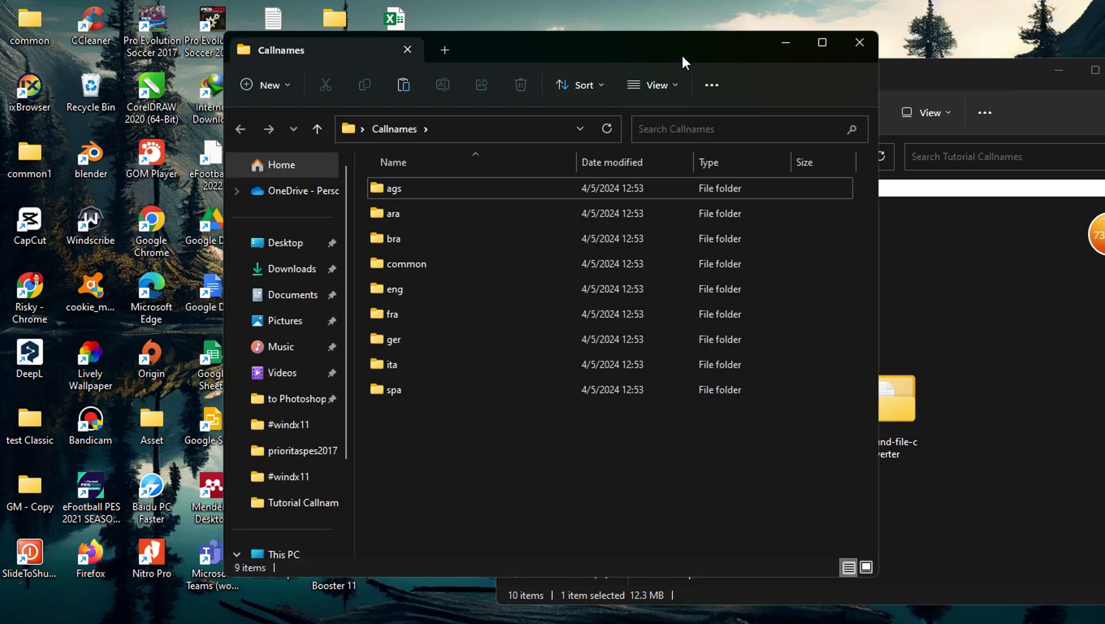
{"action": "left_click_drag", "start_coordinate": [682, 42], "coordinate": [488, 41]}
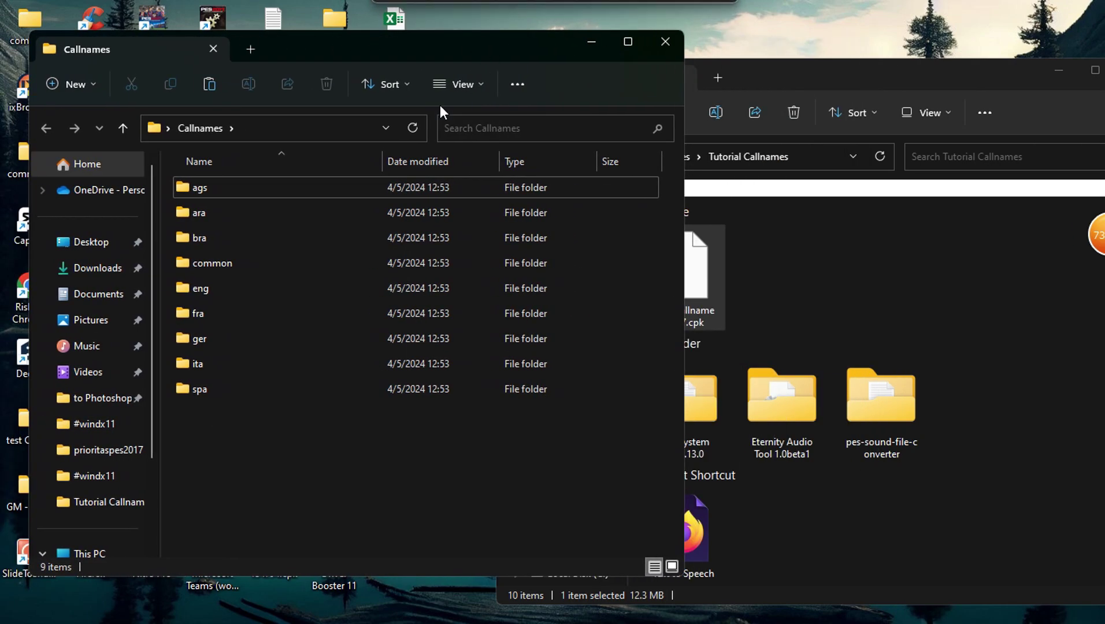
{"action": "double_click", "coordinate": [215, 287]}
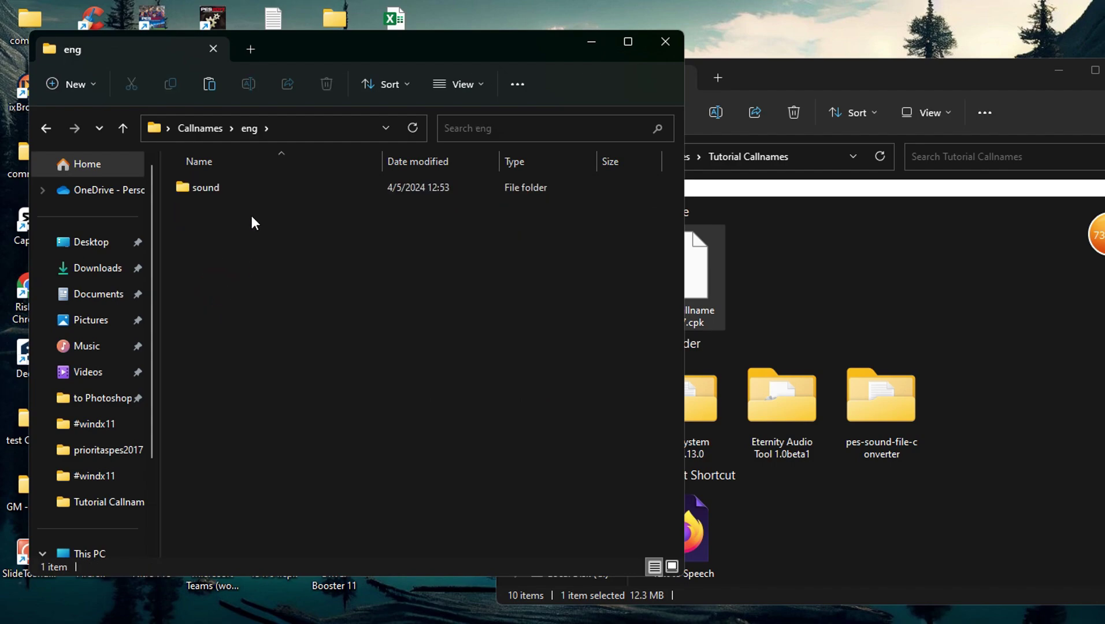
{"action": "double_click", "coordinate": [240, 193]}
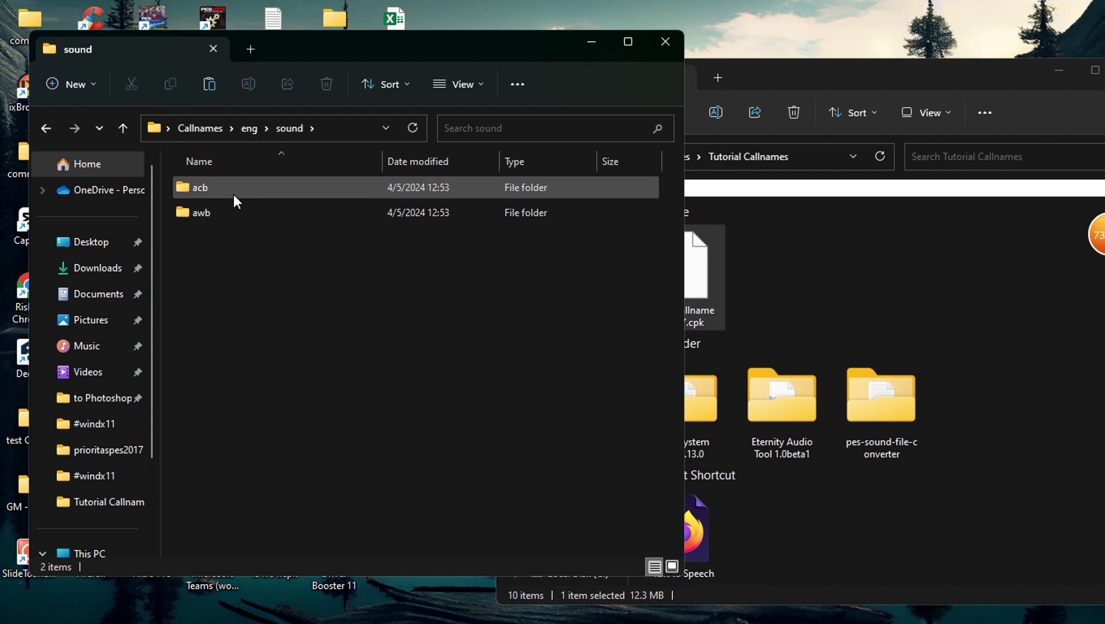
{"action": "left_click", "coordinate": [233, 194]}
{"action": "double_click", "coordinate": [233, 194]}
- Copy 60_ADD.acb from the acb folder into the neighbouring awb folder
{"action": "left_click", "coordinate": [247, 191]}
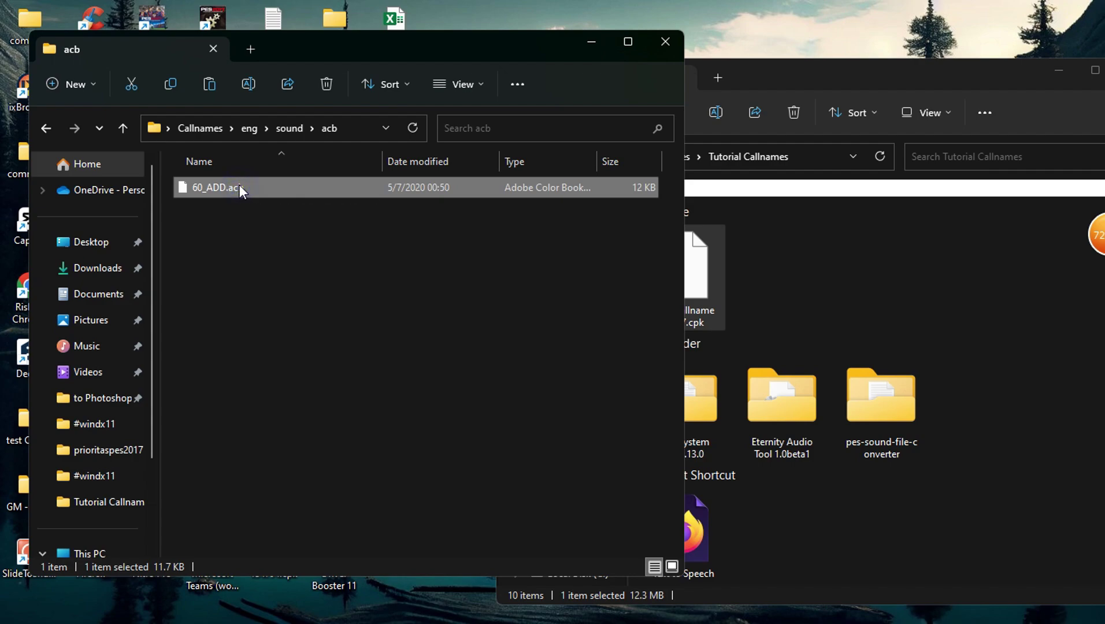
{"action": "right_click", "coordinate": [238, 187]}
{"action": "left_click", "coordinate": [293, 205]}
{"action": "left_click", "coordinate": [292, 131]}
{"action": "double_click", "coordinate": [260, 219]}
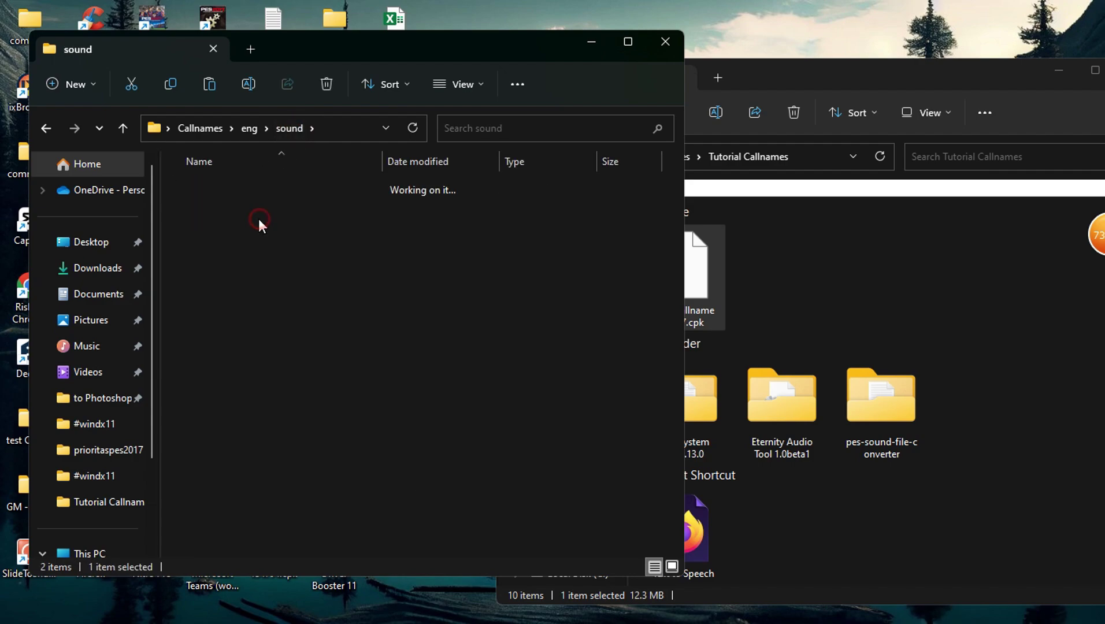
{"action": "right_click", "coordinate": [256, 291]}
{"action": "left_click", "coordinate": [284, 308]}
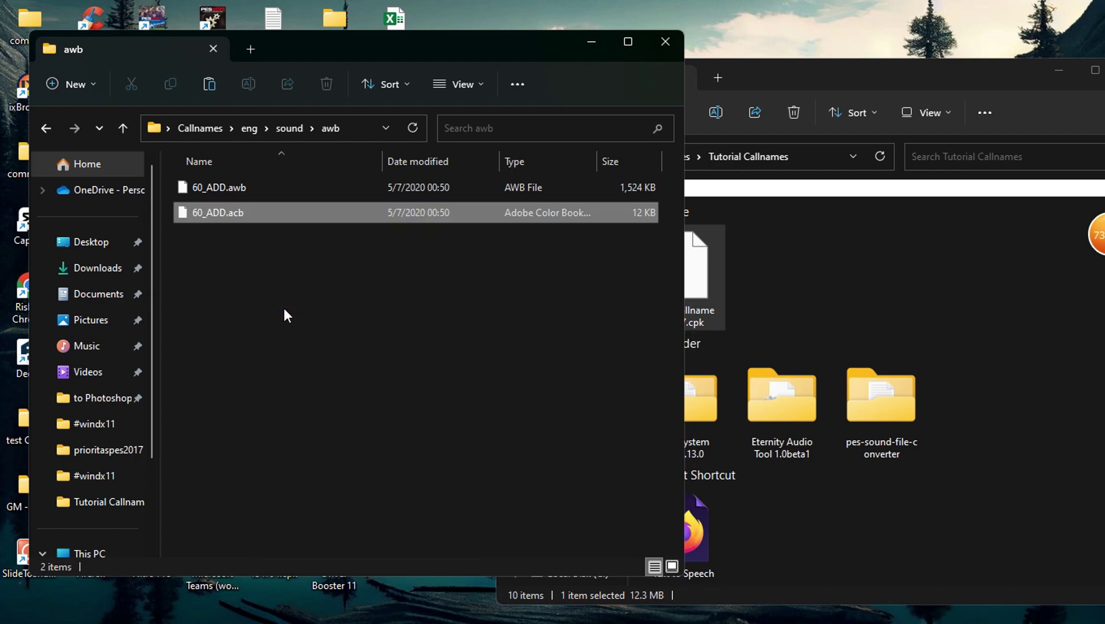
{"action": "left_click", "coordinate": [352, 288]}
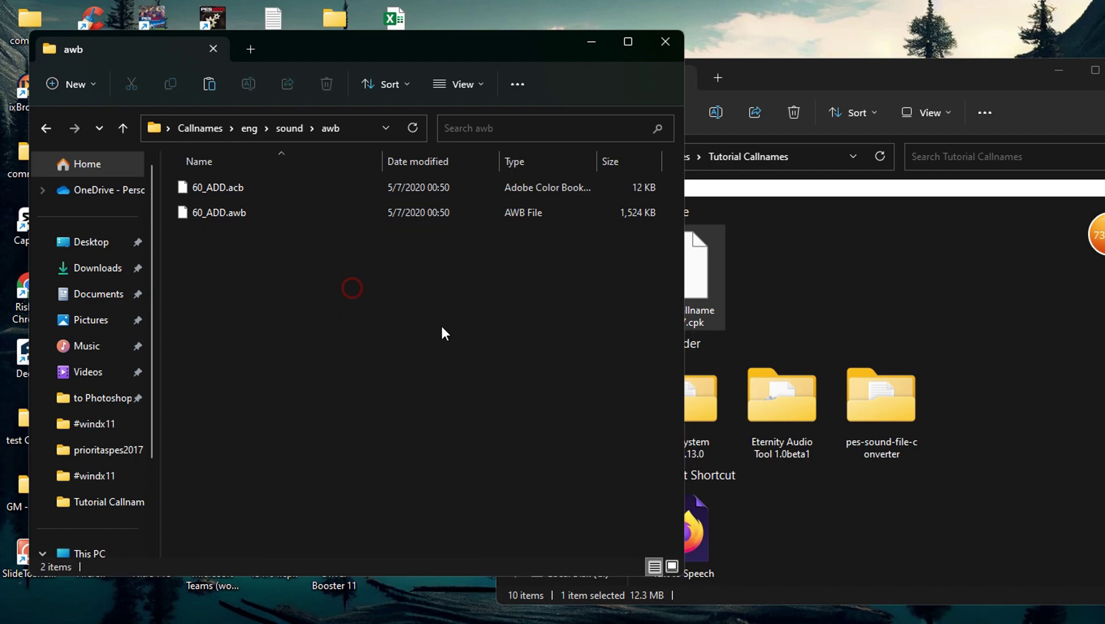
- Launch Eternity Audio Tool from its 1.0beta1 folder in Tutorial Callnames and move its window beside the awb folder
{"action": "left_click", "coordinate": [797, 70]}
{"action": "mouse_move", "coordinate": [807, 409]}
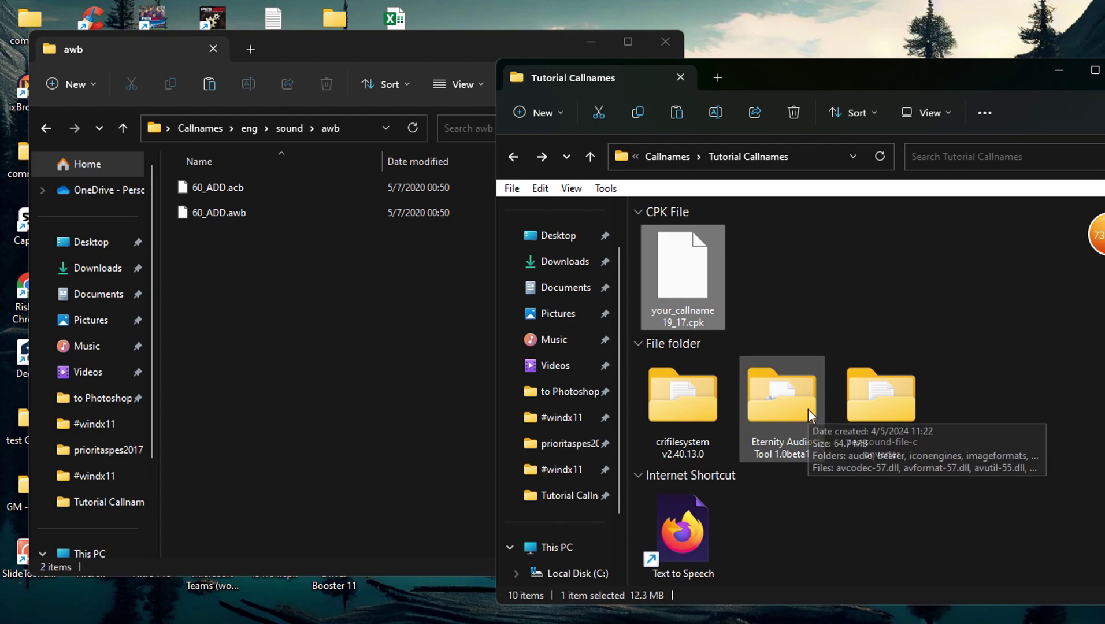
{"action": "double_click", "coordinate": [797, 411]}
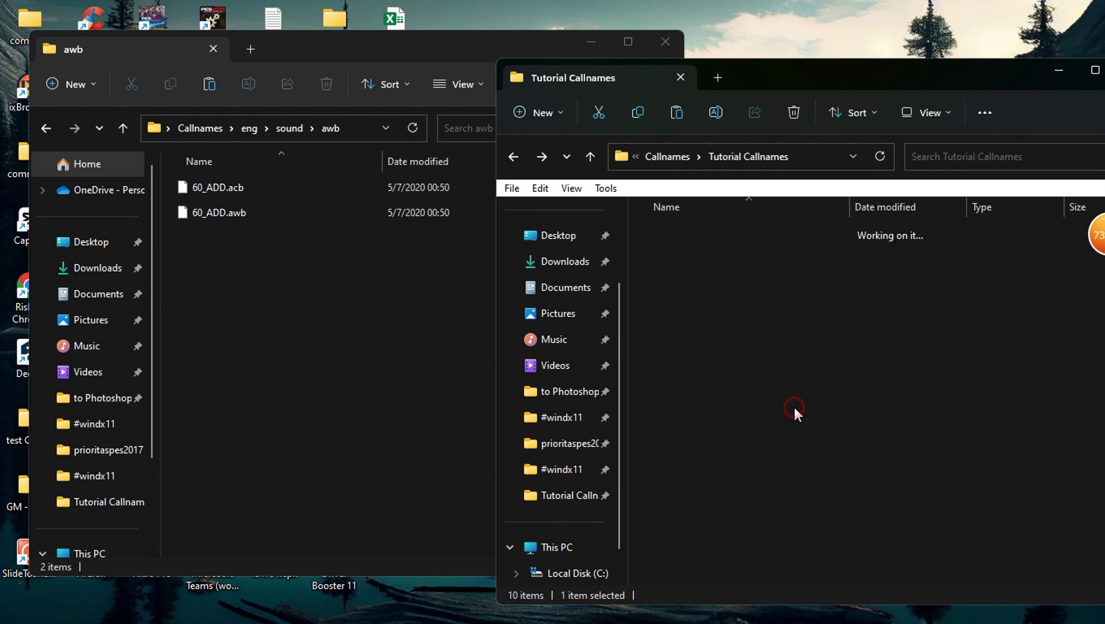
{"action": "scroll", "coordinate": [724, 391], "scroll_direction": "down", "scroll_amount": 3}
{"action": "double_click", "coordinate": [693, 398]}
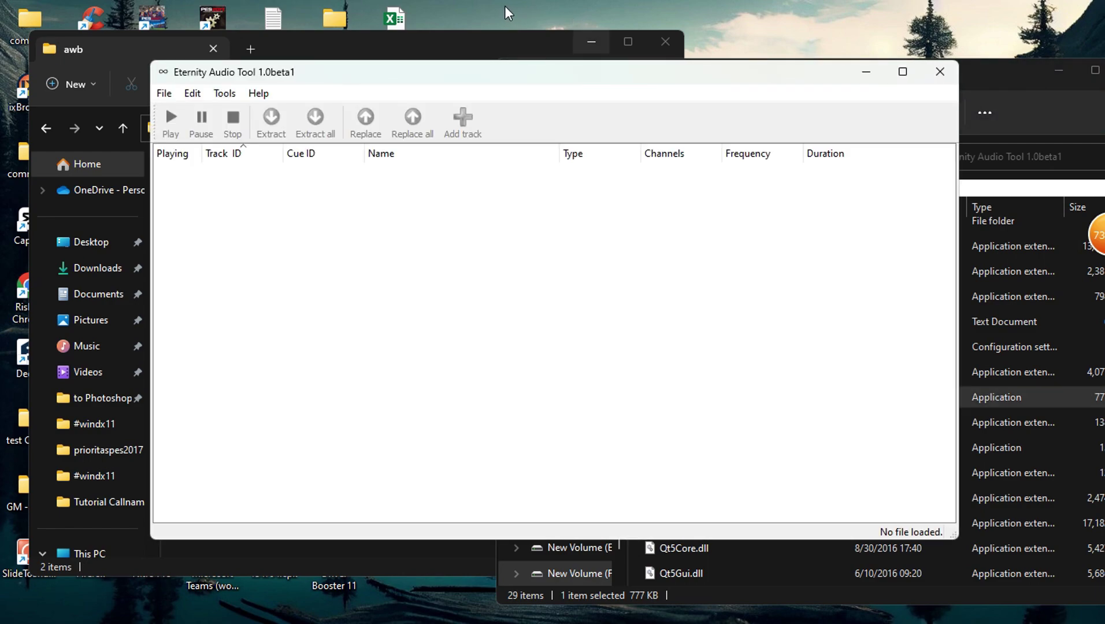
{"action": "left_click_drag", "start_coordinate": [496, 77], "coordinate": [664, 84]}
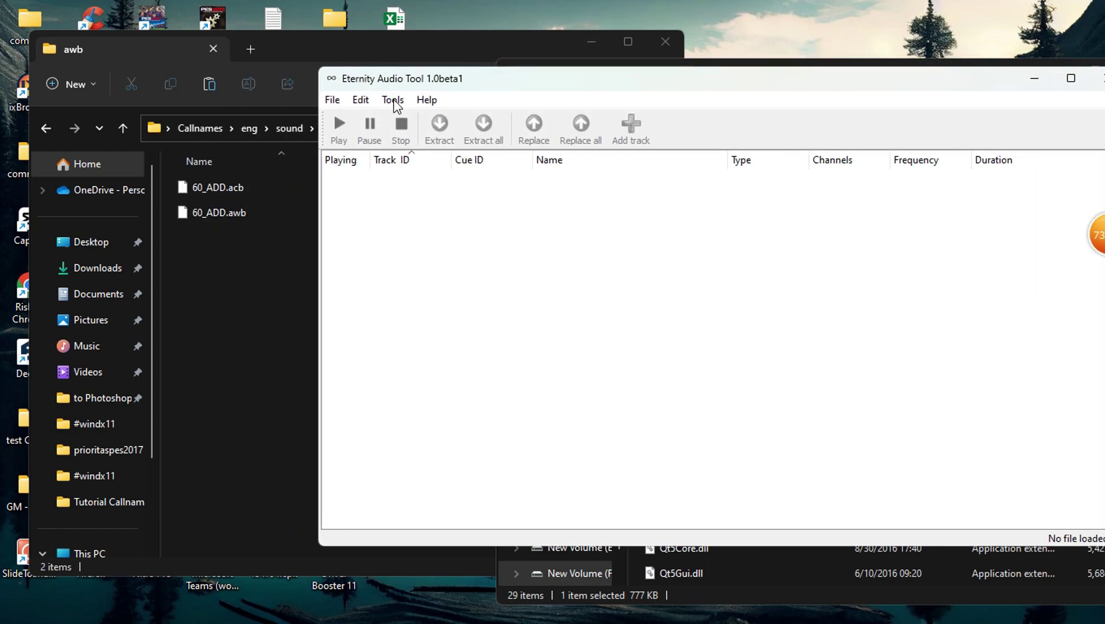
- Load 60_ADD.acb from the desktop's Callnames\eng\sound\awb folder into the audio tool
{"action": "left_click", "coordinate": [334, 101]}
{"action": "left_click", "coordinate": [359, 122]}
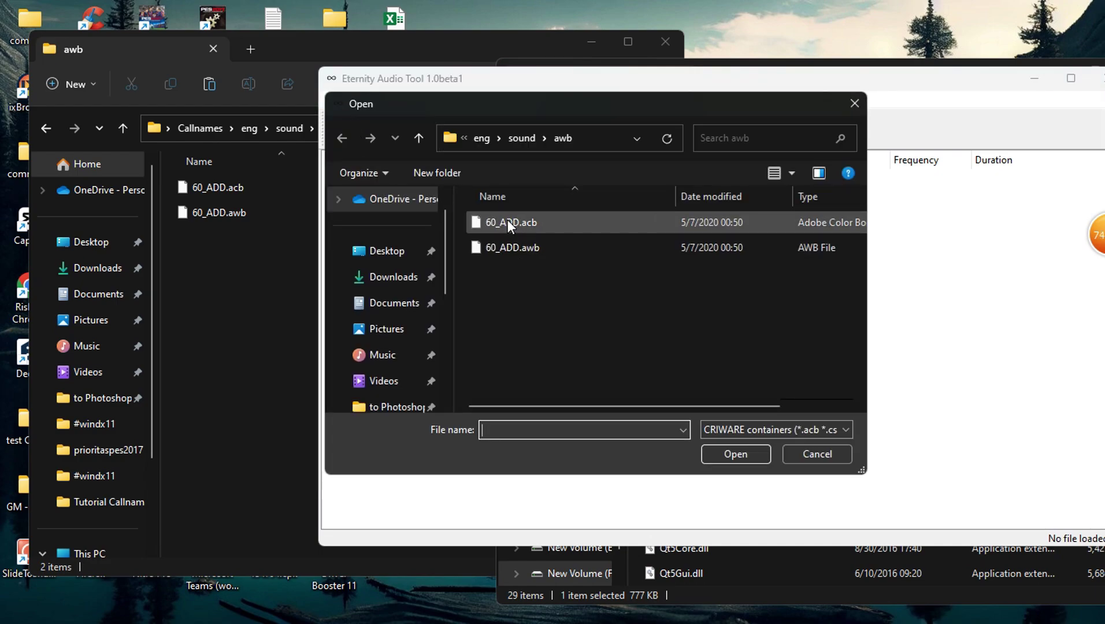
{"action": "scroll", "coordinate": [416, 289], "scroll_direction": "down", "scroll_amount": 2}
{"action": "scroll", "coordinate": [409, 306], "scroll_direction": "up", "scroll_amount": 3}
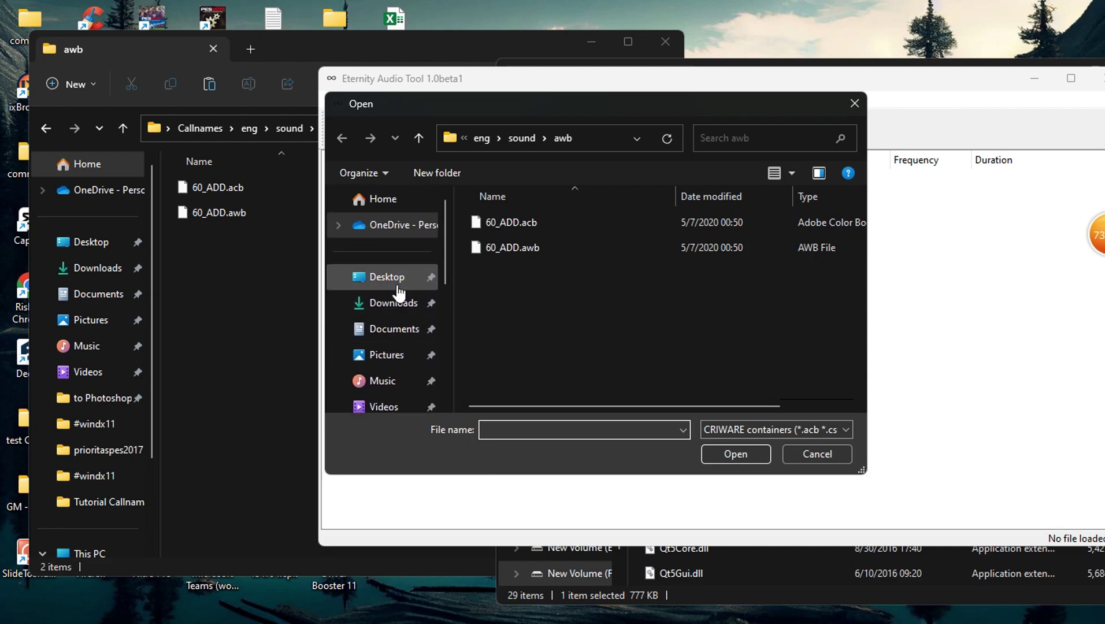
{"action": "scroll", "coordinate": [399, 292], "scroll_direction": "down", "scroll_amount": 1}
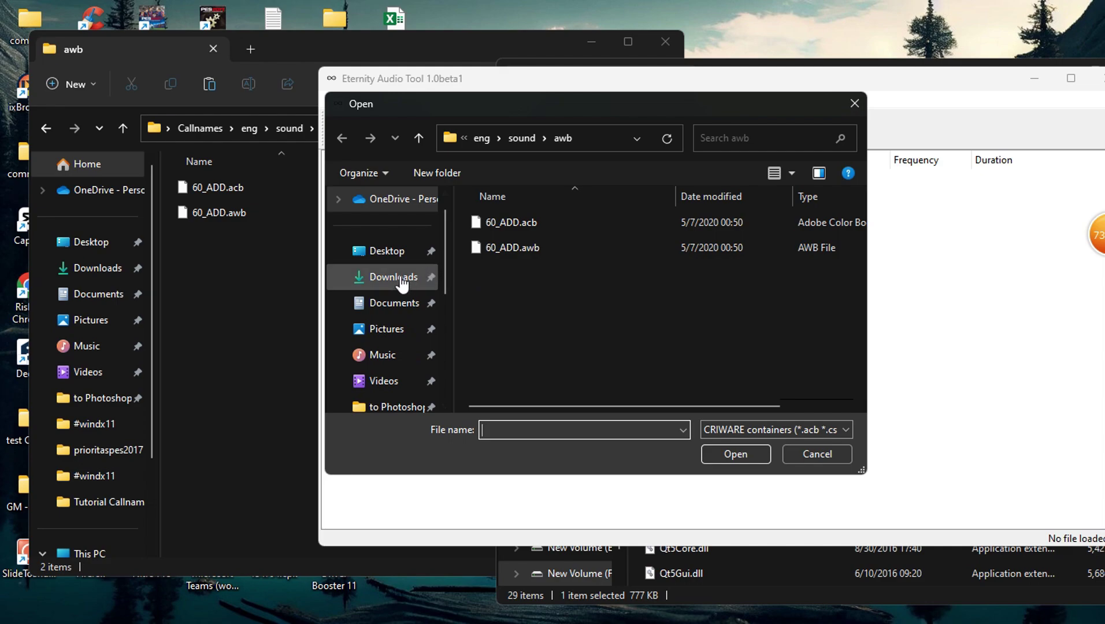
{"action": "left_click", "coordinate": [391, 259]}
{"action": "double_click", "coordinate": [512, 316]}
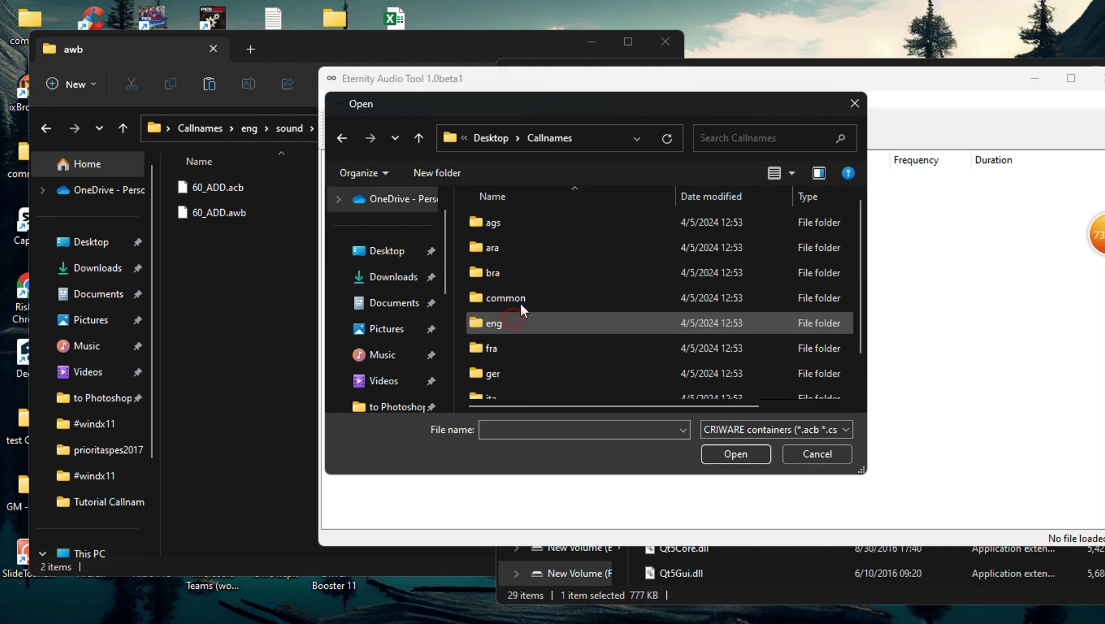
{"action": "double_click", "coordinate": [510, 324]}
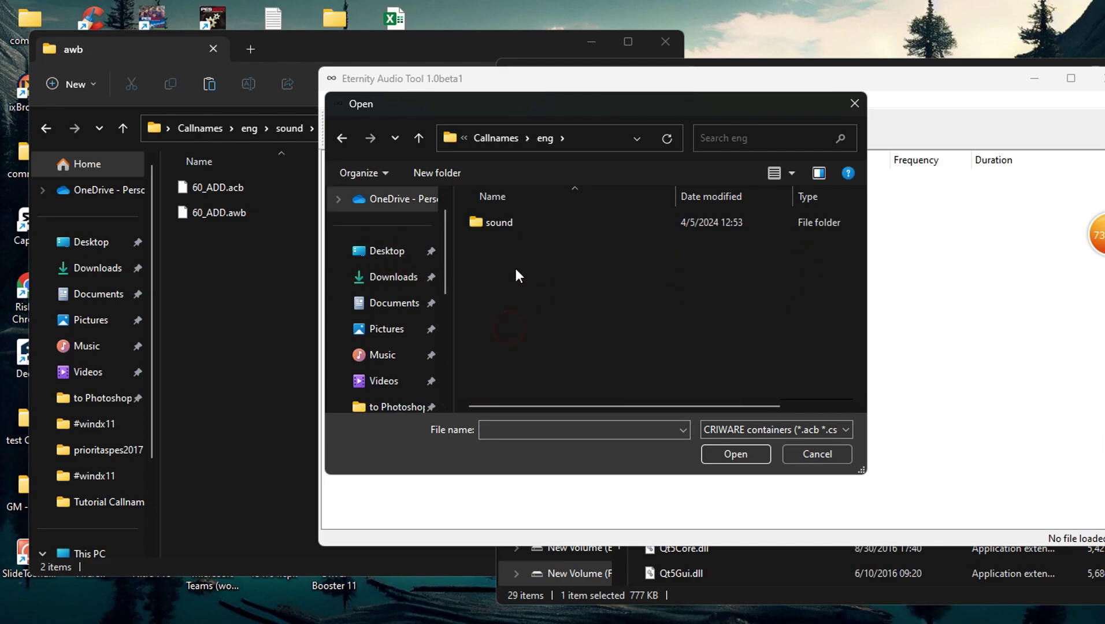
{"action": "double_click", "coordinate": [513, 226]}
{"action": "double_click", "coordinate": [491, 246]}
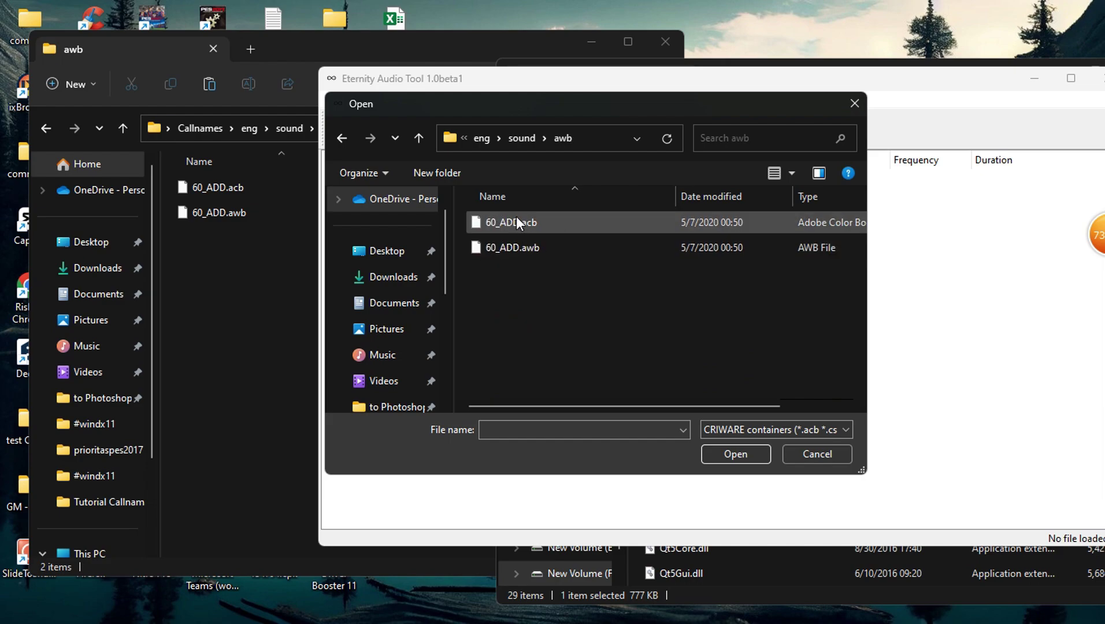
{"action": "left_click", "coordinate": [559, 227]}
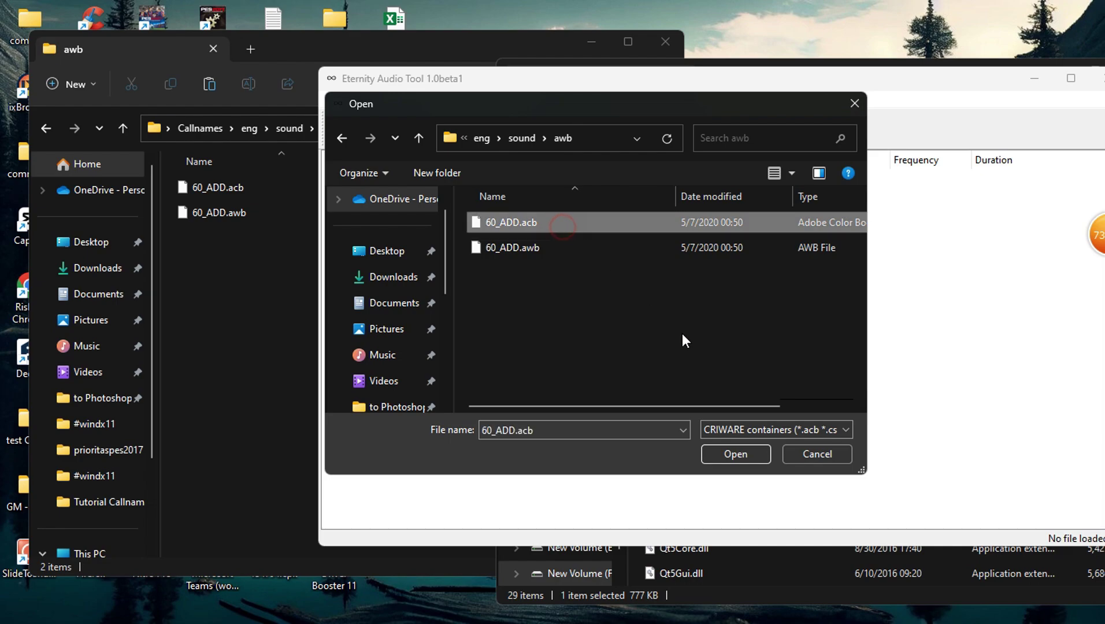
{"action": "left_click", "coordinate": [755, 454]}
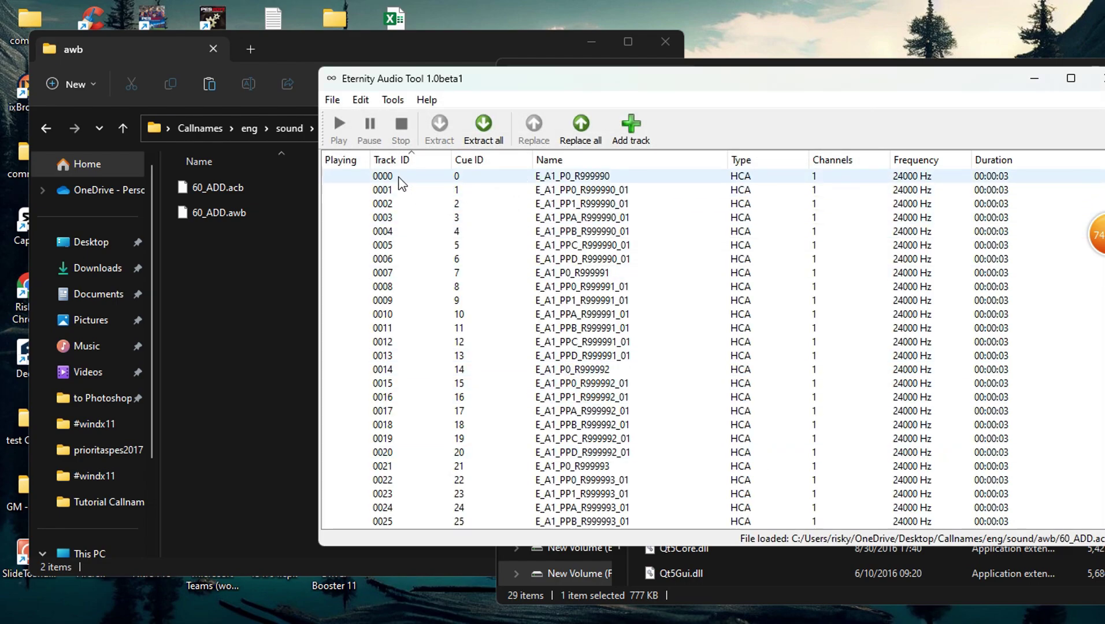
- Play track 0000, E_A1_P0_R999990, to preview its audio
{"action": "left_click", "coordinate": [398, 177]}
{"action": "left_click", "coordinate": [347, 130]}
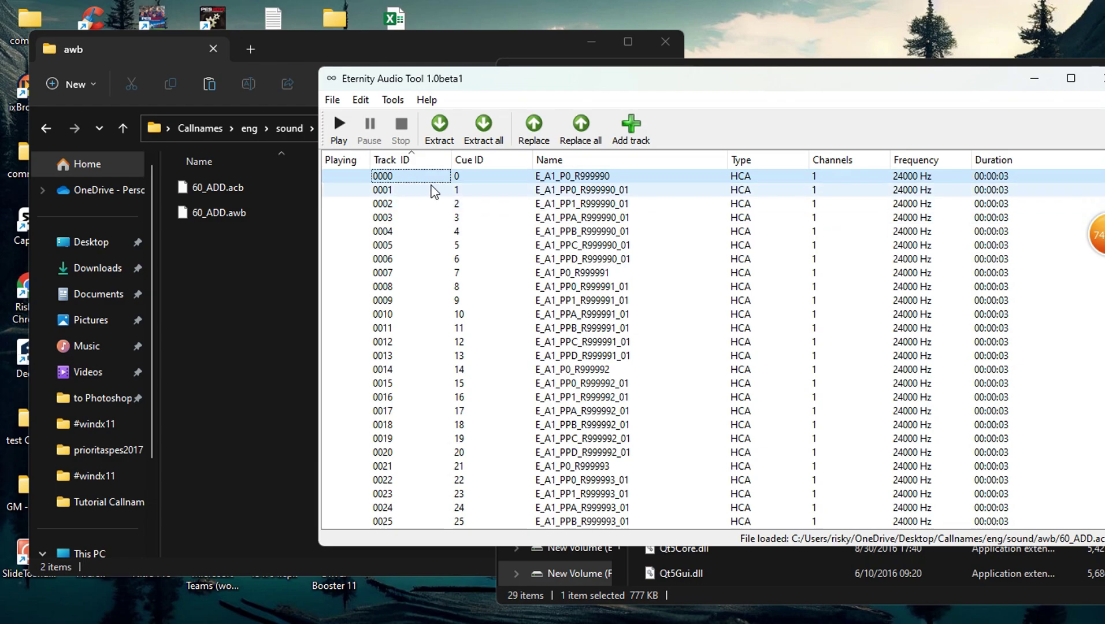
{"action": "left_click", "coordinate": [588, 178]}
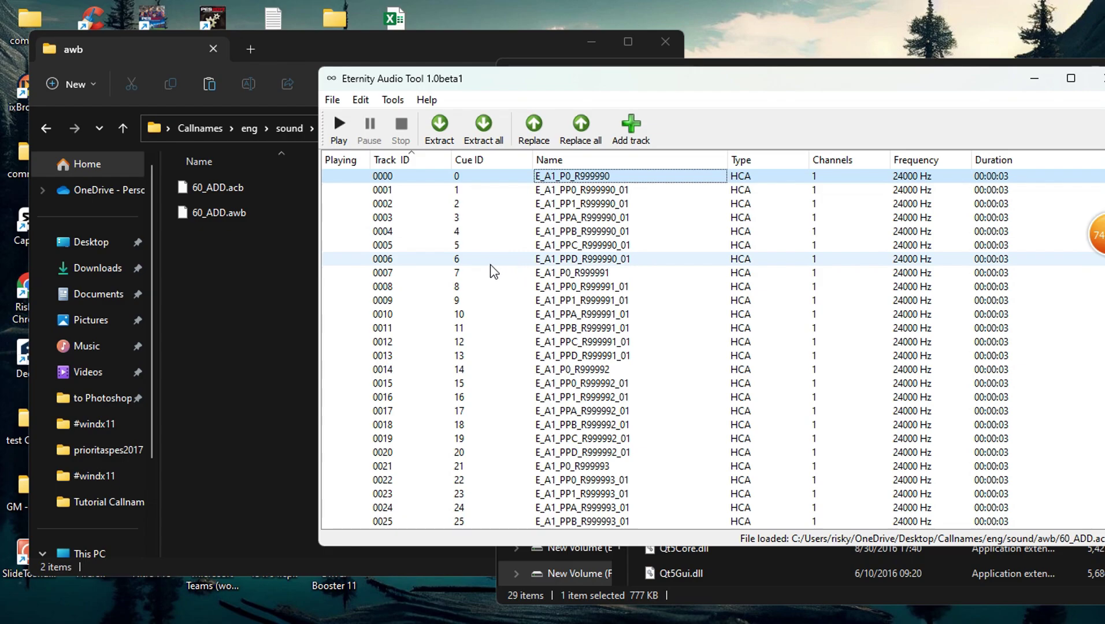
- Examine how the tracks are grouped by callname ID, from 0000–0006 through 0014–0020, ending on E_A1_P0_R999990
{"action": "left_click", "coordinate": [446, 261], "text": "shift"}
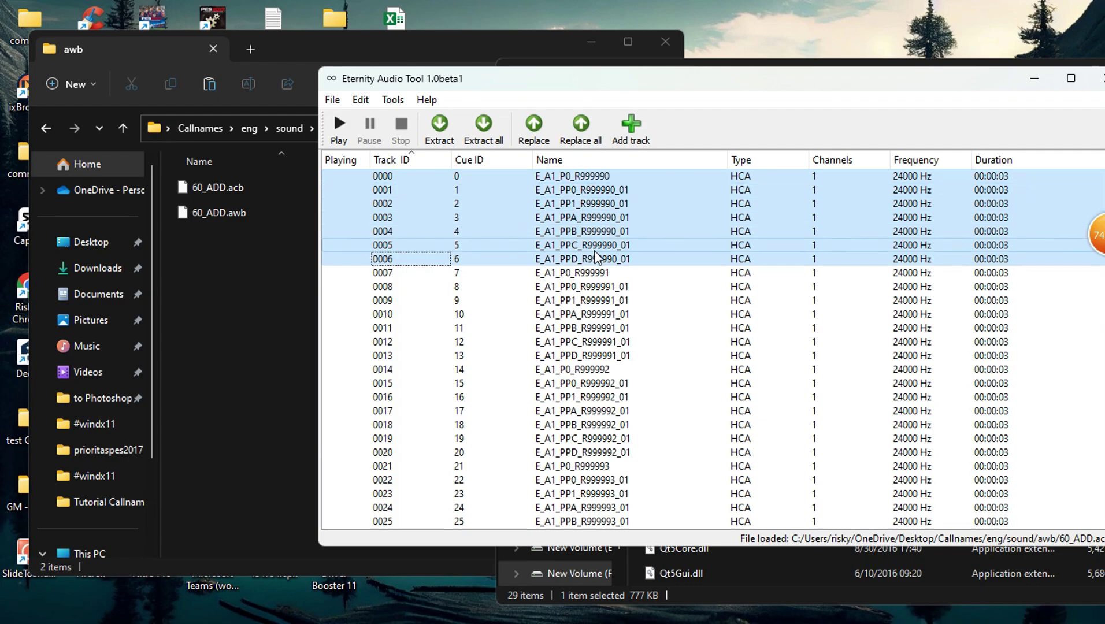
{"action": "left_click_drag", "start_coordinate": [429, 275], "coordinate": [476, 454]}
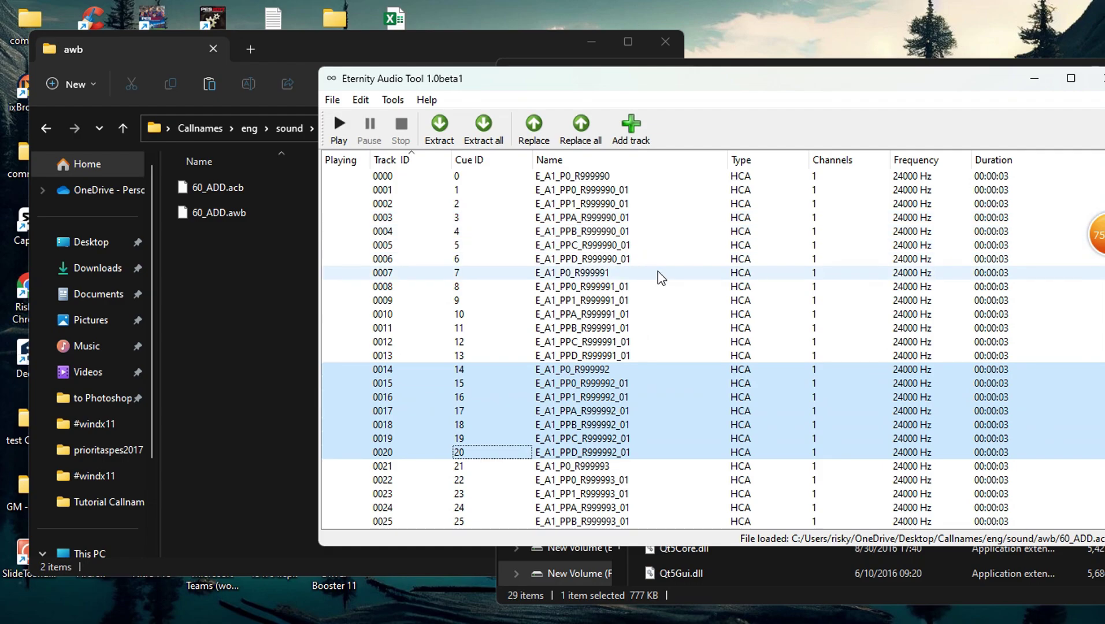
{"action": "left_click_drag", "start_coordinate": [587, 176], "coordinate": [595, 232]}
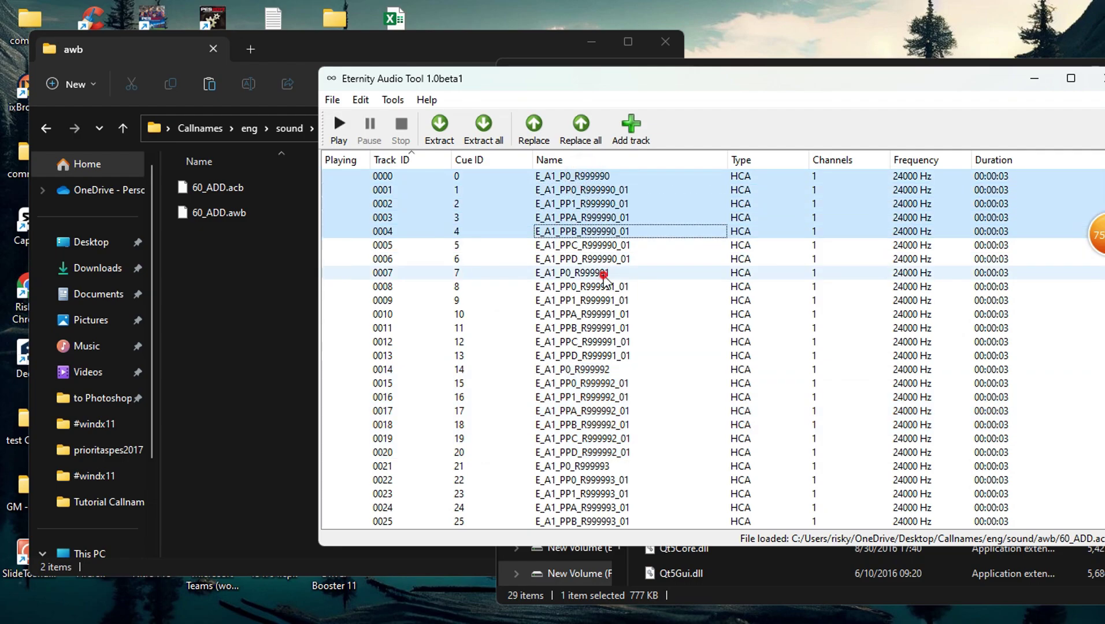
{"action": "left_click_drag", "start_coordinate": [603, 275], "coordinate": [610, 452]}
{"action": "left_click_drag", "start_coordinate": [602, 179], "coordinate": [604, 258]}
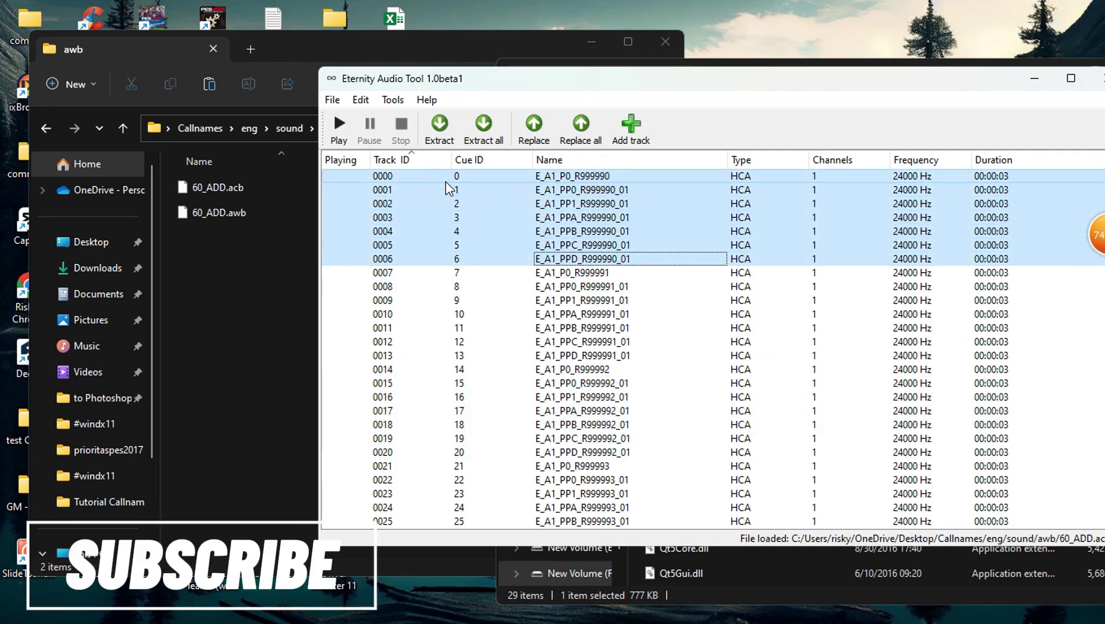
{"action": "left_click", "coordinate": [395, 177]}
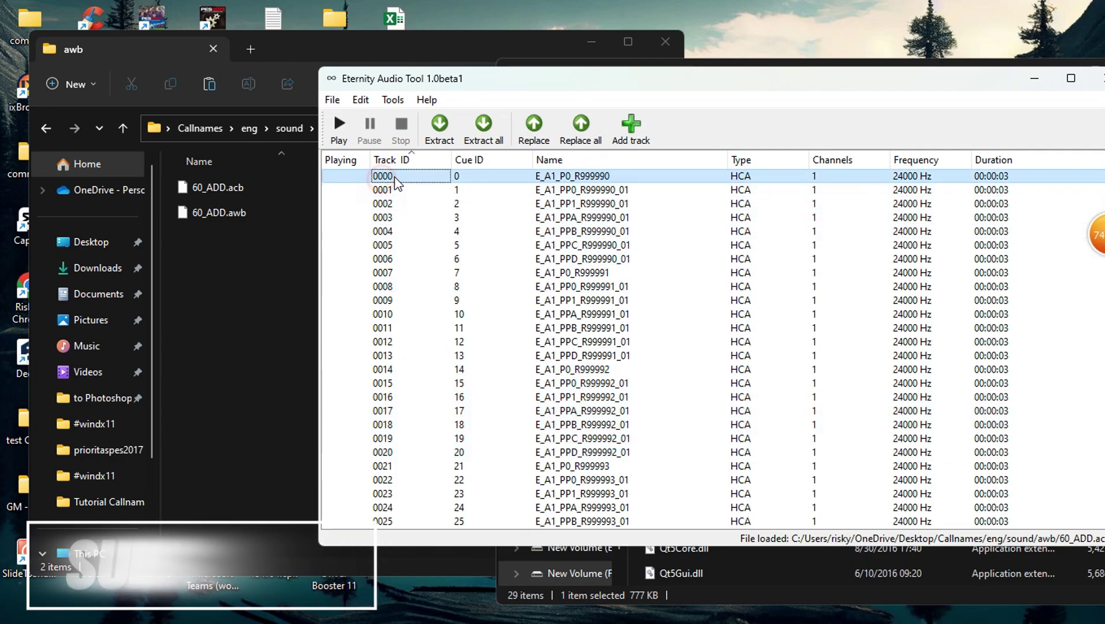
{"action": "left_click", "coordinate": [586, 179]}
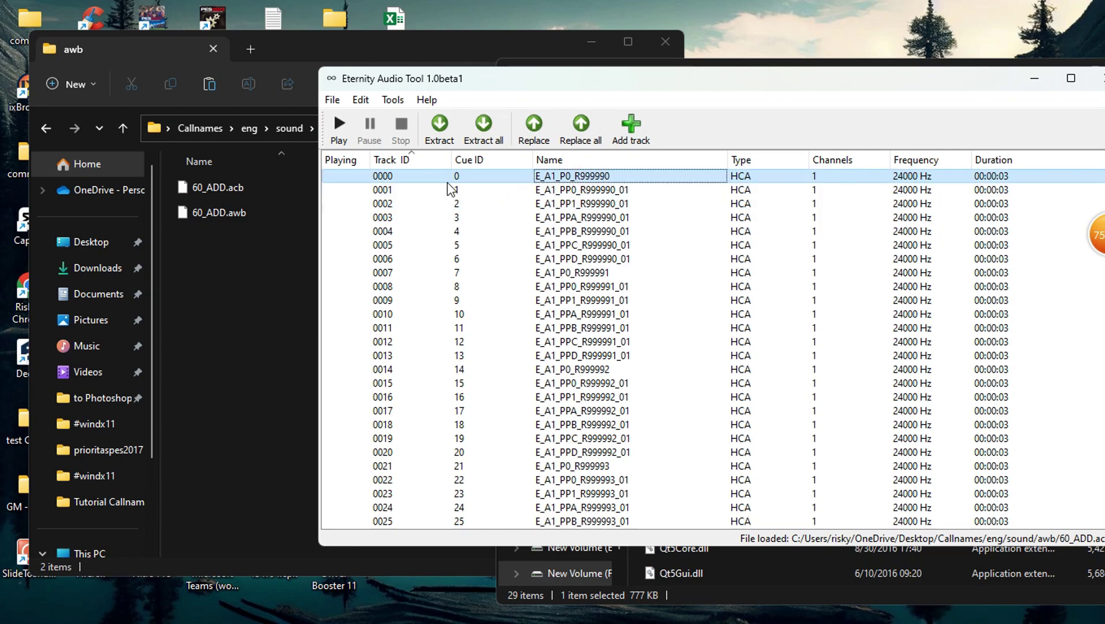
- Examine the first two callname track groups, 0000–0006 for R999990 and 0007–0013 for R999991
{"action": "left_click", "coordinate": [467, 262], "text": "shift"}
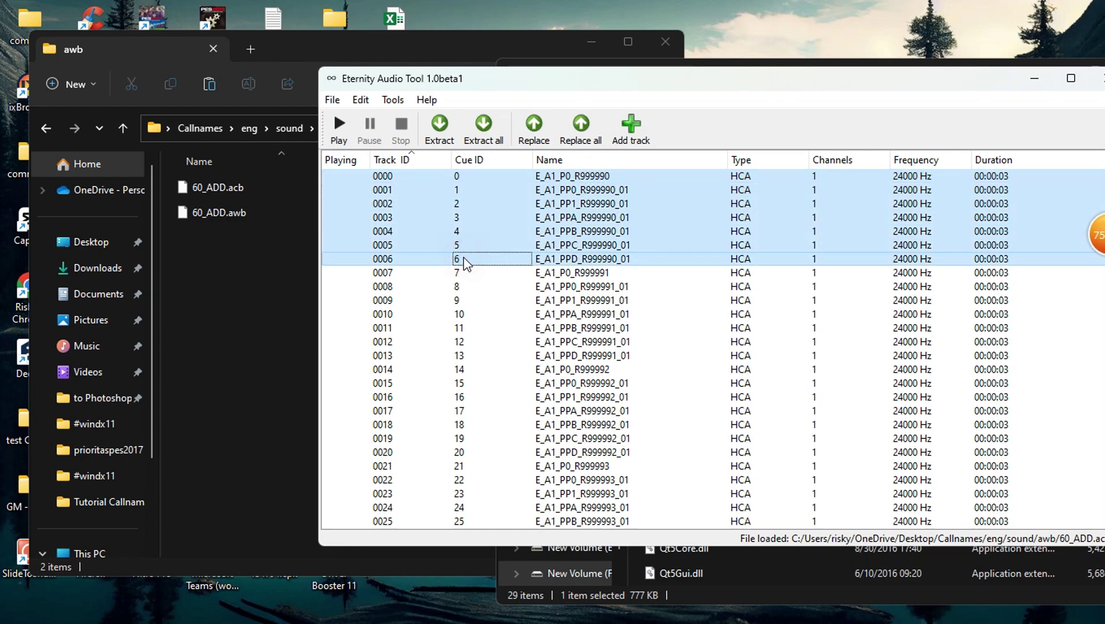
{"action": "left_click", "coordinate": [466, 273]}
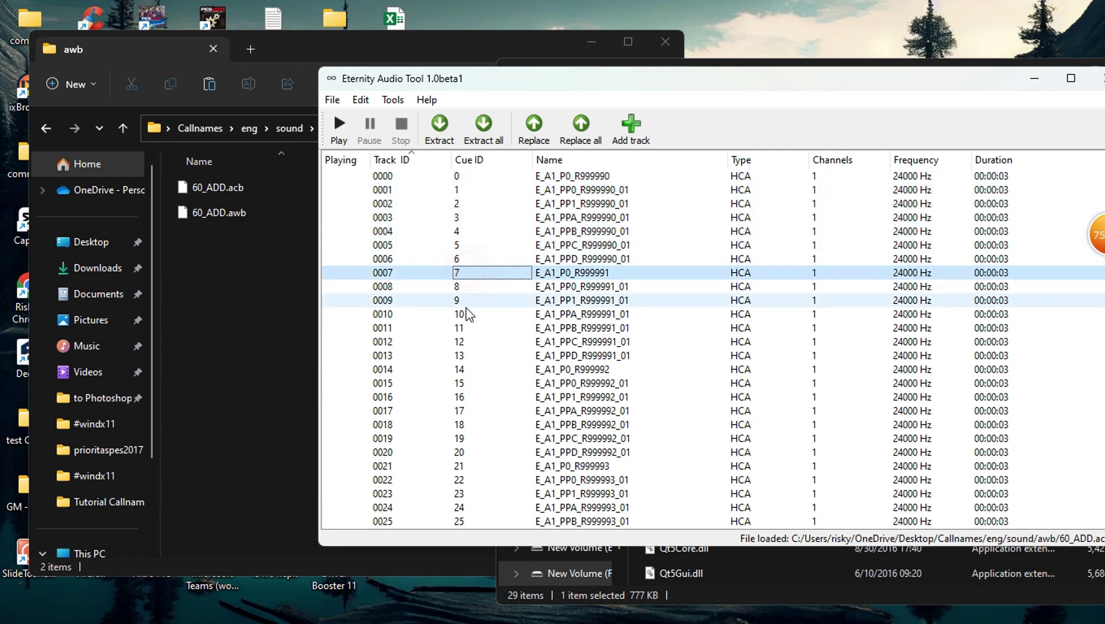
{"action": "left_click", "coordinate": [466, 356], "text": "shift"}
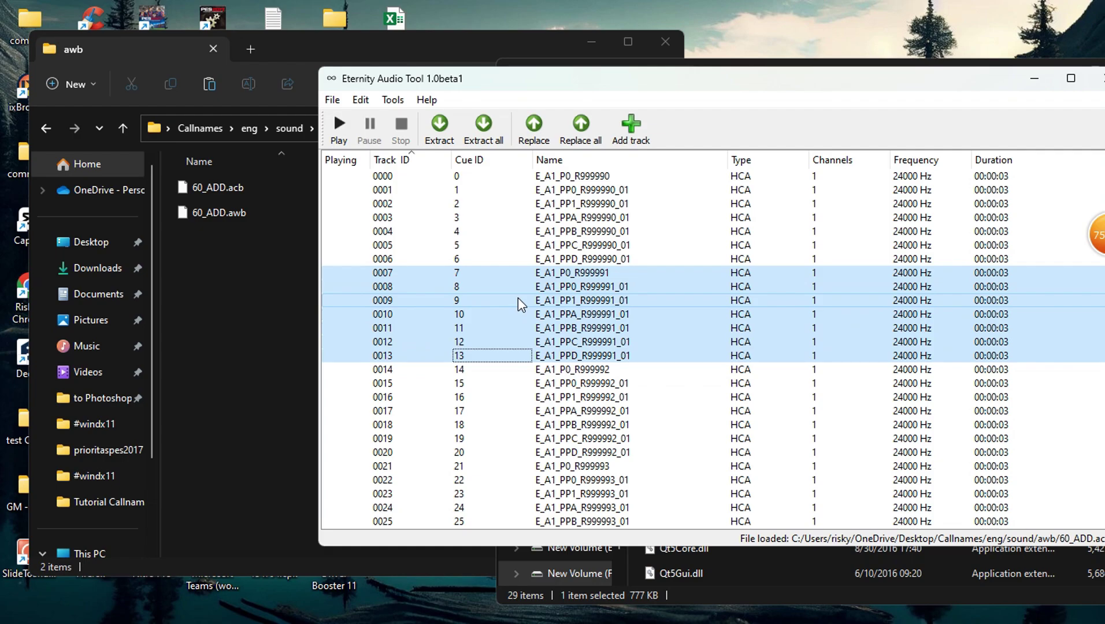
- Replace track 0000, E_A1_P0_R999990, with Sanata.wav from the Tutorial Callnames folder, without looping
{"action": "left_click", "coordinate": [488, 176]}
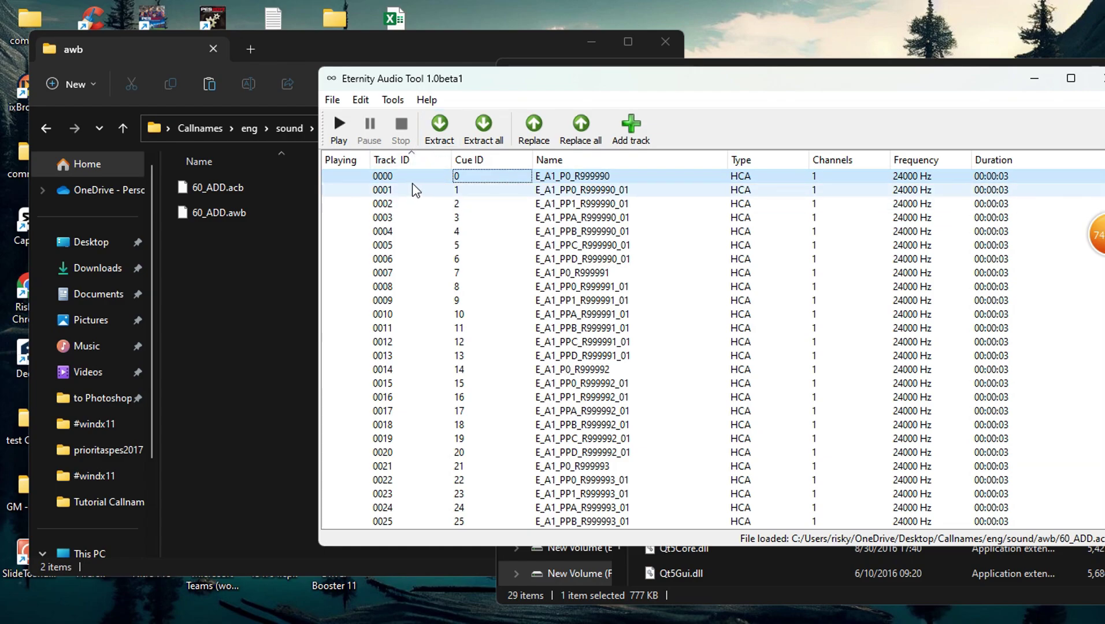
{"action": "left_click", "coordinate": [537, 138]}
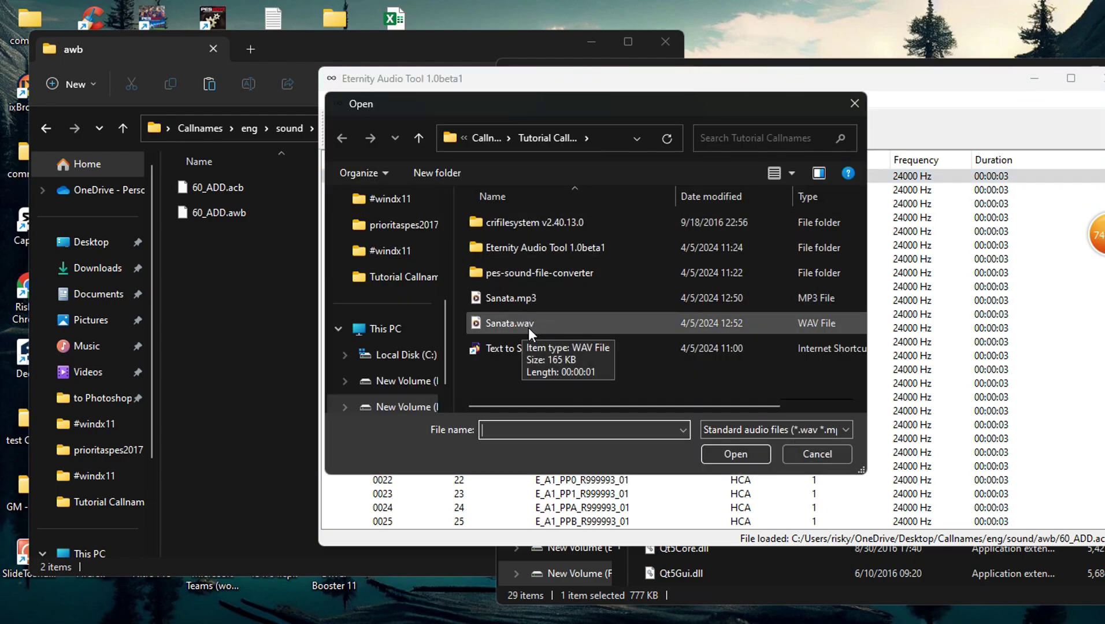
{"action": "left_click", "coordinate": [538, 325]}
{"action": "left_click", "coordinate": [737, 454]}
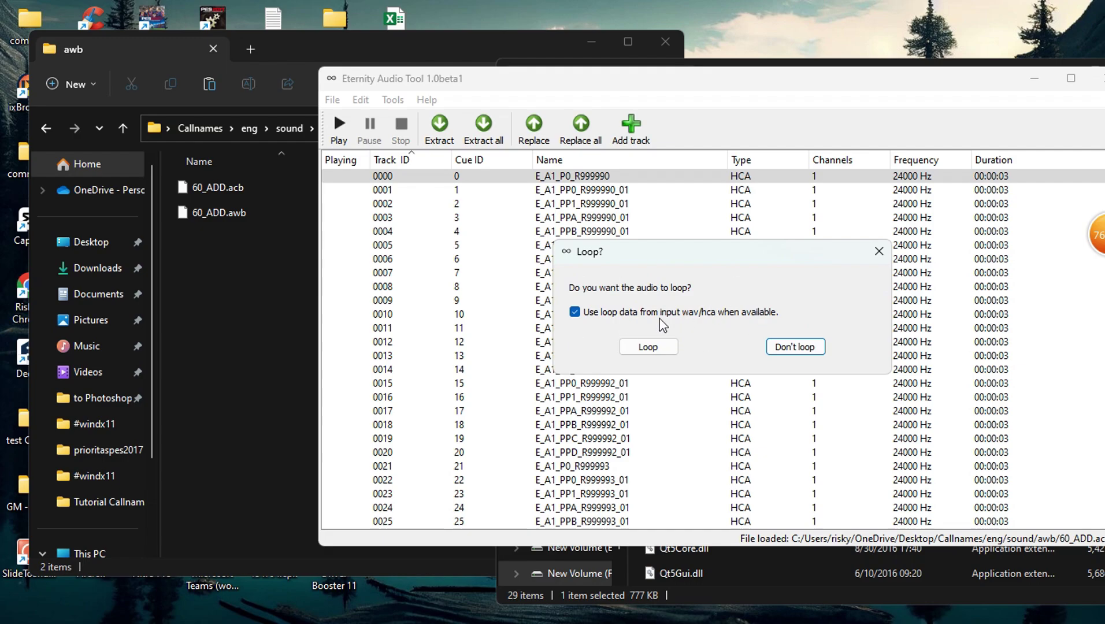
{"action": "left_click", "coordinate": [791, 347]}
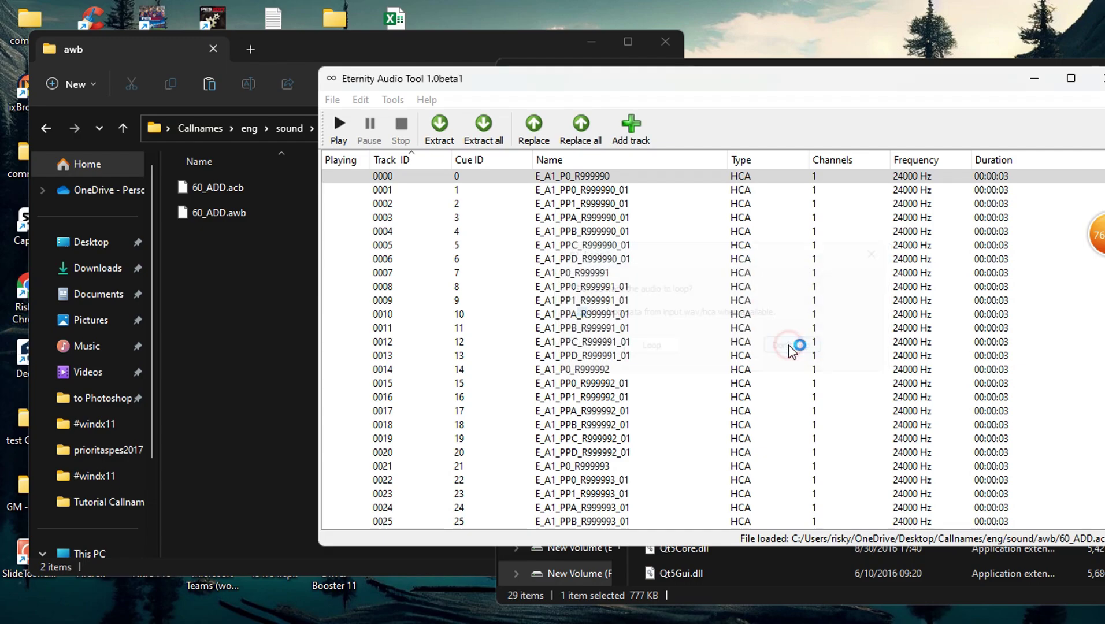
{"action": "left_click", "coordinate": [599, 332]}
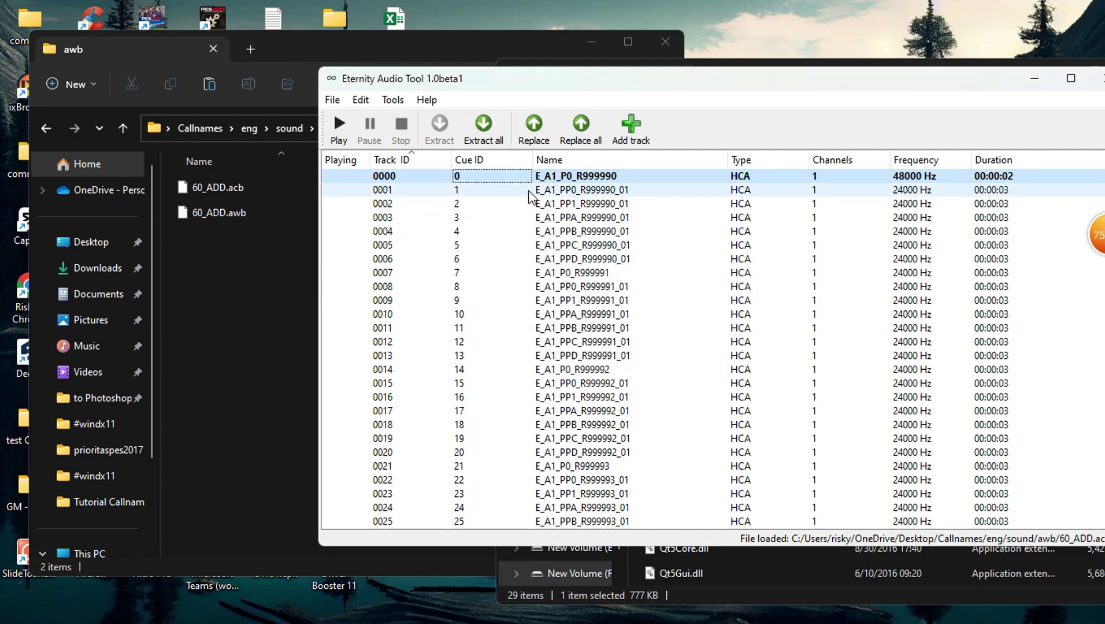
- Replace track 0001, E_A1_PP0_R999990_01, with Sanata.wav, without looping
{"action": "left_click", "coordinate": [513, 190]}
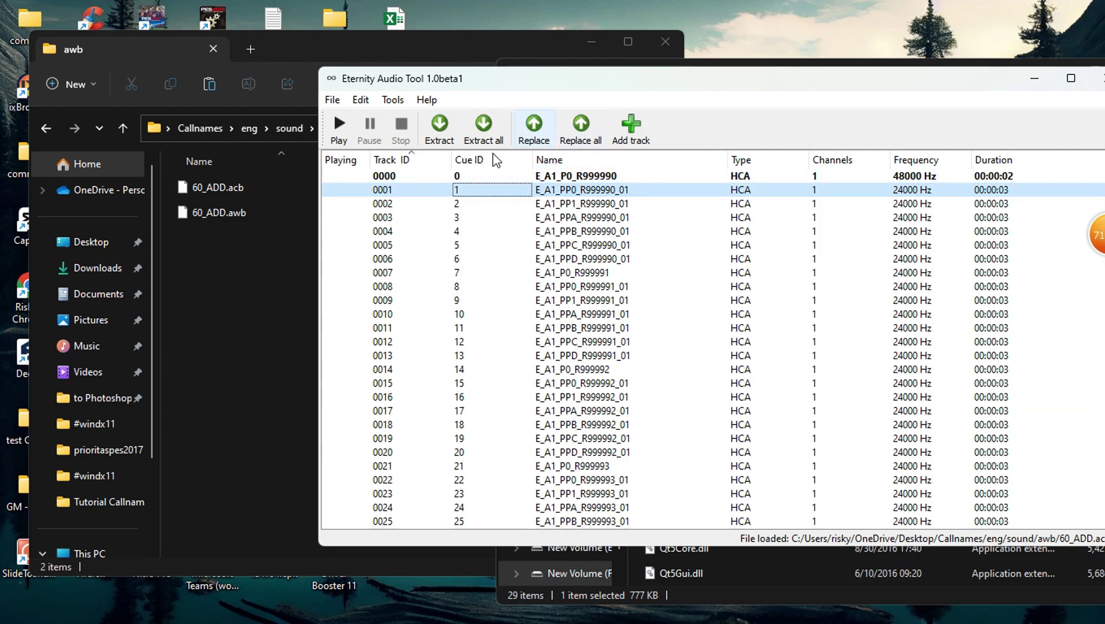
{"action": "left_click", "coordinate": [535, 140]}
{"action": "left_click", "coordinate": [546, 327]}
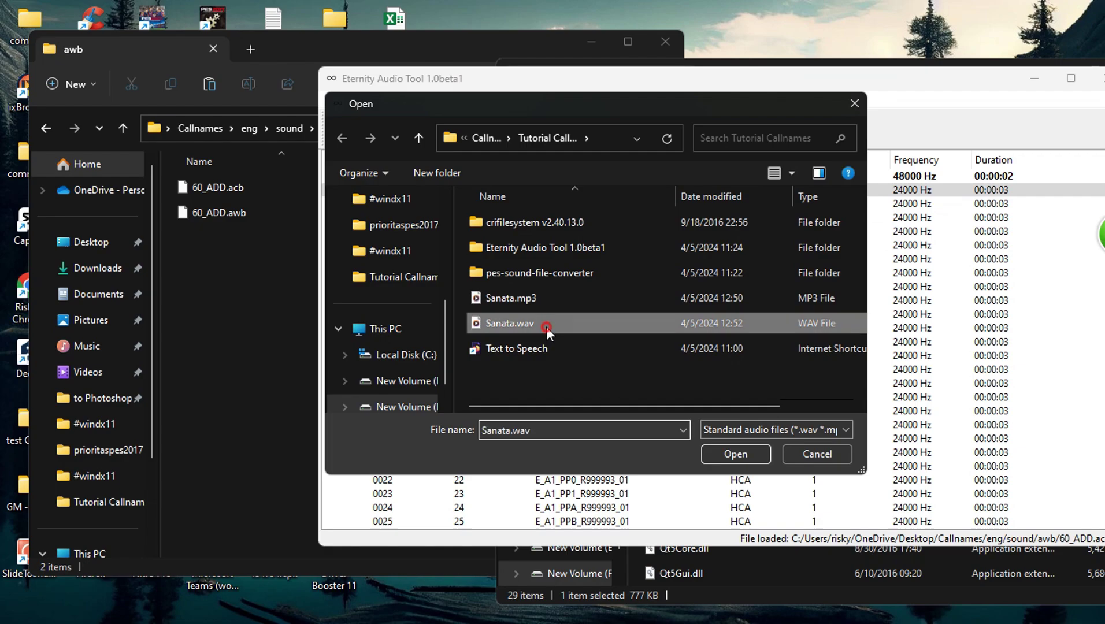
{"action": "double_click", "coordinate": [546, 327]}
{"action": "left_click", "coordinate": [793, 347]}
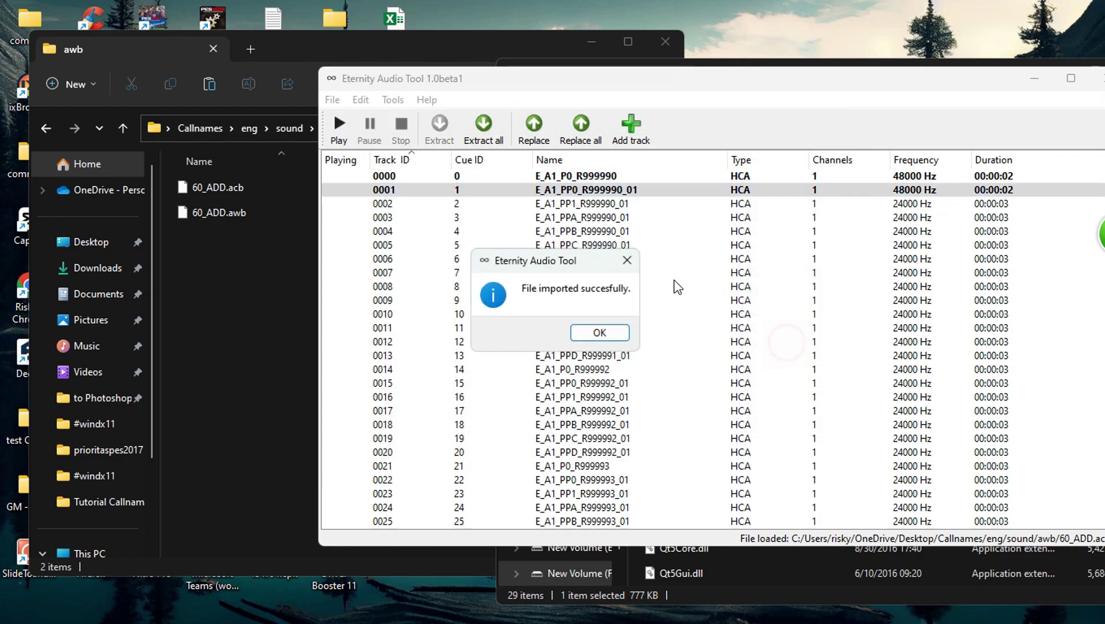
{"action": "left_click", "coordinate": [606, 335]}
- Replace track 0002, E_A1_PP1_R999990_01, with Sanata.wav, without looping
{"action": "double_click", "coordinate": [486, 203]}
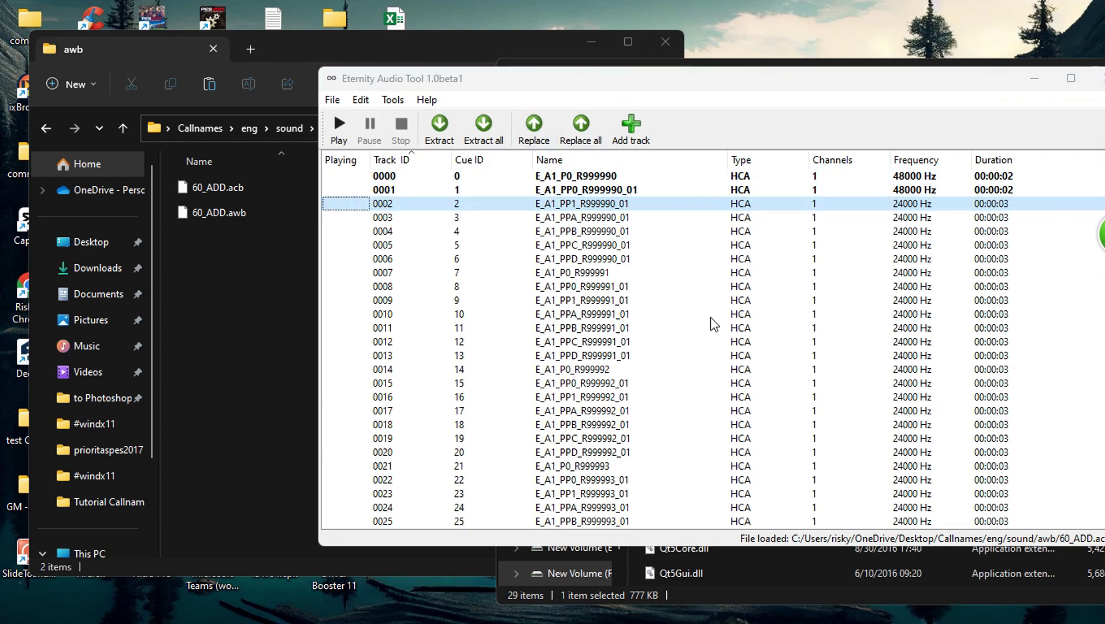
{"action": "double_click", "coordinate": [629, 329]}
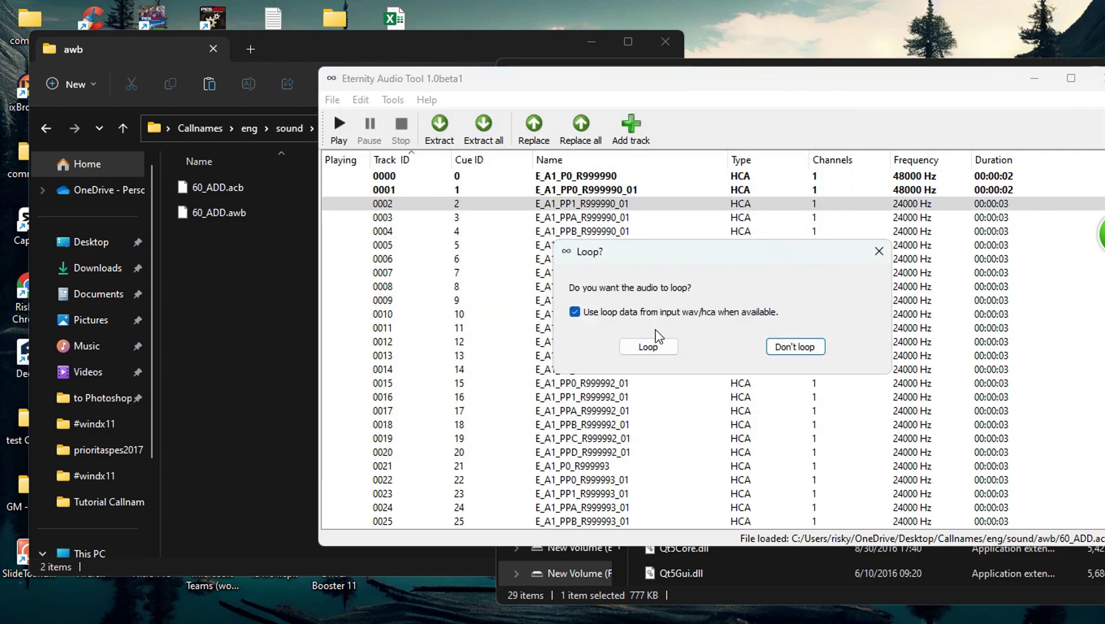
{"action": "left_click", "coordinate": [811, 346]}
{"action": "left_click", "coordinate": [599, 333]}
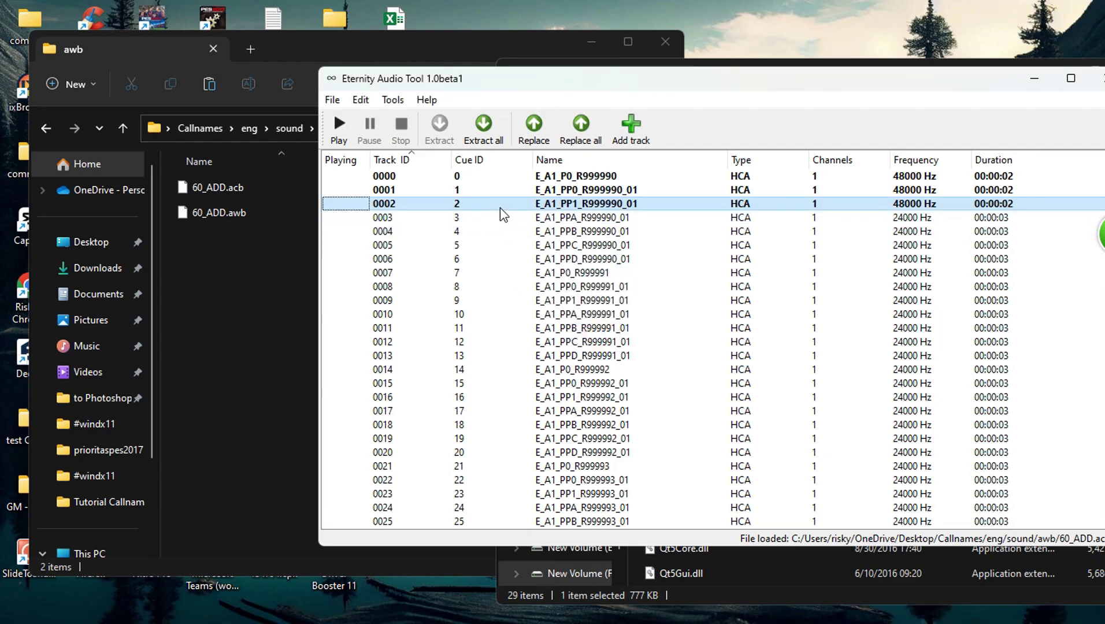
- Replace track 0003, E_A1_PPA_R999990_01, with Sanata.wav, without looping
{"action": "left_click", "coordinate": [500, 217]}
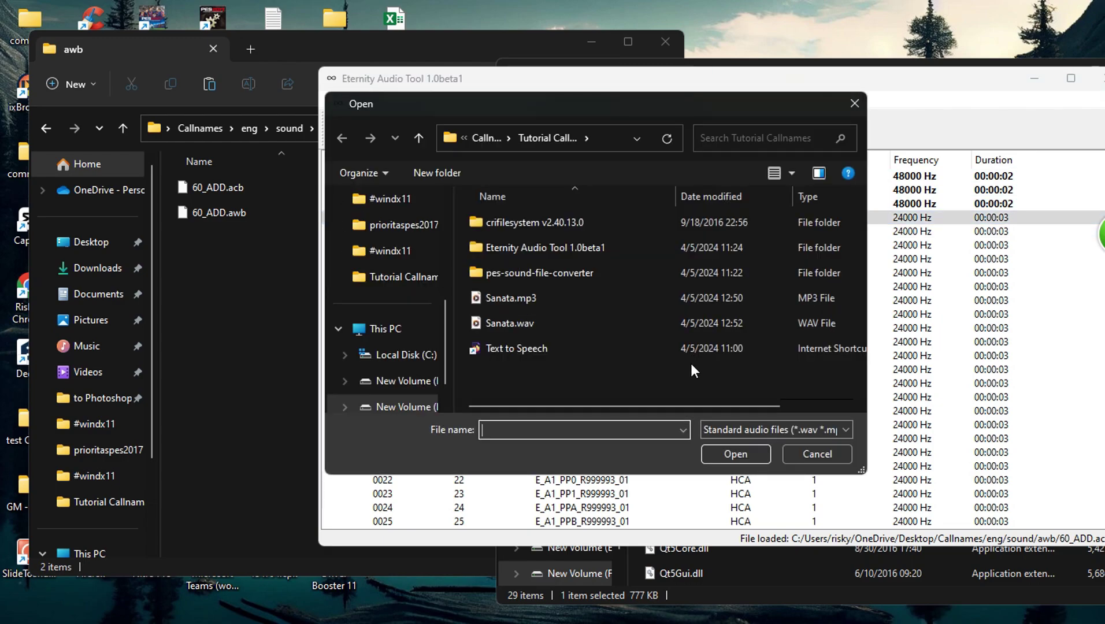
{"action": "double_click", "coordinate": [628, 325]}
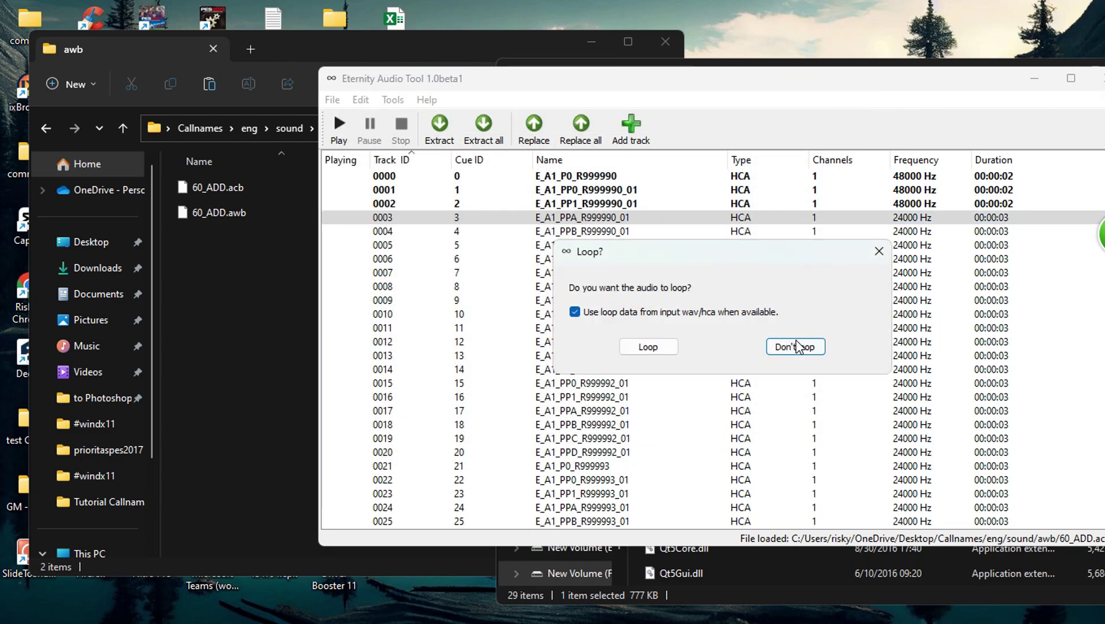
{"action": "left_click", "coordinate": [796, 347]}
{"action": "left_click", "coordinate": [599, 333]}
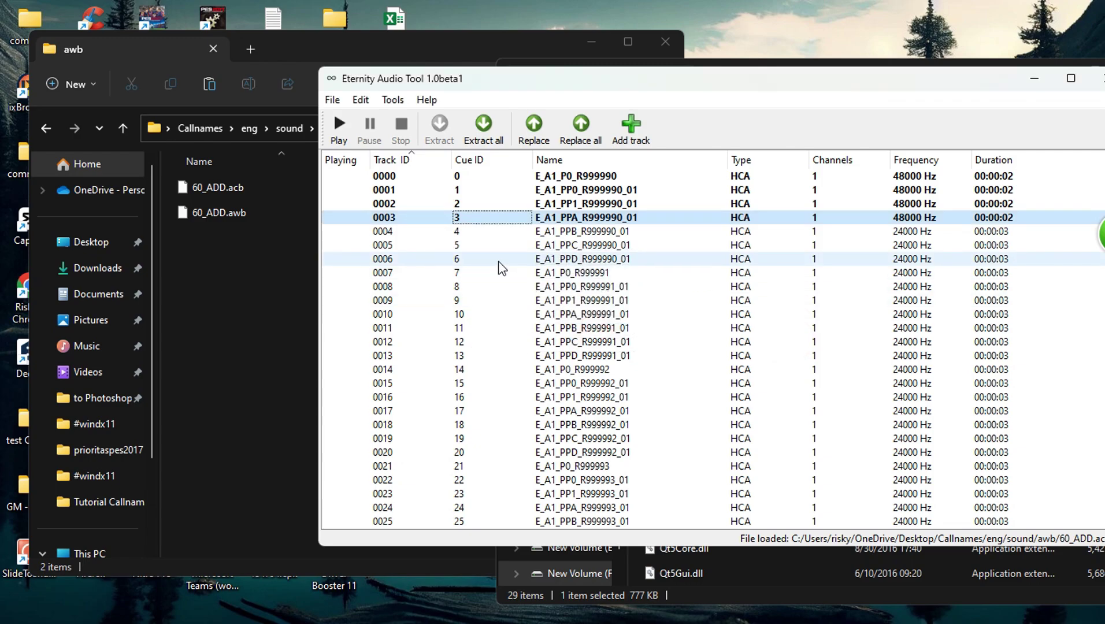
- Replace track 0004, E_A1_PPB_R999990_01, with Sanata.wav, without looping
{"action": "left_click", "coordinate": [492, 232]}
{"action": "left_click", "coordinate": [531, 128]}
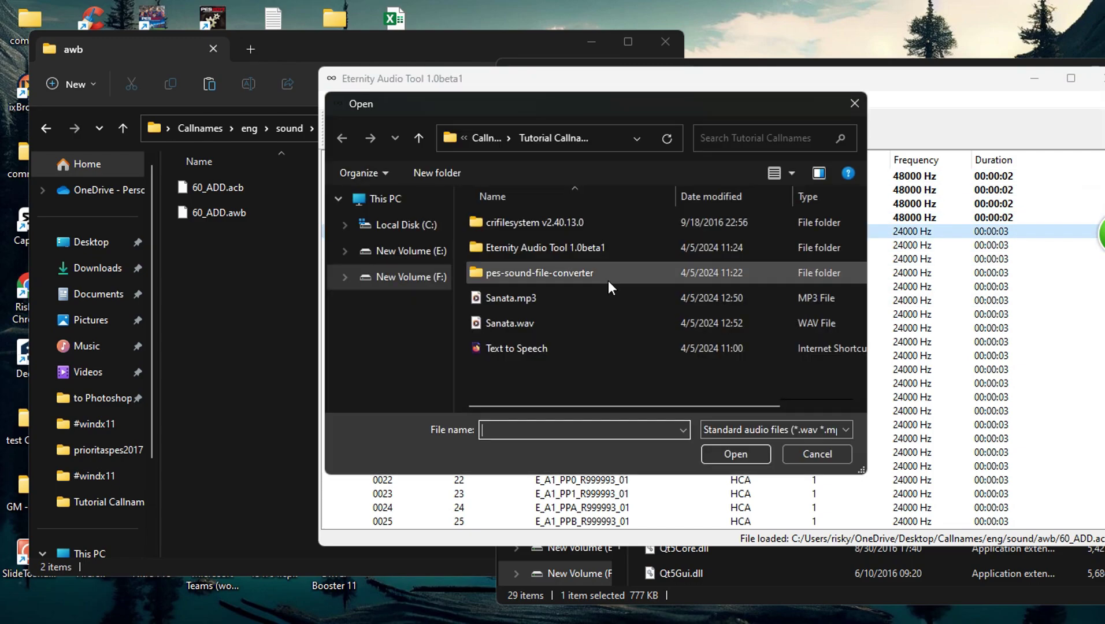
{"action": "left_click", "coordinate": [590, 324]}
{"action": "left_click", "coordinate": [728, 447]}
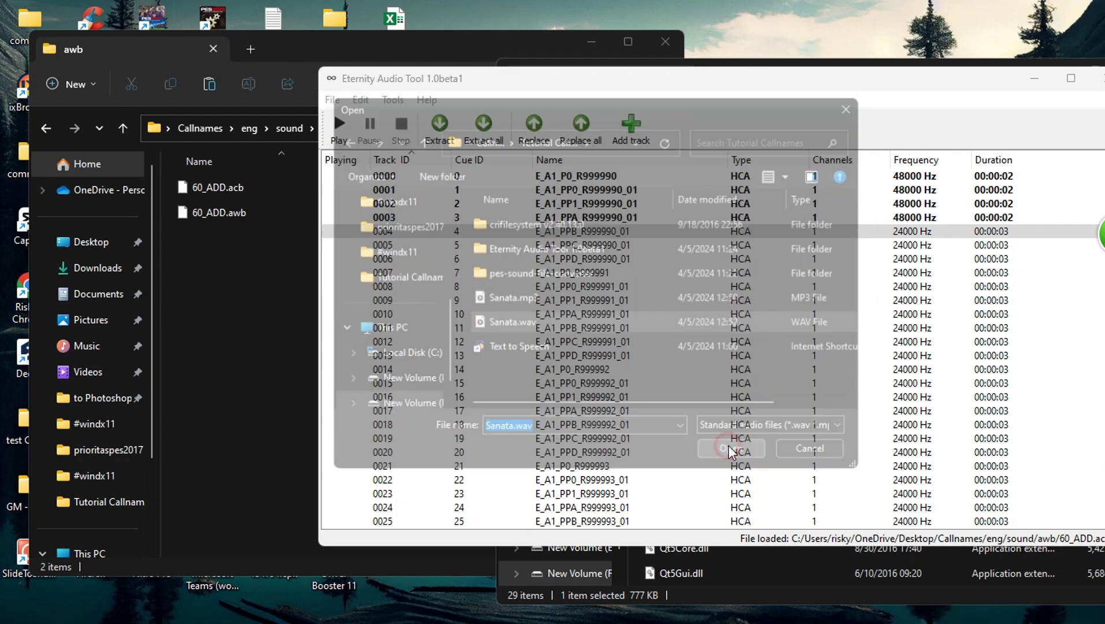
{"action": "left_click", "coordinate": [796, 347]}
{"action": "left_click", "coordinate": [600, 332]}
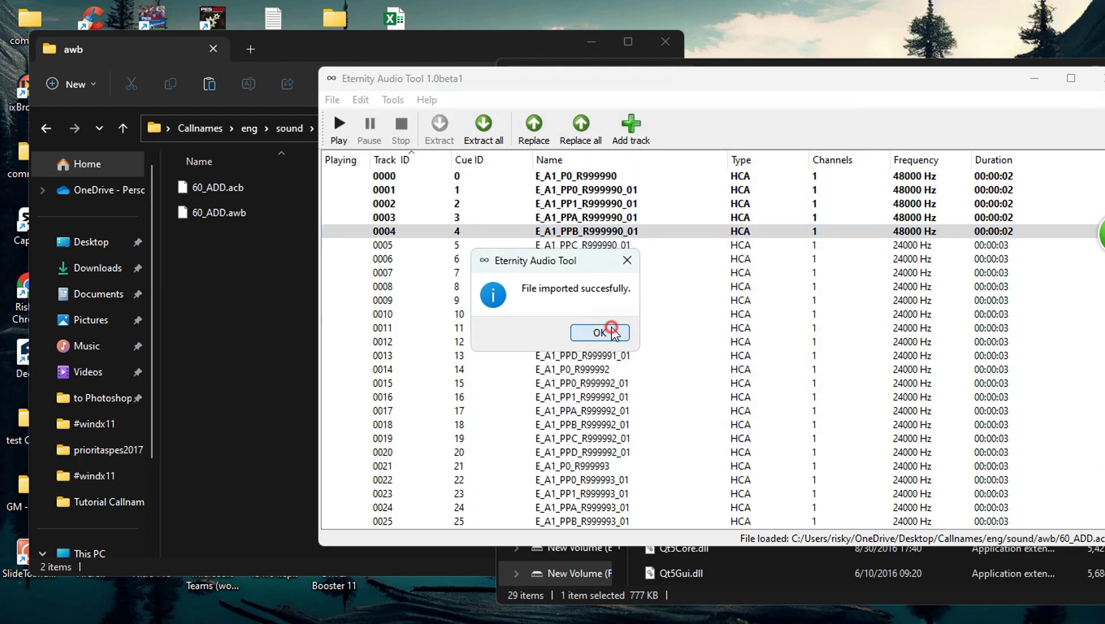
- Replace track 0005, E_A1_PPC_R999990_01, with Sanata.wav, without looping
{"action": "left_click", "coordinate": [500, 245]}
{"action": "left_click", "coordinate": [537, 124]}
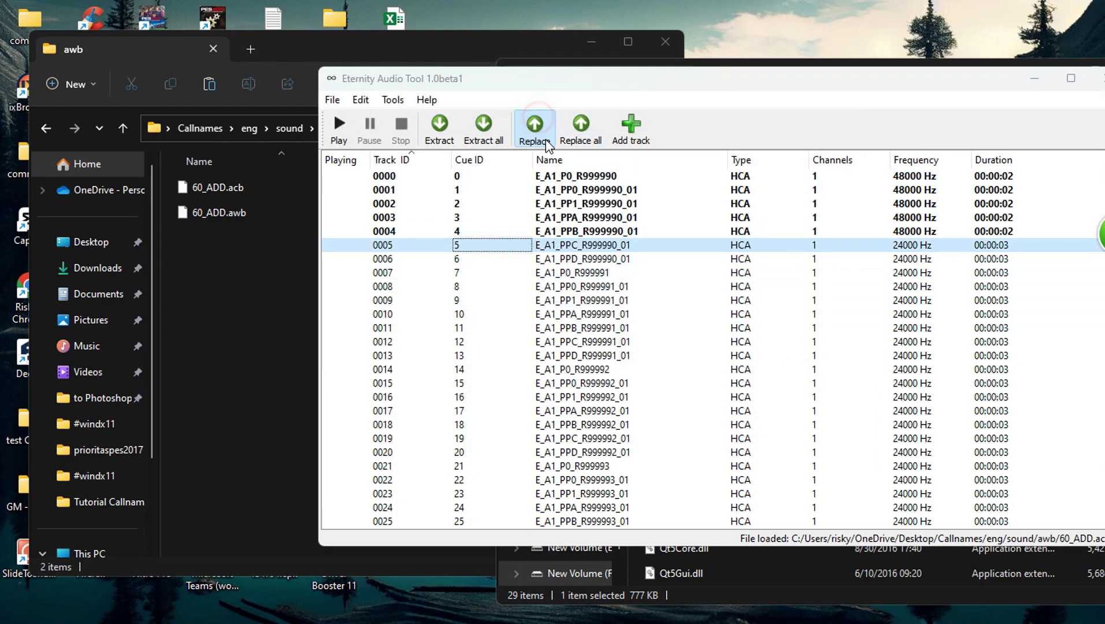
{"action": "left_click", "coordinate": [623, 325]}
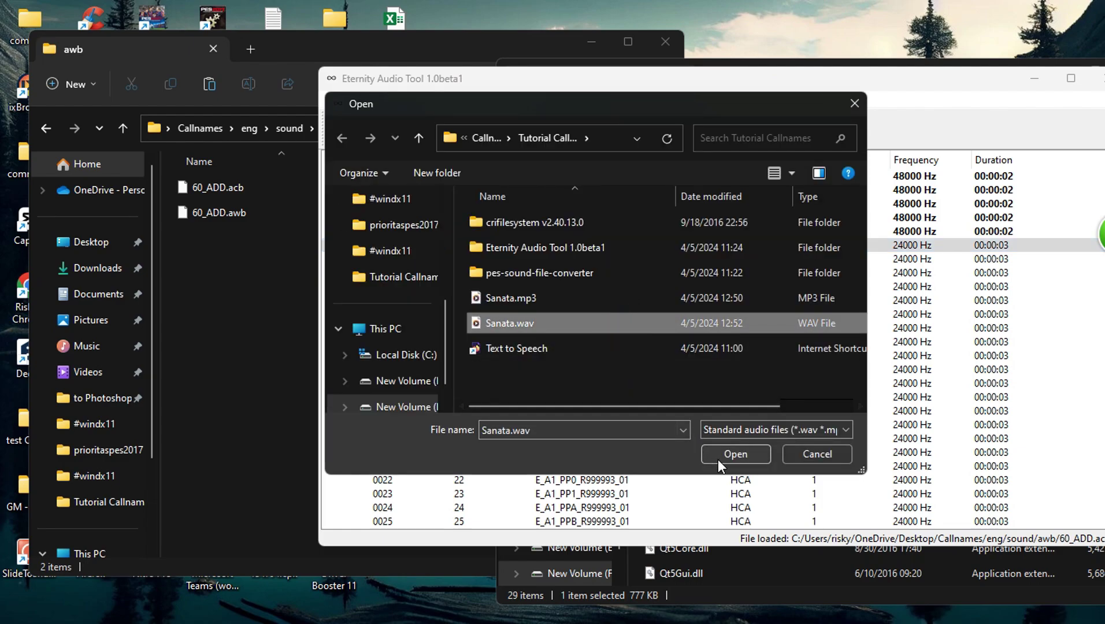
{"action": "left_click", "coordinate": [734, 454]}
{"action": "left_click", "coordinate": [795, 346]}
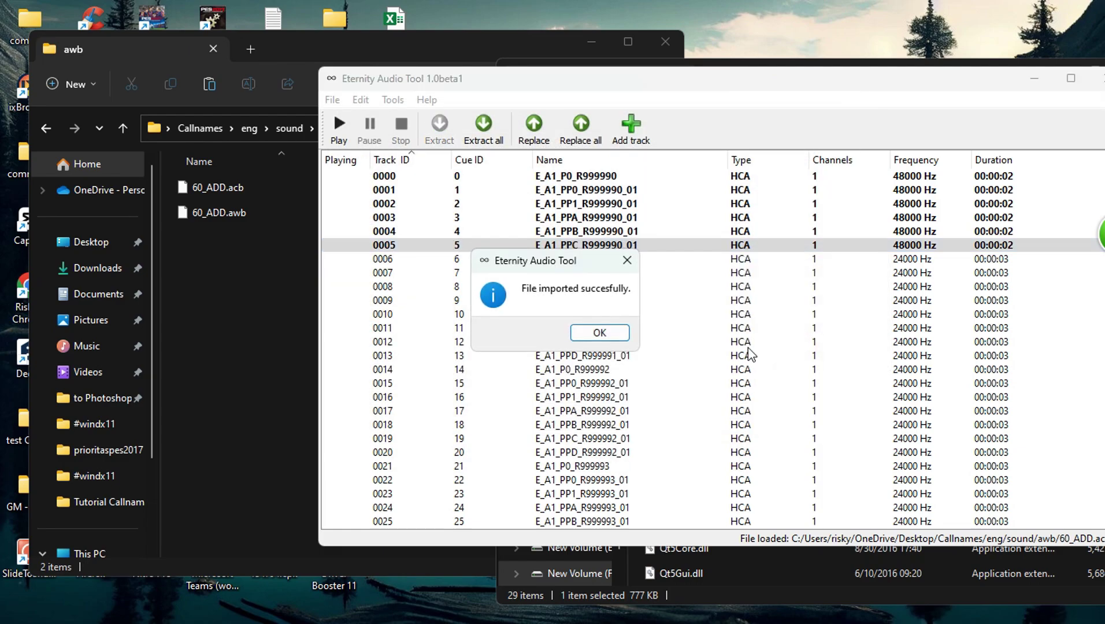
{"action": "left_click", "coordinate": [599, 330]}
- Replace track 0006, E_A1_PPD_R999990_01, with Sanata.wav, without looping
{"action": "left_click", "coordinate": [526, 265]}
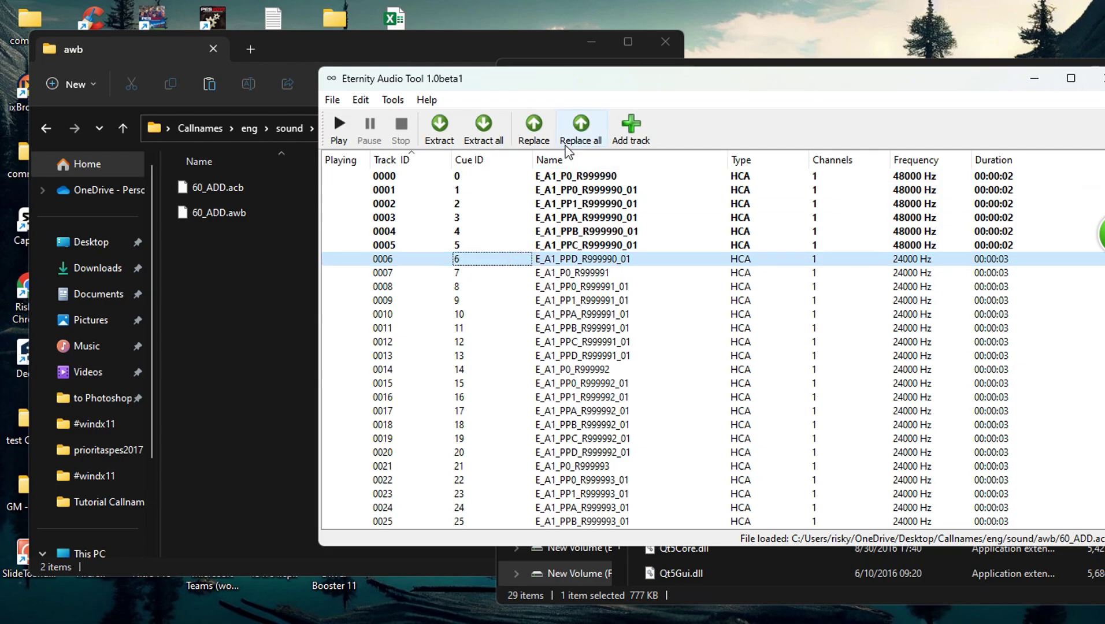
{"action": "left_click", "coordinate": [533, 125]}
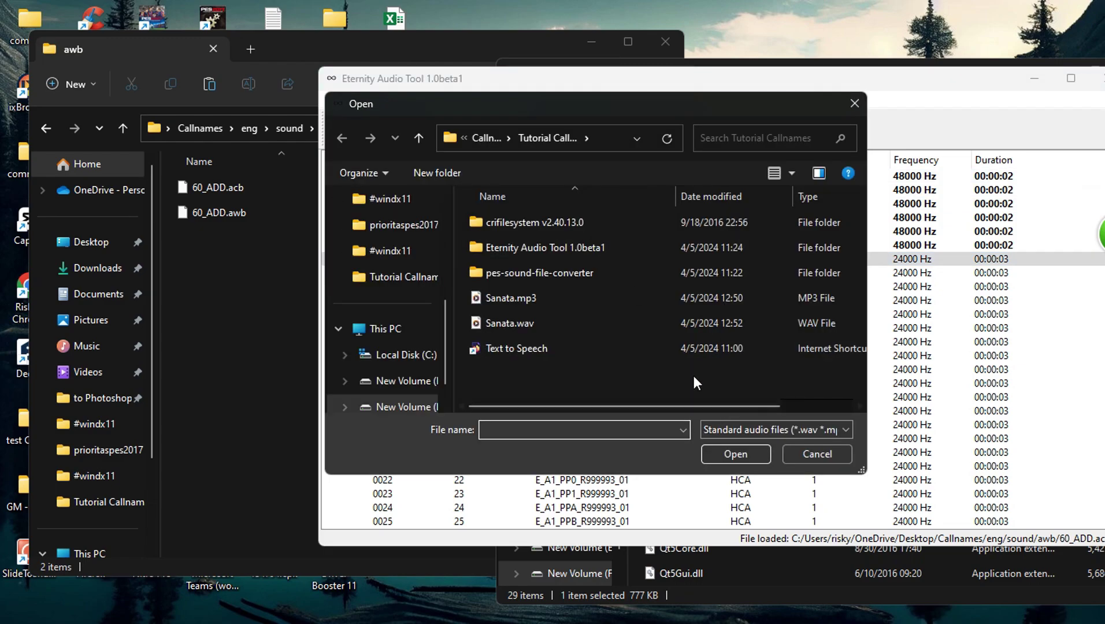
{"action": "left_click_drag", "start_coordinate": [664, 105], "coordinate": [747, 92]}
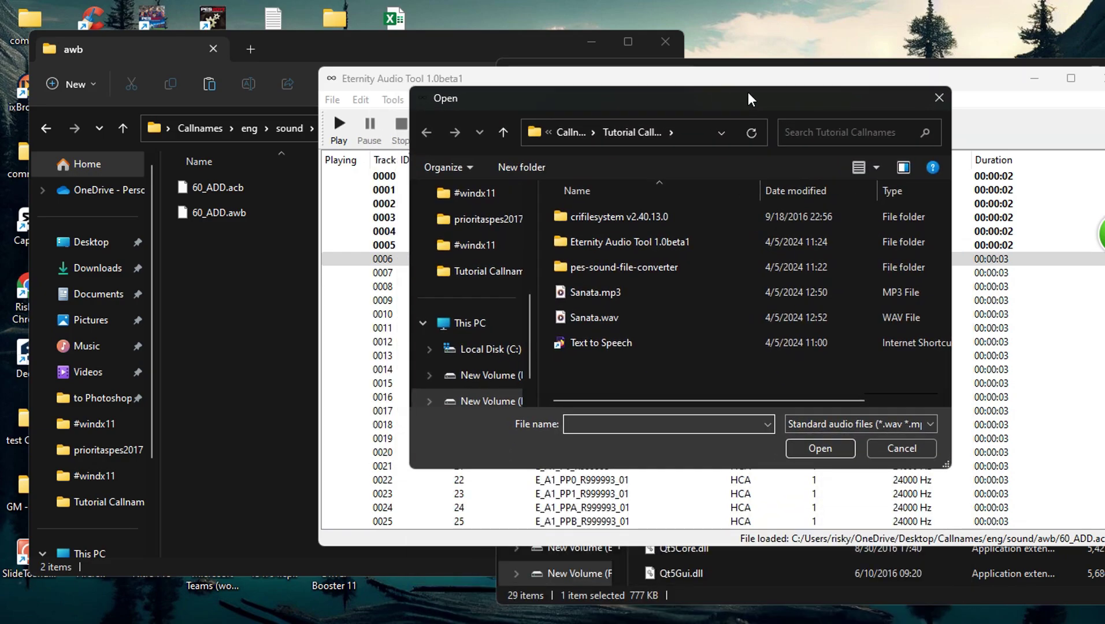
{"action": "left_click", "coordinate": [659, 317]}
{"action": "left_click", "coordinate": [821, 448]}
{"action": "left_click", "coordinate": [795, 347]}
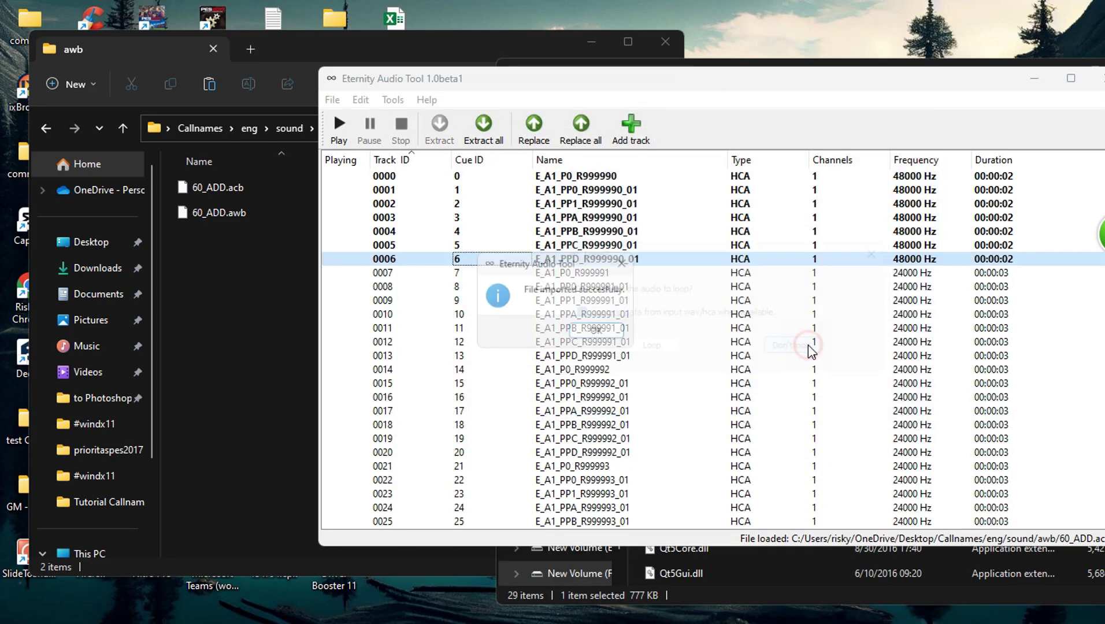
{"action": "left_click", "coordinate": [599, 333]}
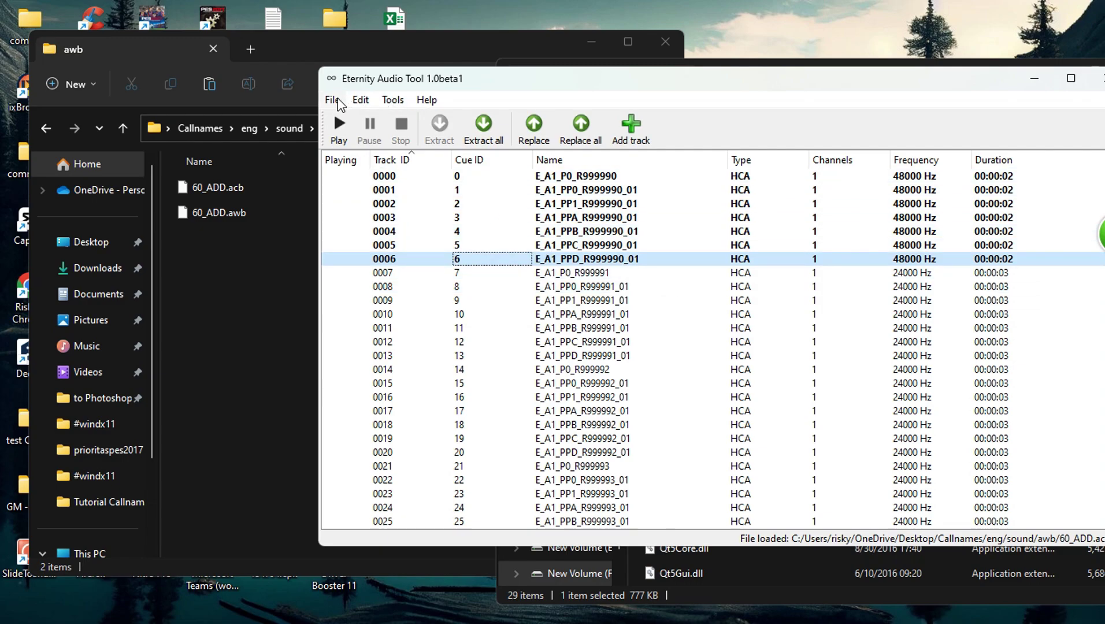
- Save the replaced tracks to the loaded 60_ADD.acb file and dismiss the notice
{"action": "left_click", "coordinate": [333, 100]}
{"action": "left_click", "coordinate": [342, 154]}
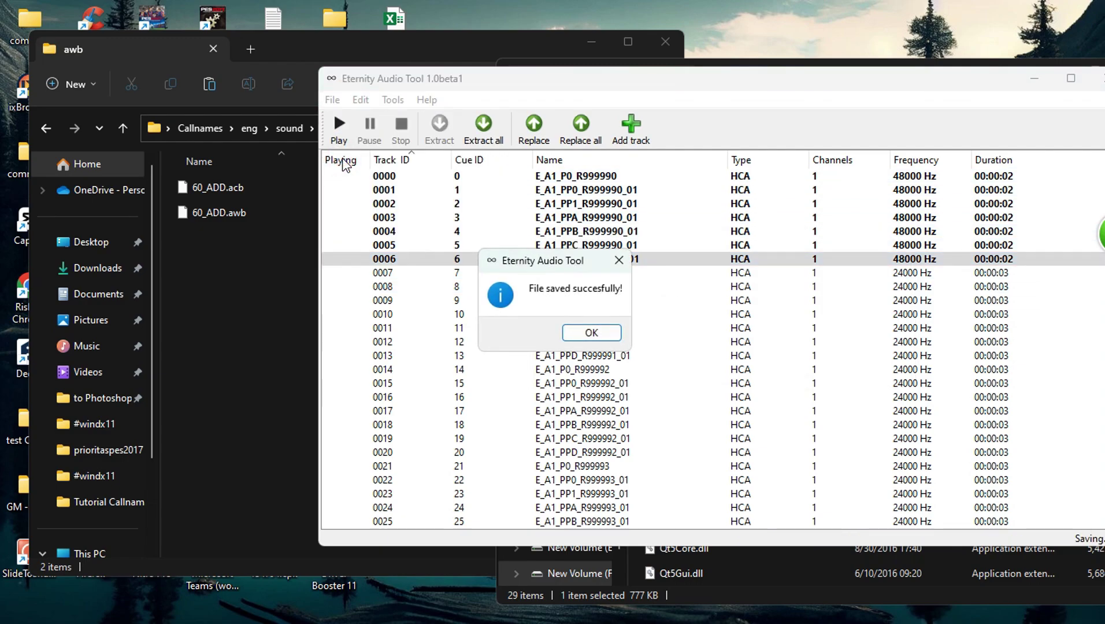
{"action": "left_click", "coordinate": [590, 334]}
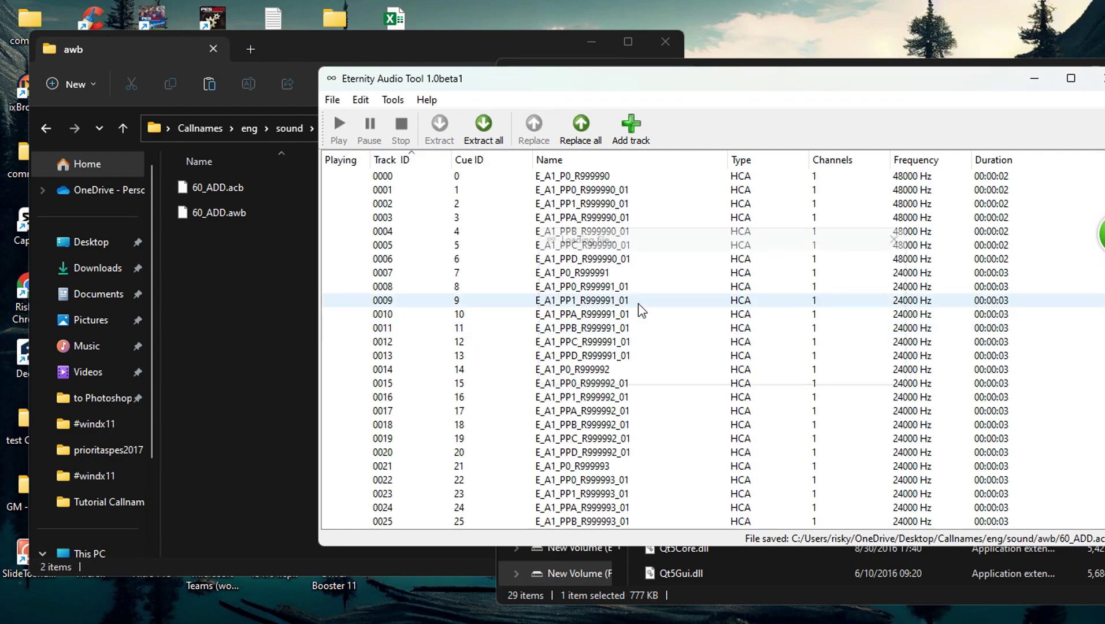
- Play the replaced tracks 0000 and 0001 to check their new audio
{"action": "left_click", "coordinate": [382, 176]}
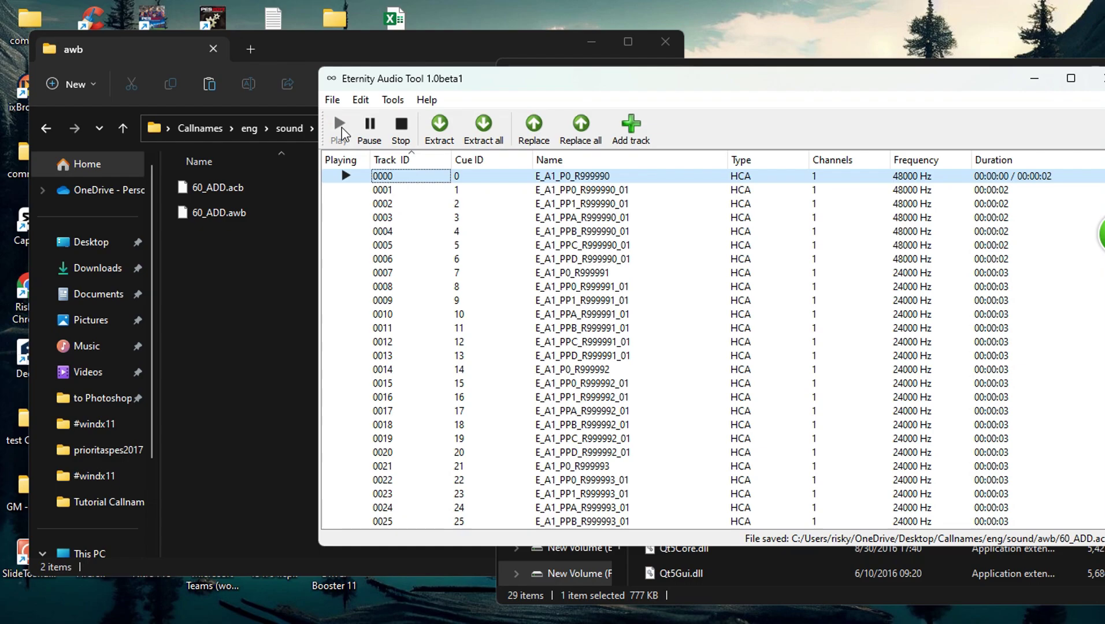
{"action": "left_click", "coordinate": [383, 190]}
{"action": "left_click", "coordinate": [347, 127]}
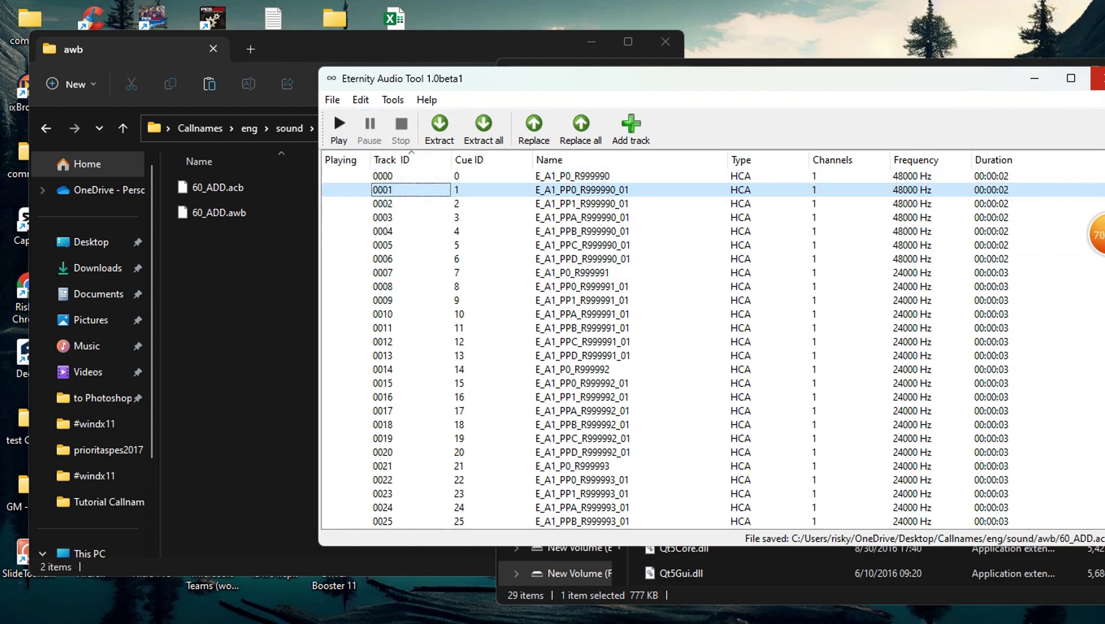
- Close the audio tool and select 60_ADD.acb in the awb folder
{"action": "left_click", "coordinate": [1098, 78]}
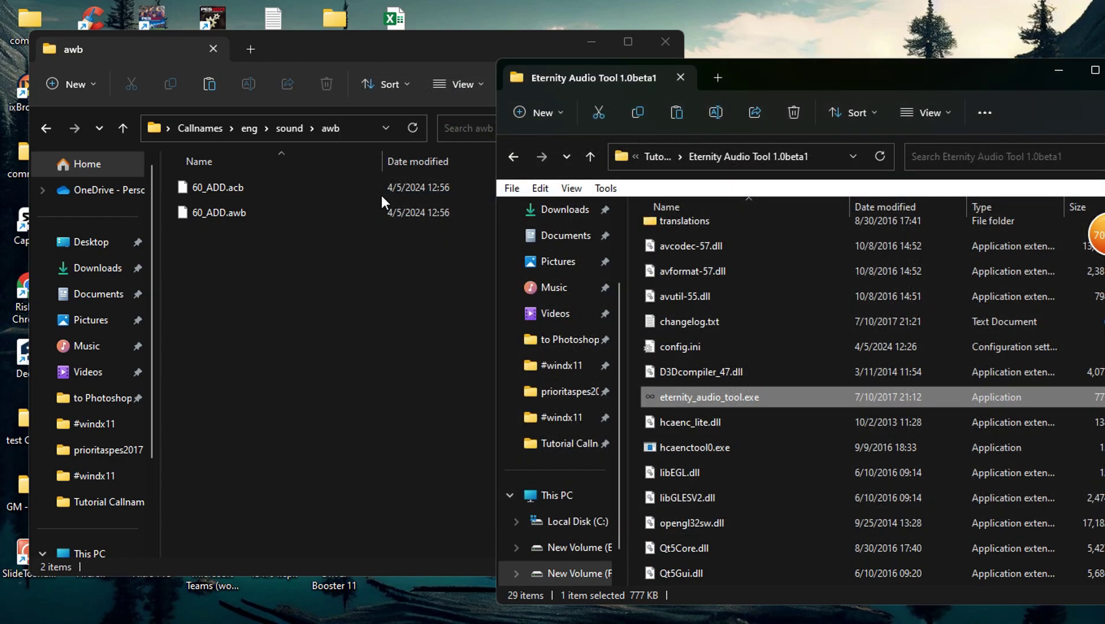
{"action": "left_click", "coordinate": [346, 258]}
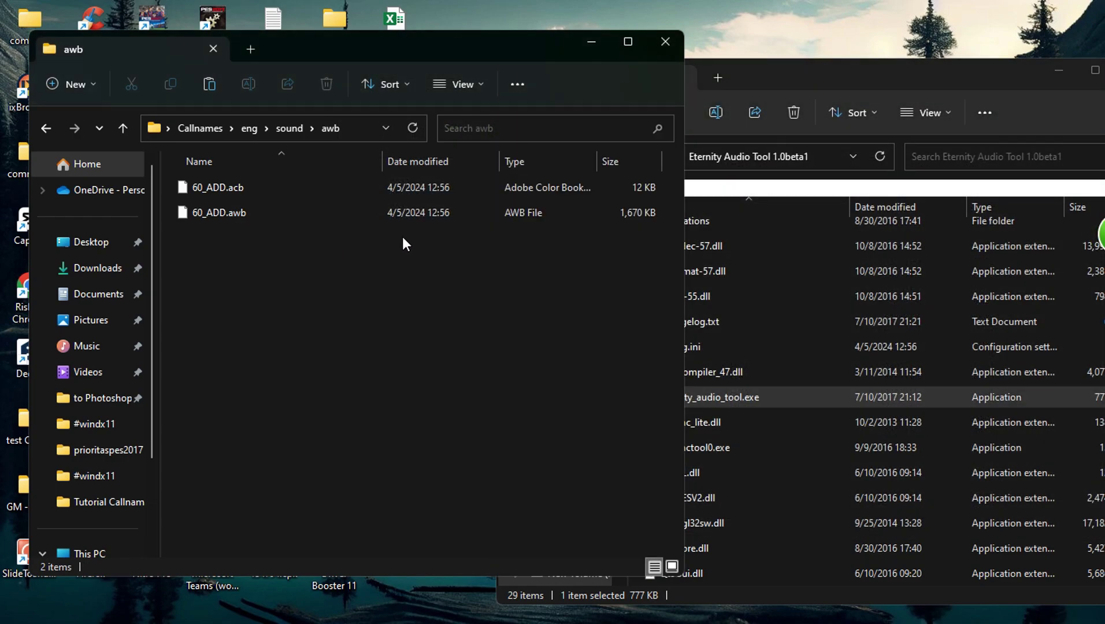
{"action": "left_click", "coordinate": [289, 187]}
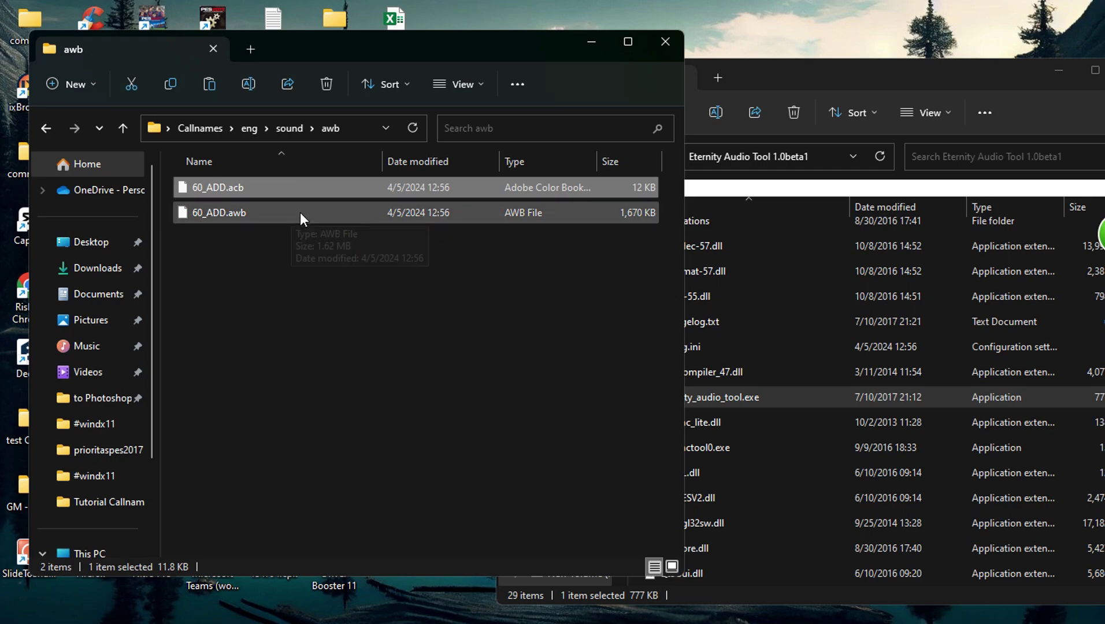
- Move 60_ADD.acb from the eng awb folder into the neighbouring acb folder, replacing the existing file, and close the folder window
{"action": "right_click", "coordinate": [296, 199]}
{"action": "left_click", "coordinate": [264, 186]}
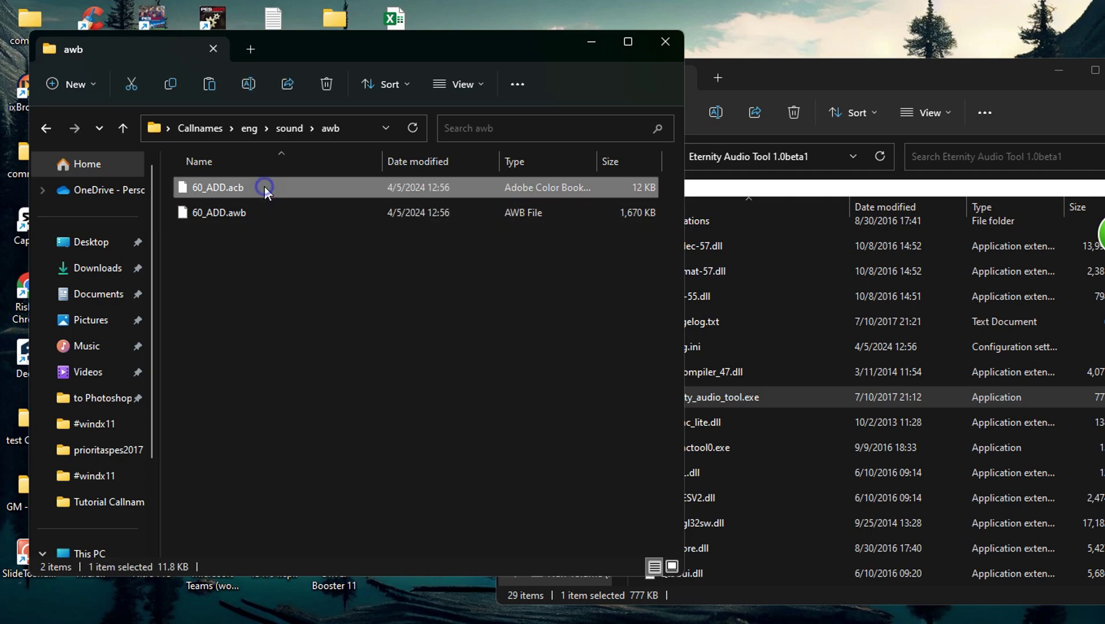
{"action": "right_click", "coordinate": [264, 186]}
{"action": "left_click", "coordinate": [295, 202]}
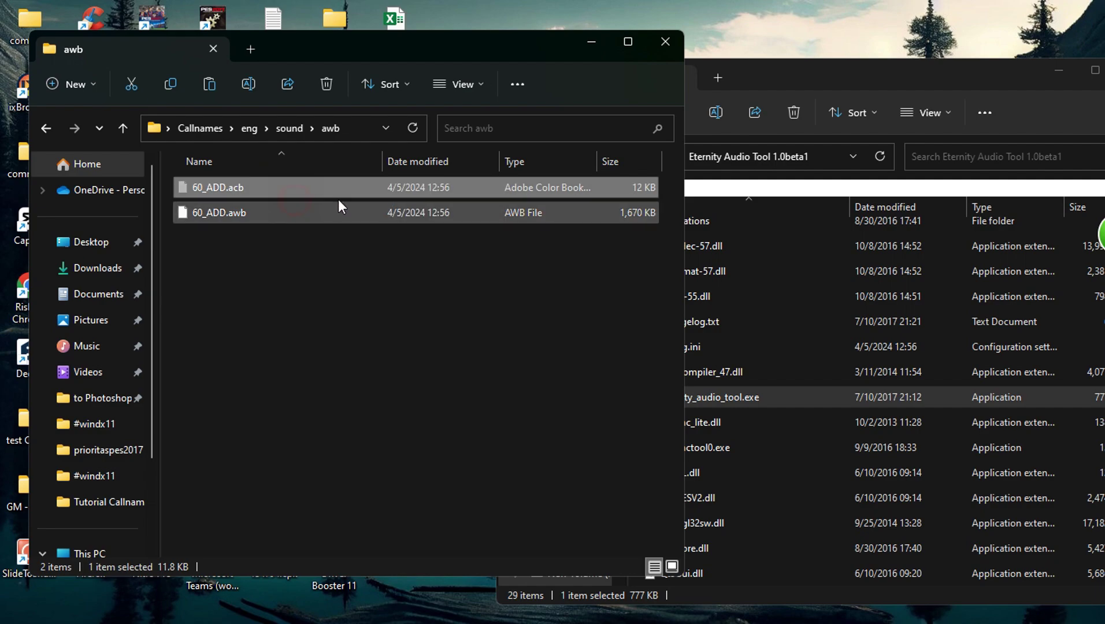
{"action": "left_click", "coordinate": [285, 127]}
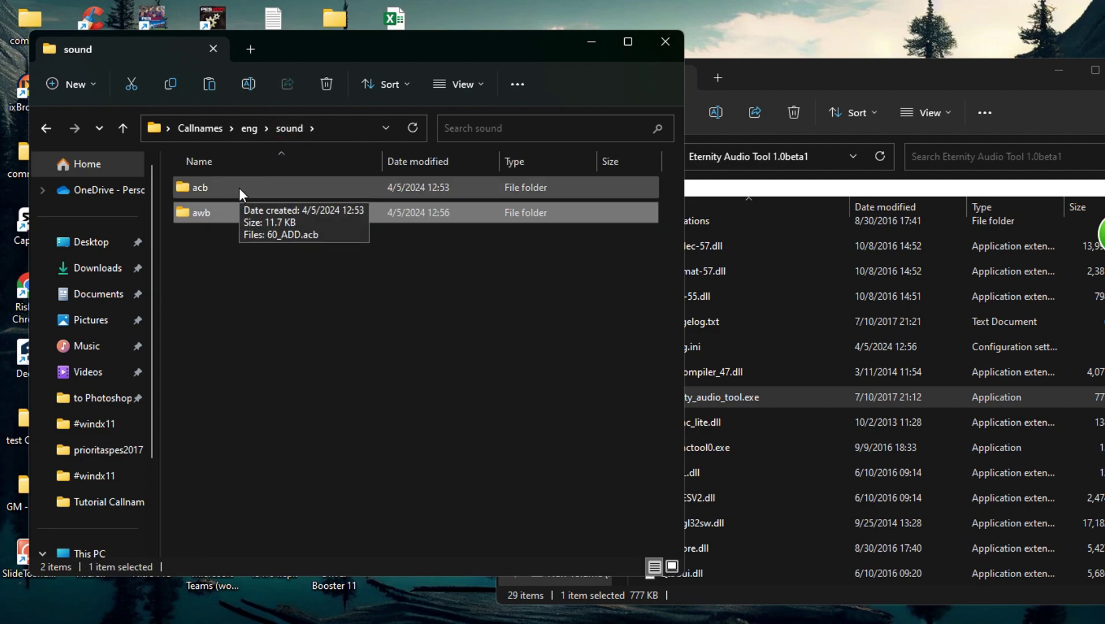
{"action": "double_click", "coordinate": [229, 190]}
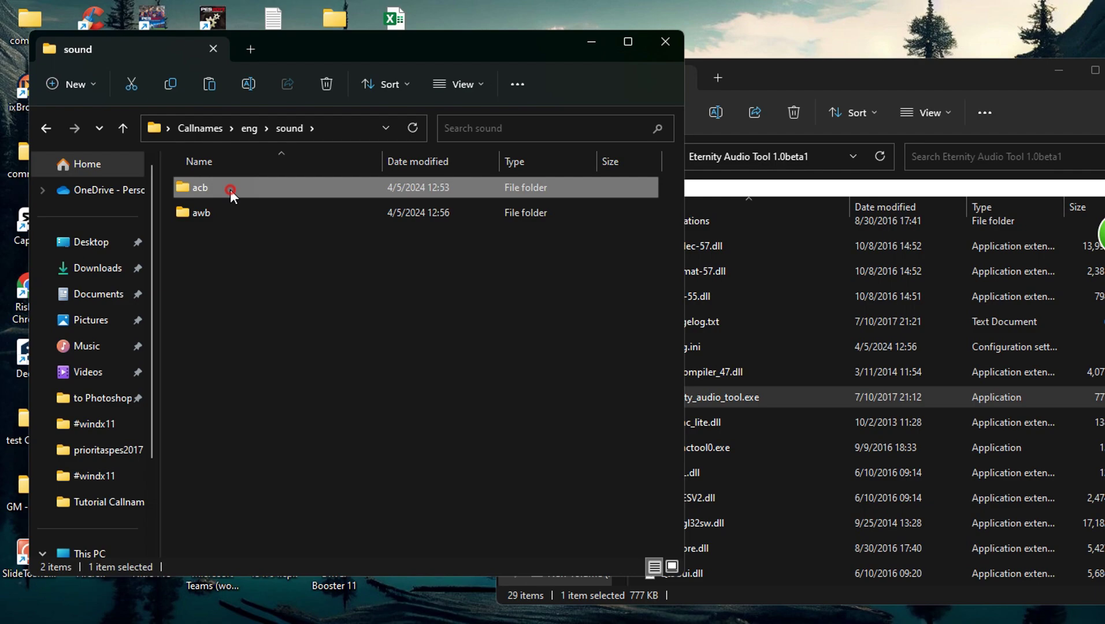
{"action": "right_click", "coordinate": [290, 273]}
{"action": "left_click", "coordinate": [312, 290]}
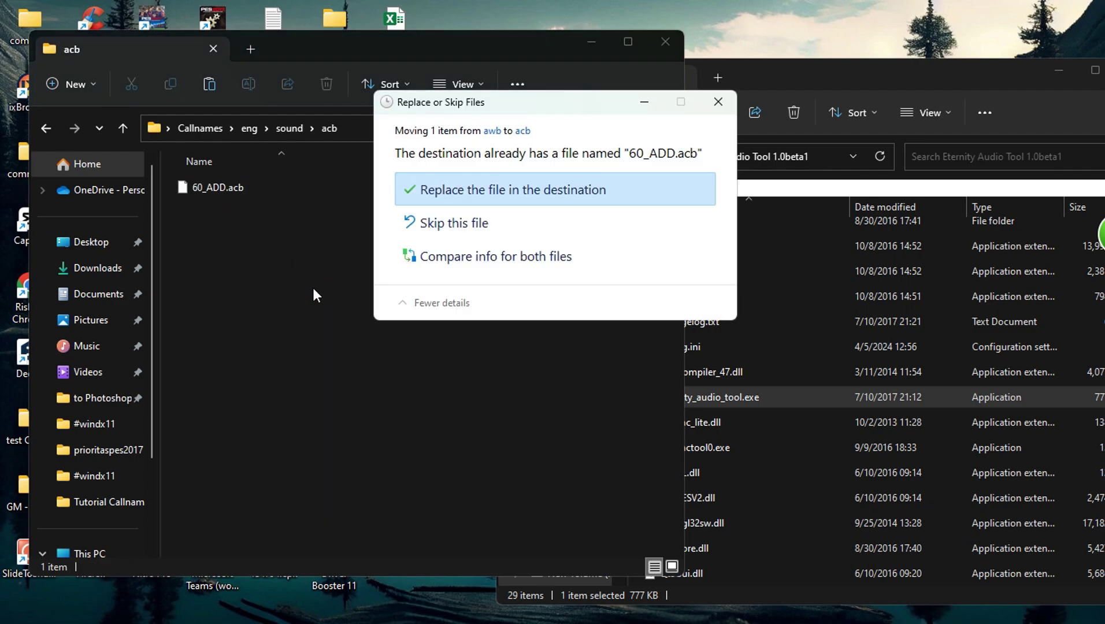
{"action": "left_click", "coordinate": [497, 186]}
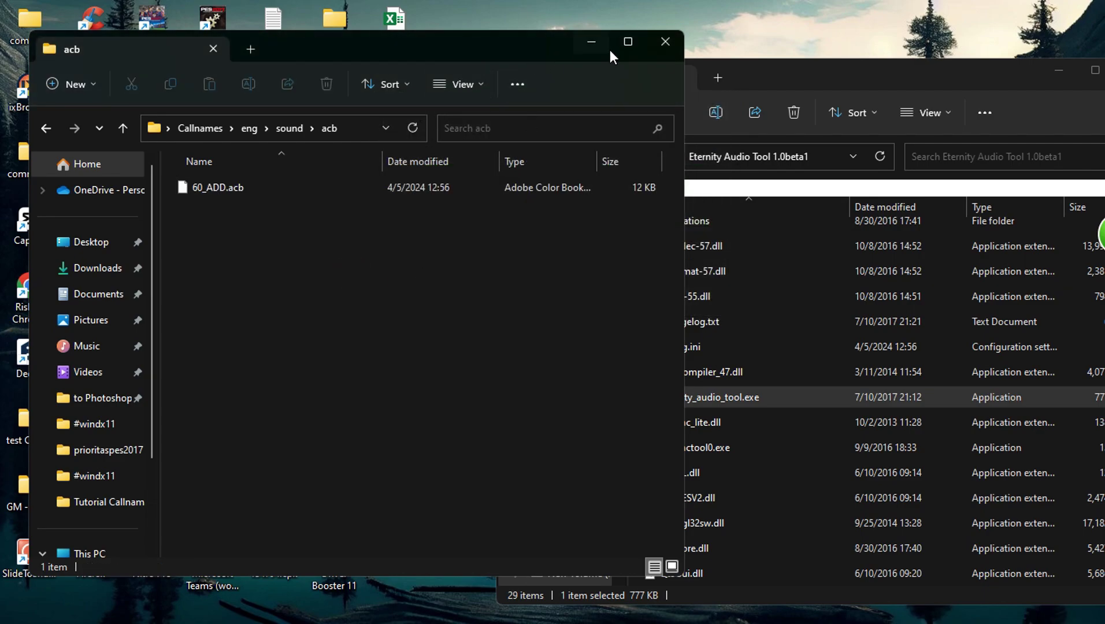
{"action": "left_click", "coordinate": [664, 42]}
- Launch CriPackedFileMaker.exe from the crifilesystem v2.40.13.0 folder inside Tutorial Callnames
{"action": "left_click_drag", "start_coordinate": [779, 78], "coordinate": [766, 53]}
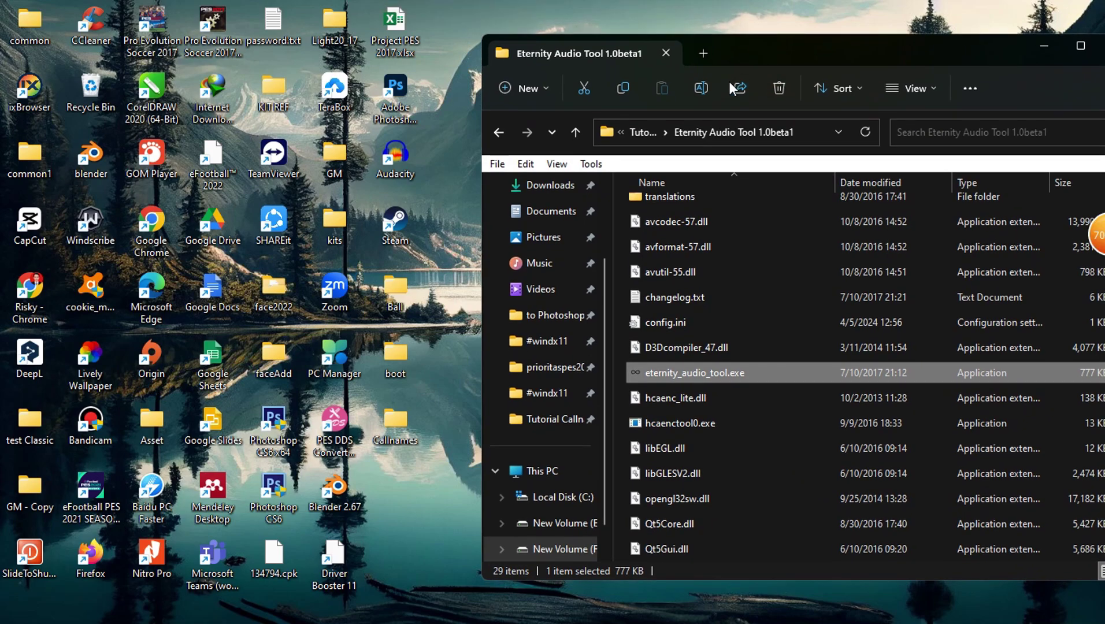
{"action": "left_click", "coordinate": [642, 132]}
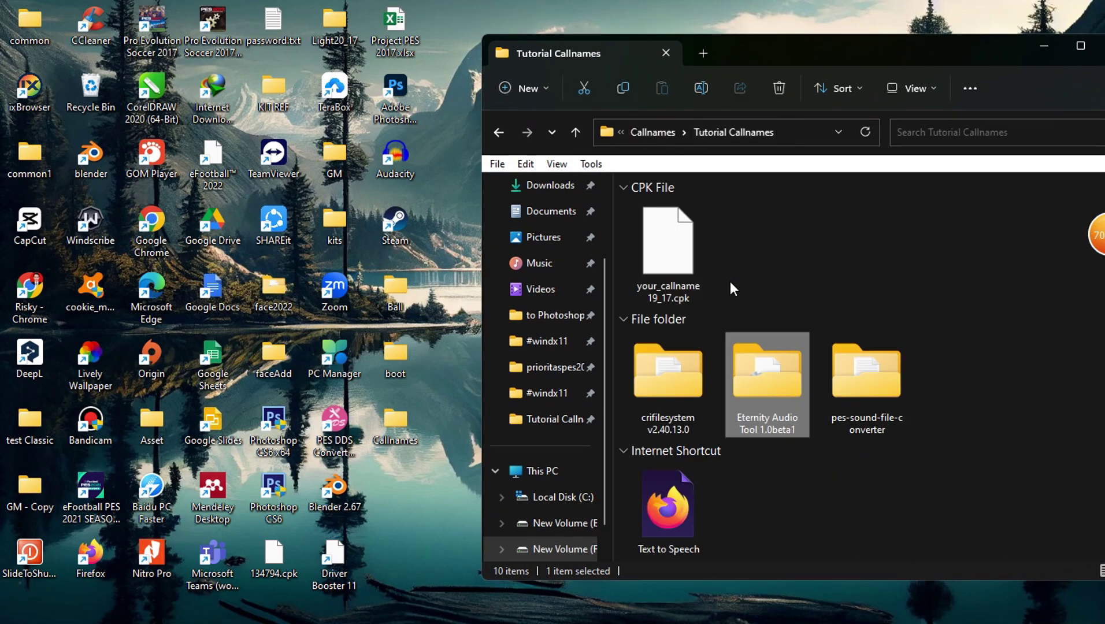
{"action": "double_click", "coordinate": [669, 370]}
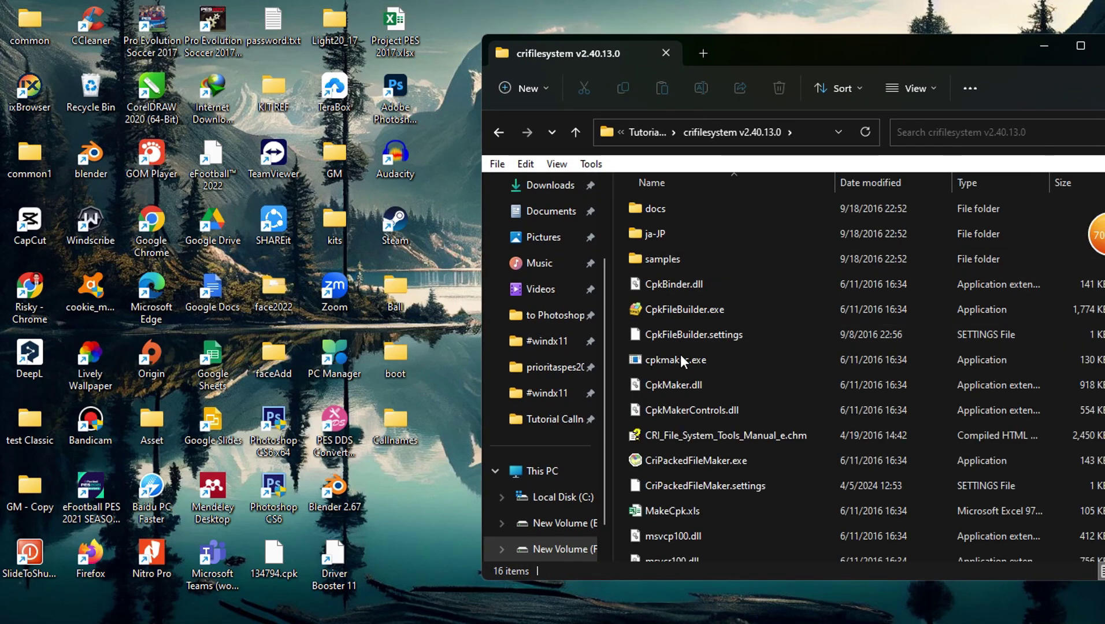
{"action": "double_click", "coordinate": [672, 461]}
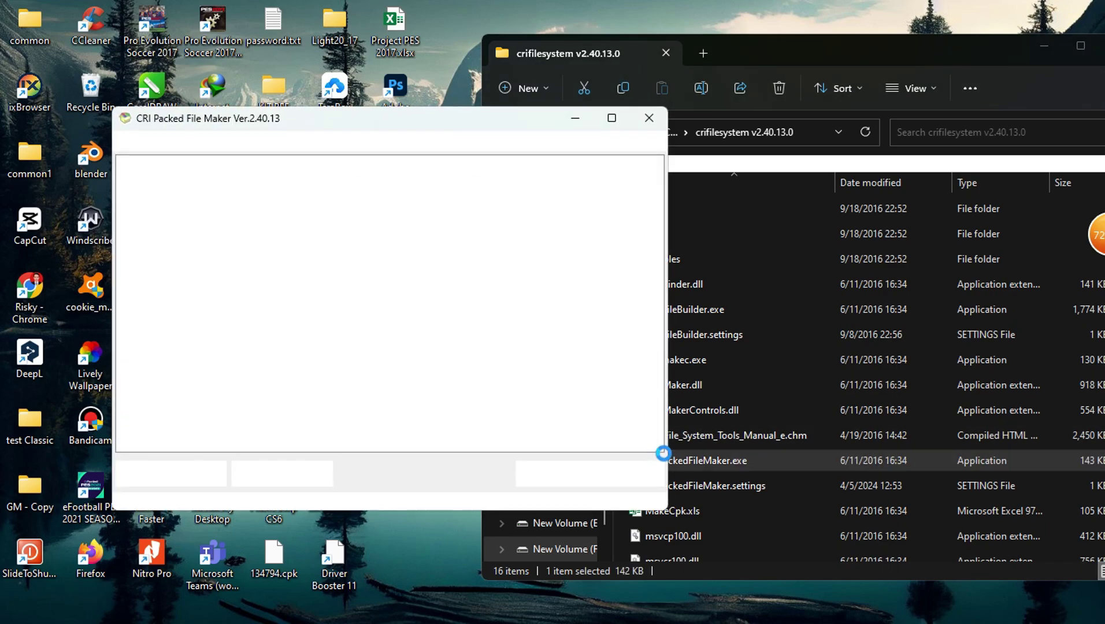
- Pack the desktop Callnames folder into Callnames.cpk on the desktop with the default build settings, and close the packer
{"action": "left_click_drag", "start_coordinate": [411, 120], "coordinate": [761, 119]}
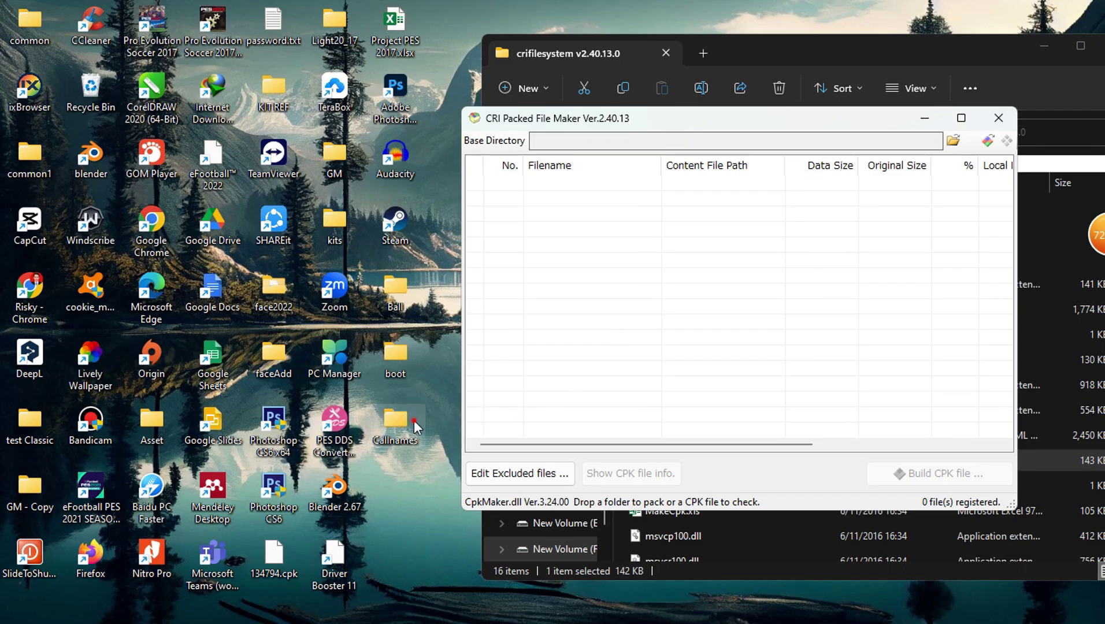
{"action": "left_click_drag", "start_coordinate": [399, 430], "coordinate": [669, 289]}
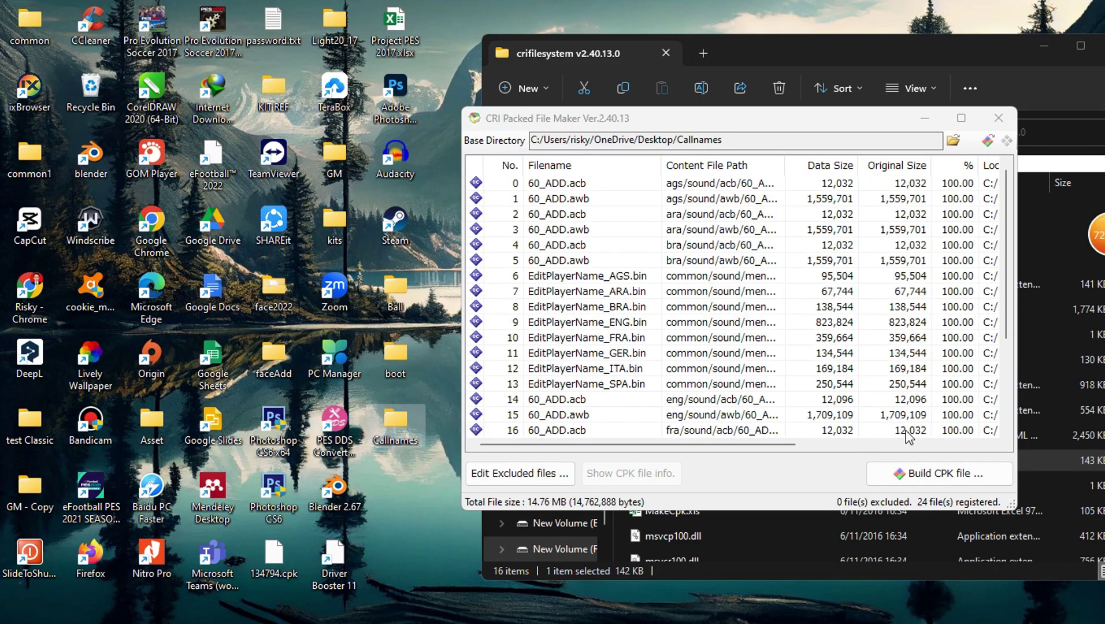
{"action": "left_click", "coordinate": [930, 473]}
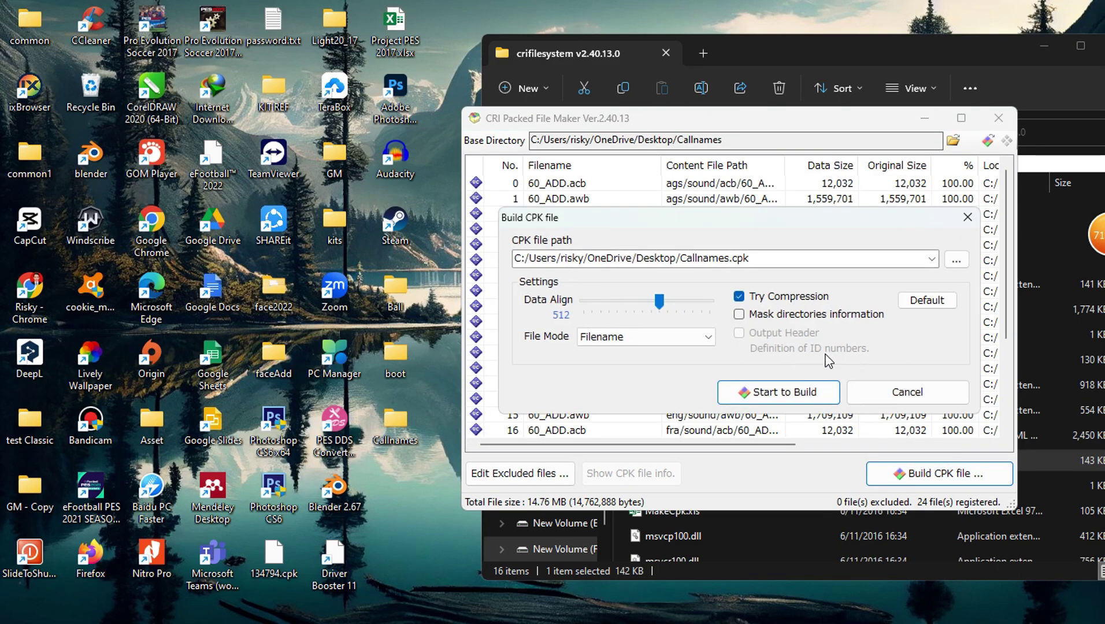
{"action": "left_click", "coordinate": [781, 388]}
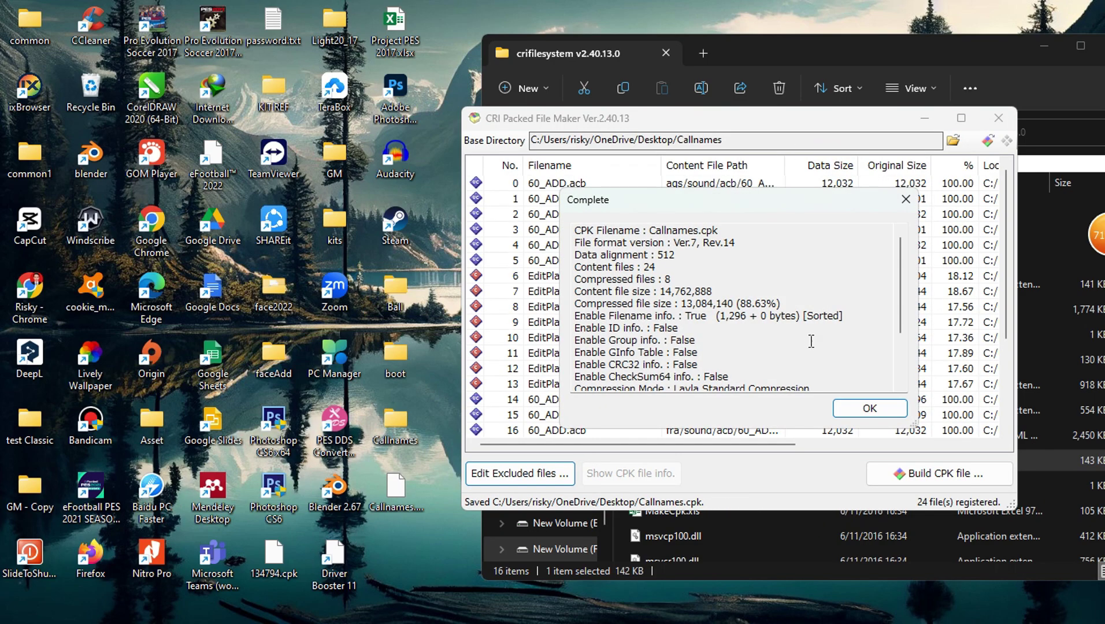
{"action": "left_click", "coordinate": [869, 408]}
{"action": "left_click", "coordinate": [998, 118]}
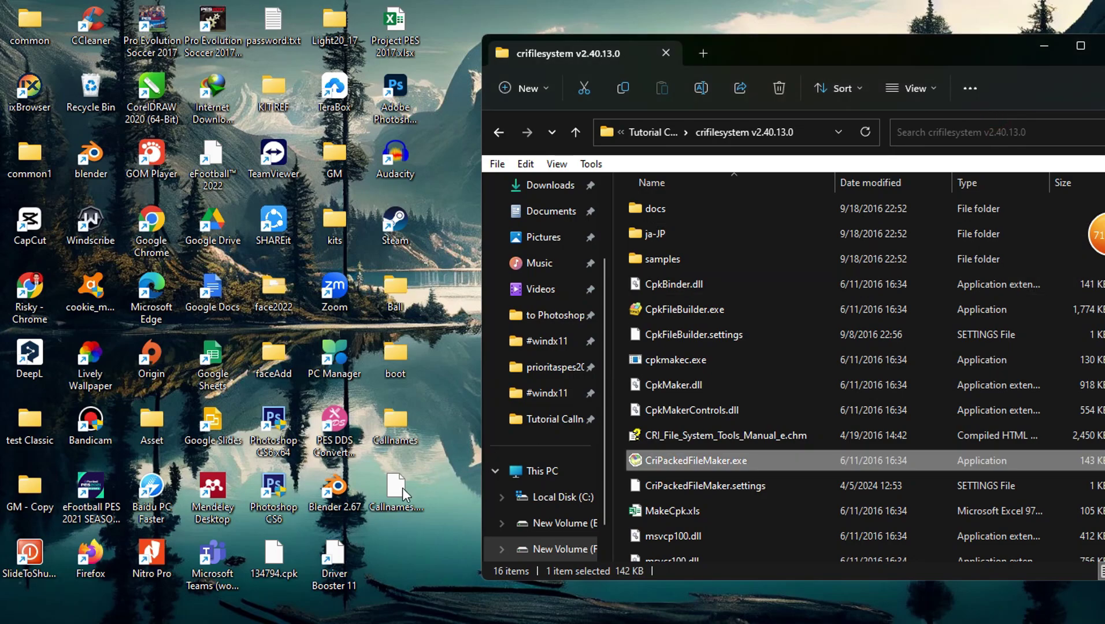
- Open the download folder in the install location of the Pro Evolution Soccer 2017 desktop shortcut
{"action": "left_click", "coordinate": [164, 45]}
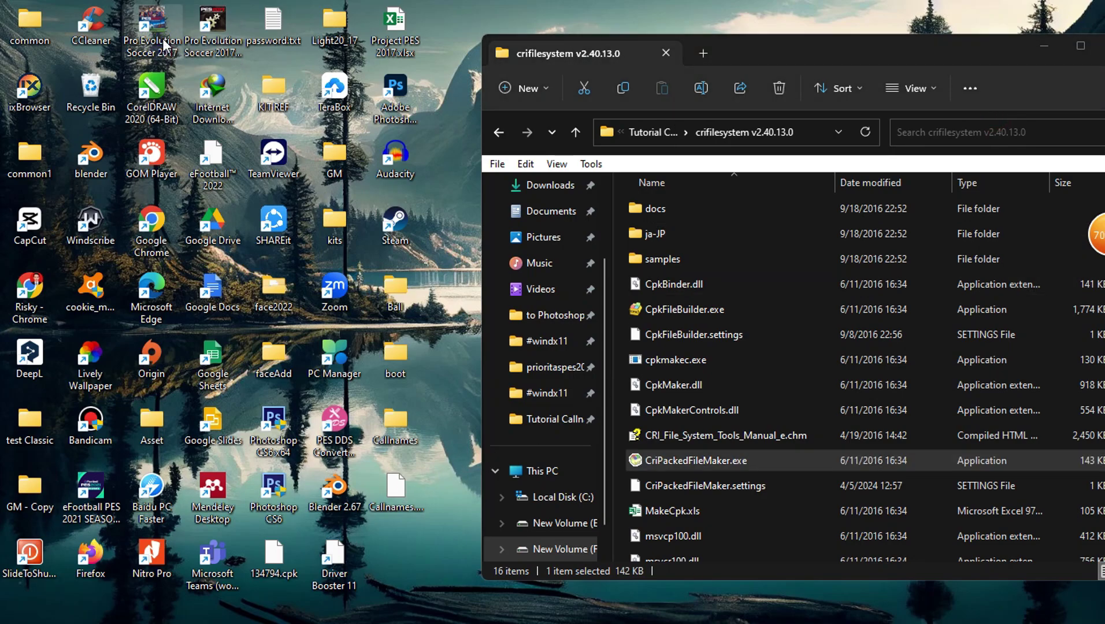
{"action": "right_click", "coordinate": [165, 45]}
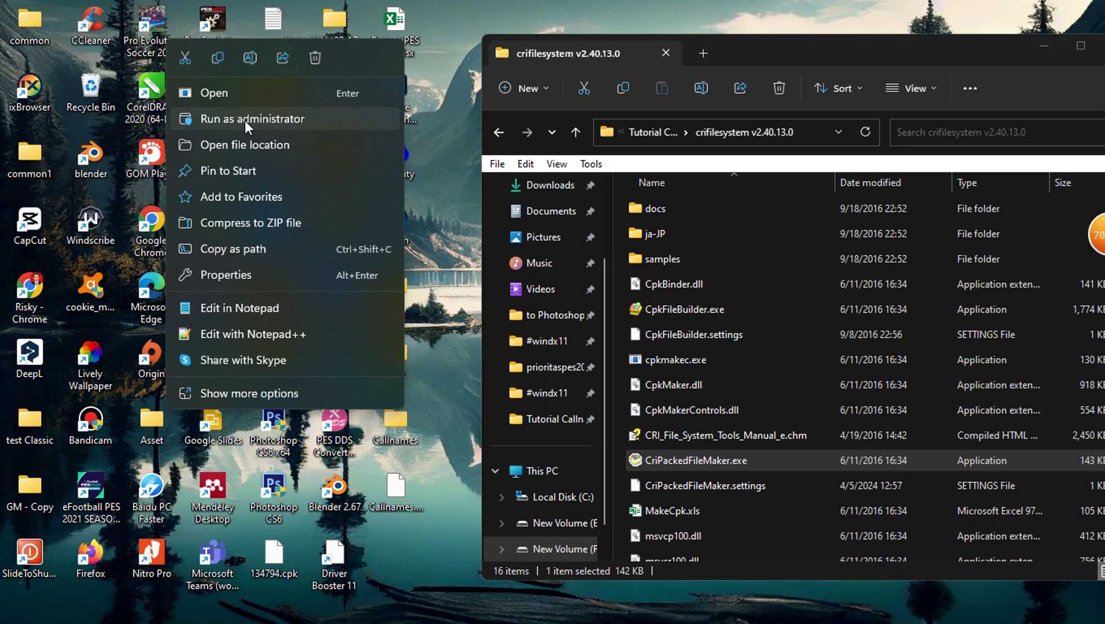
{"action": "left_click", "coordinate": [246, 144]}
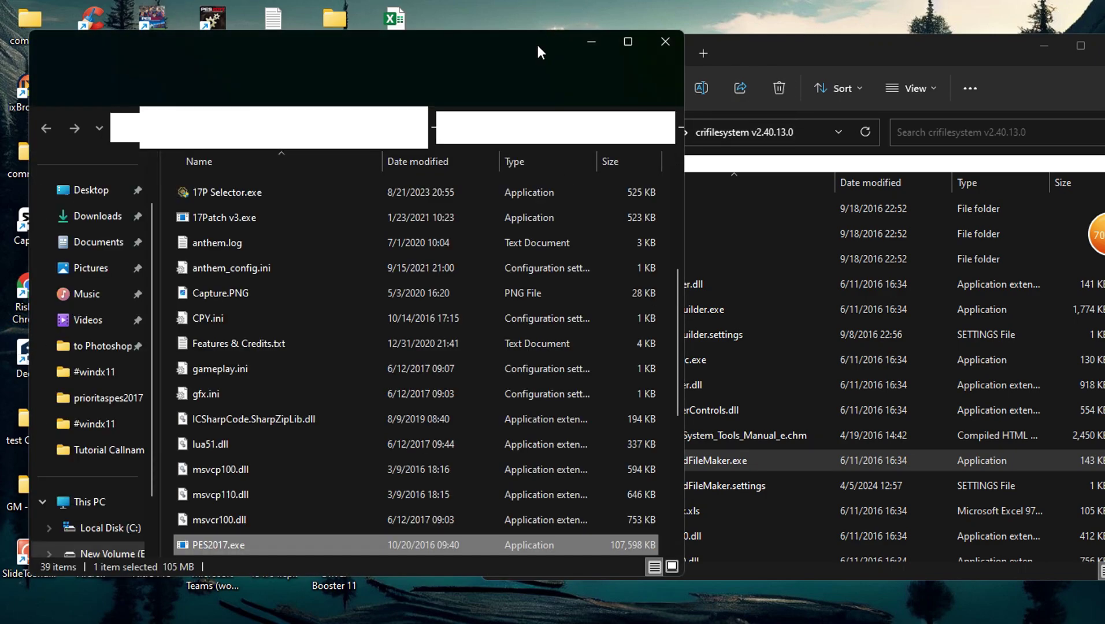
{"action": "left_click_drag", "start_coordinate": [537, 42], "coordinate": [786, 64]}
{"action": "scroll", "coordinate": [626, 337], "scroll_direction": "up", "scroll_amount": 4}
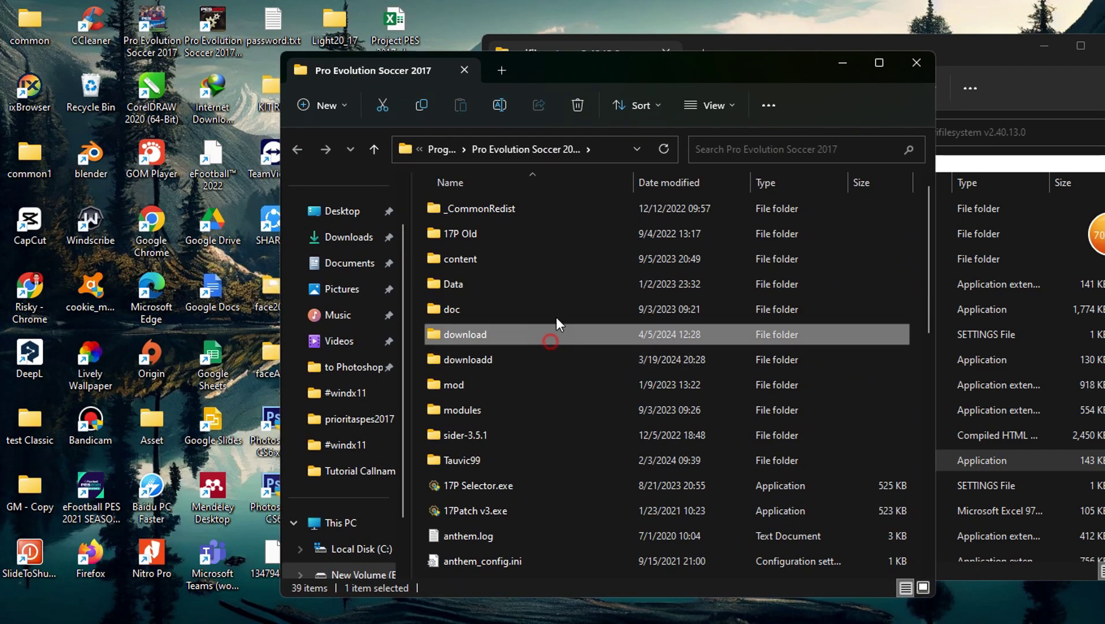
{"action": "double_click", "coordinate": [554, 335]}
- Move Callnames.cpk from the desktop into the game's download folder, replacing the existing file, and close the folder window
{"action": "left_click_drag", "start_coordinate": [626, 74], "coordinate": [848, 42]}
{"action": "left_click_drag", "start_coordinate": [397, 509], "coordinate": [785, 405]}
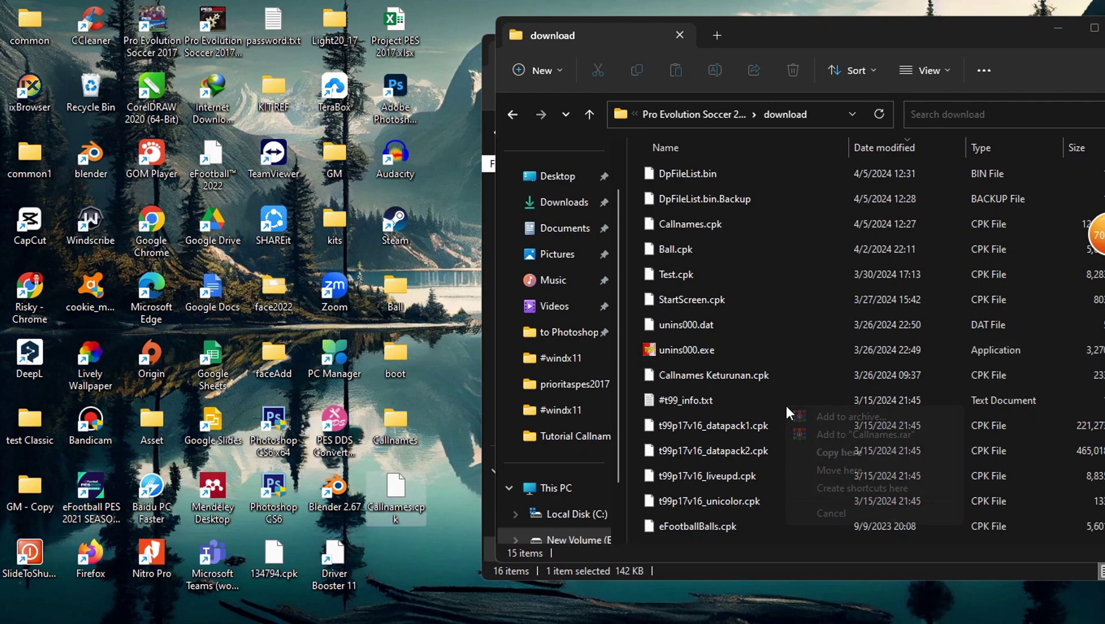
{"action": "left_click", "coordinate": [847, 465]}
{"action": "left_click", "coordinate": [587, 194]}
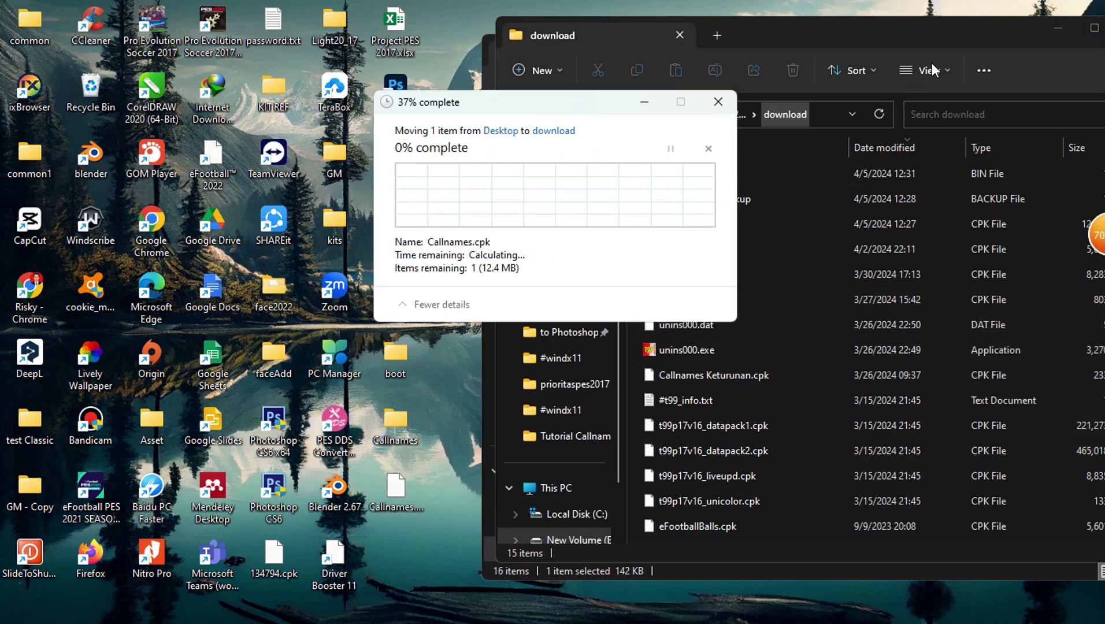
{"action": "left_click_drag", "start_coordinate": [638, 56], "coordinate": [265, 82]}
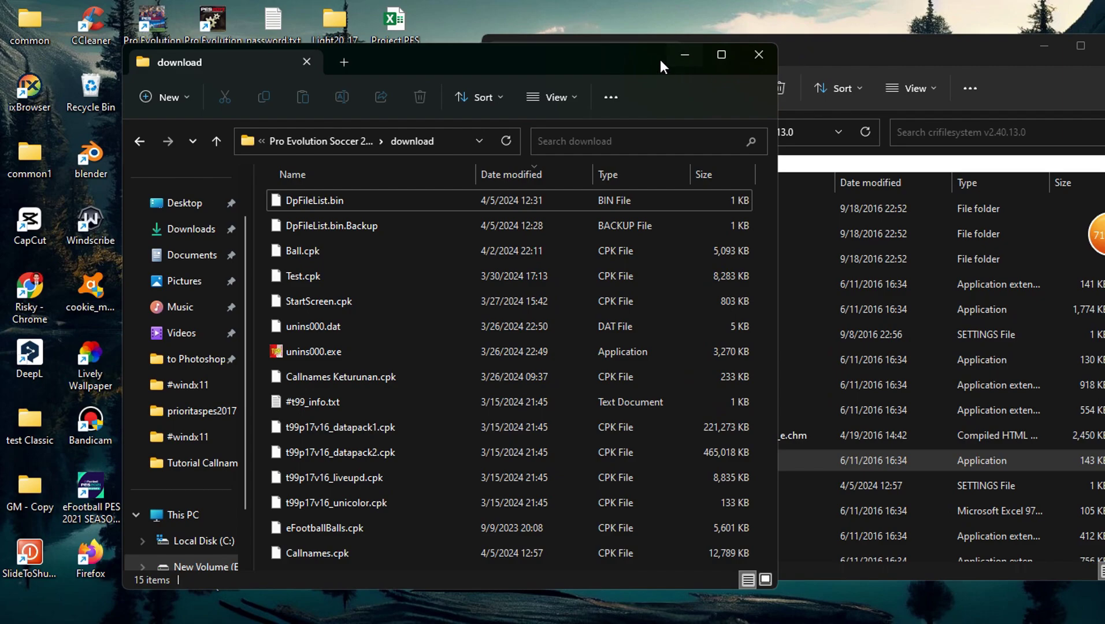
{"action": "left_click", "coordinate": [759, 54]}
- Include Callnames.cpk in PES2017 DpFileList Generator 1.5, generate DpFileList.bin, and close the generator
{"action": "left_click_drag", "start_coordinate": [916, 42], "coordinate": [491, 54]}
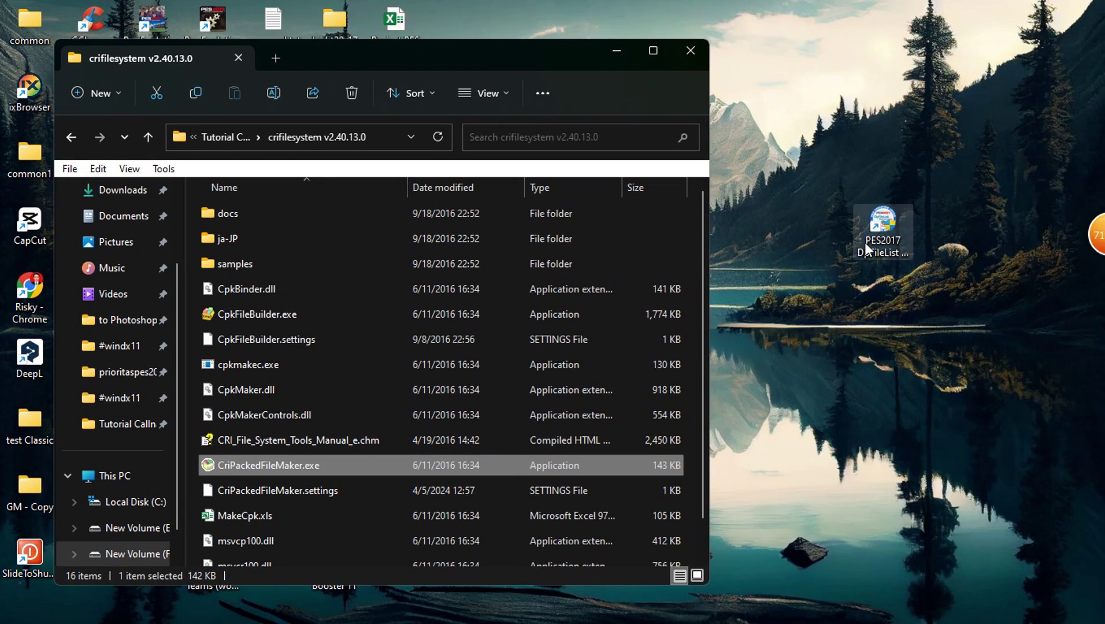
{"action": "left_click", "coordinate": [886, 230]}
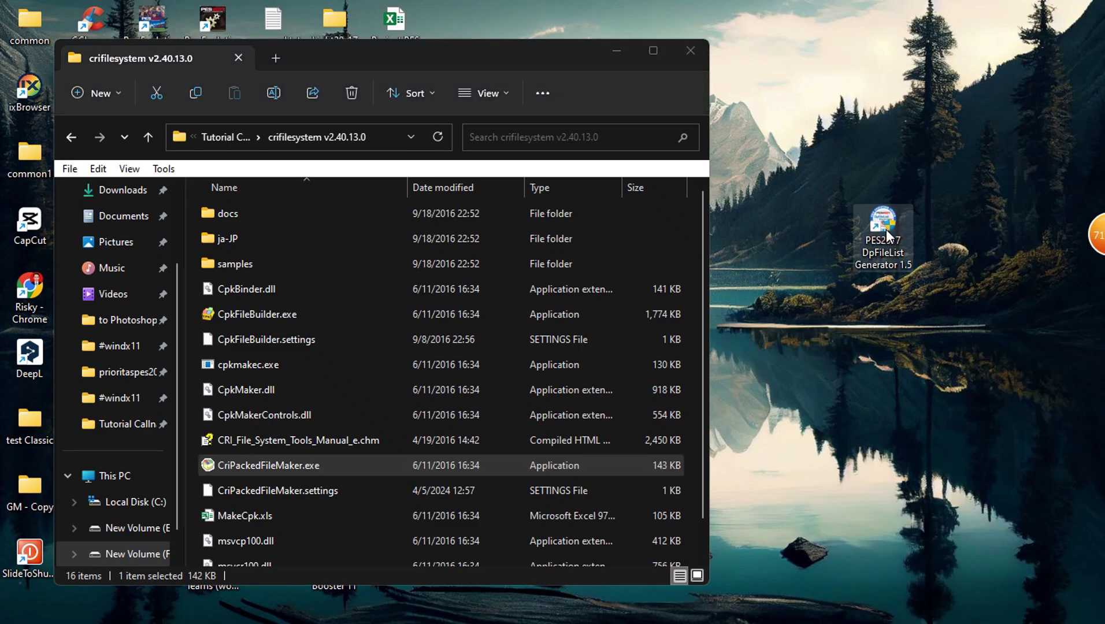
{"action": "double_click", "coordinate": [886, 229]}
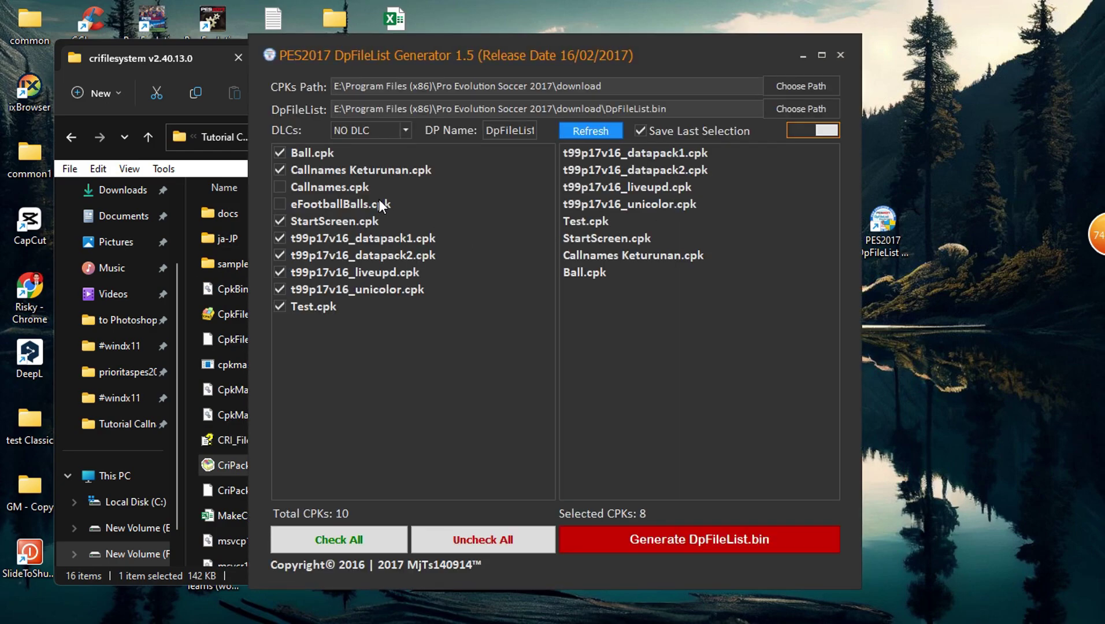
{"action": "left_click", "coordinate": [305, 187]}
{"action": "left_click", "coordinate": [663, 541]}
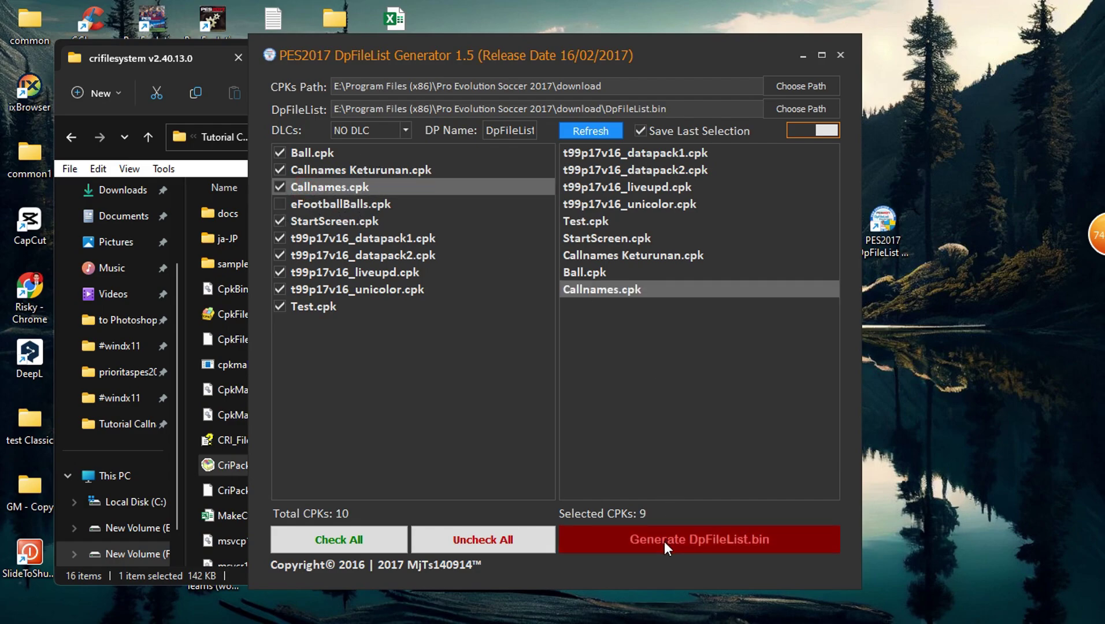
{"action": "left_click", "coordinate": [543, 344]}
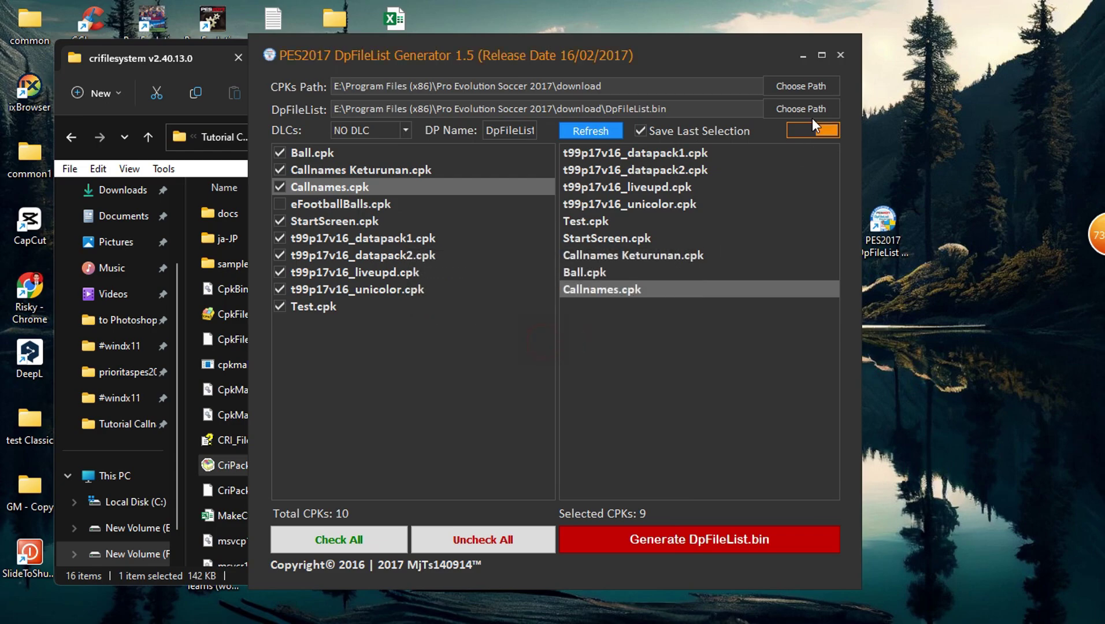
{"action": "left_click", "coordinate": [840, 55]}
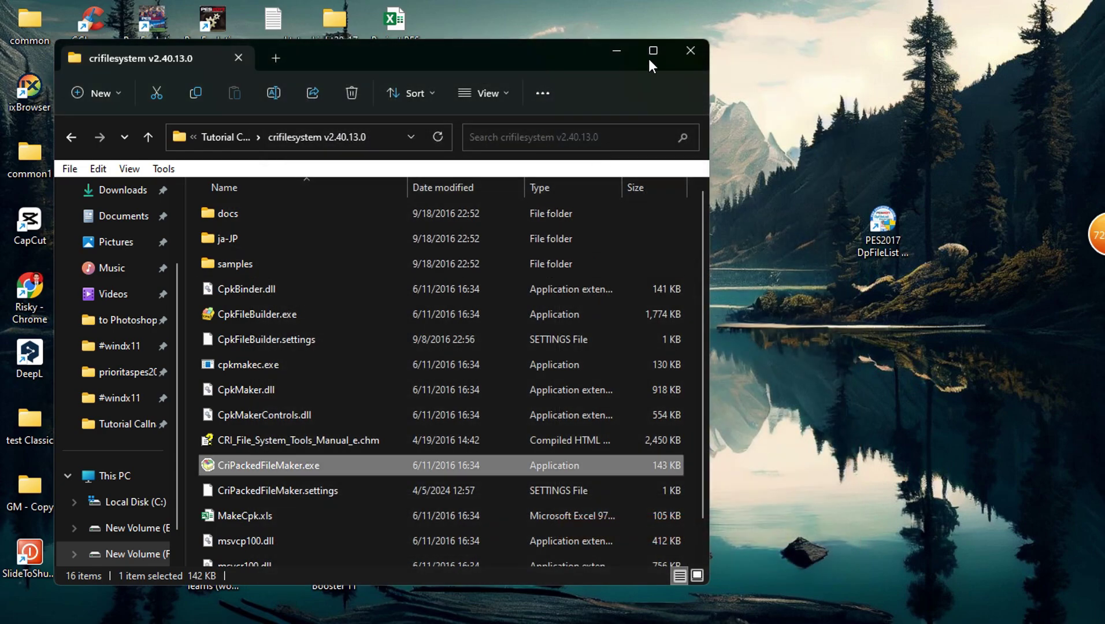
- Minimize the remaining folder window, launch Pro Evolution Soccer 2017 from the desktop, and dismiss the network settings notice
{"action": "left_click", "coordinate": [613, 54]}
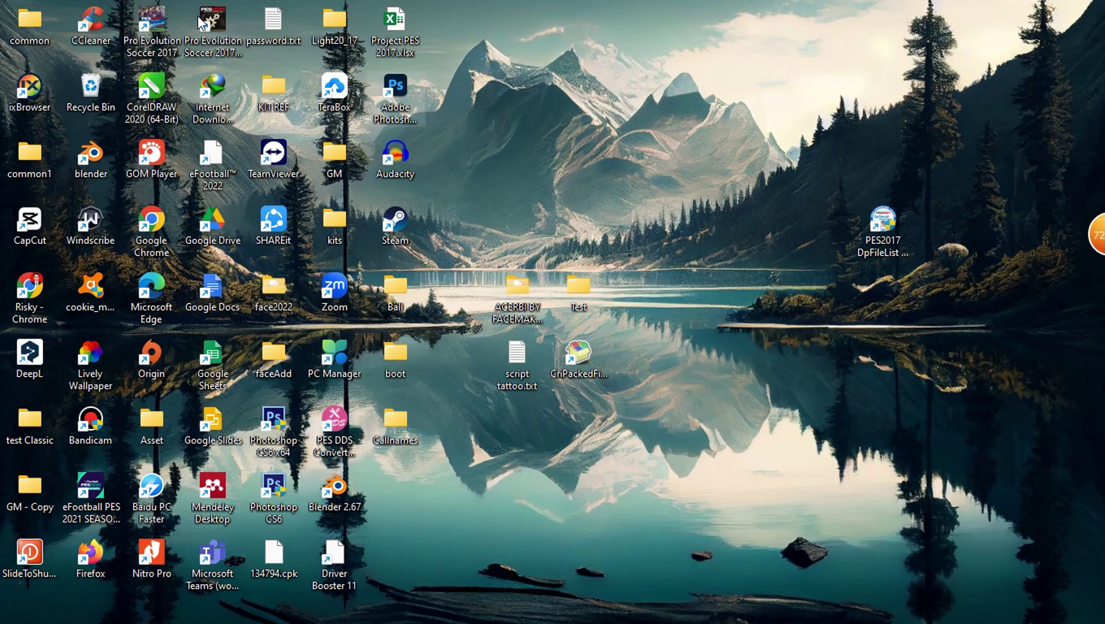
{"action": "double_click", "coordinate": [149, 24]}
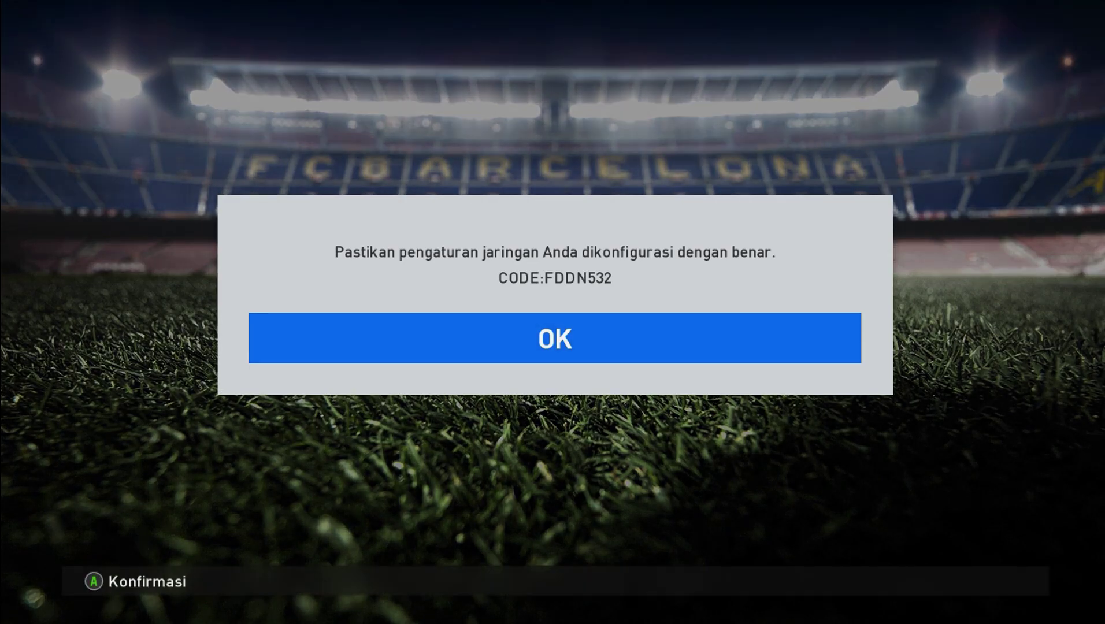
{"action": "key", "text": "Return"}
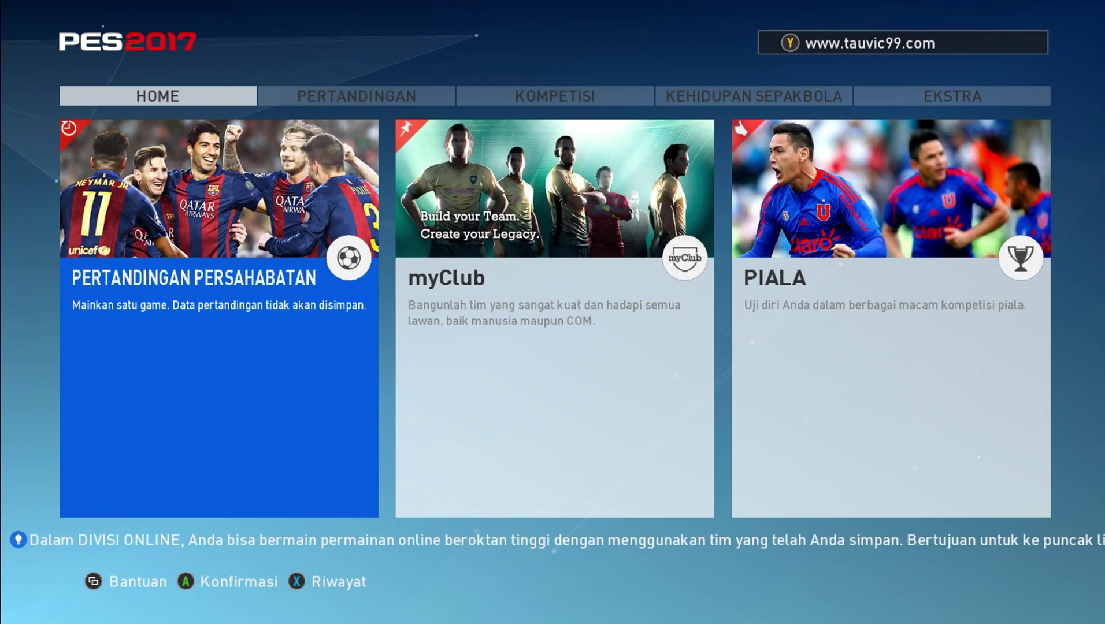
- Enter Edit mode from the history list (Riwayat) and open the team selection for editing players
{"action": "key", "text": "d"}
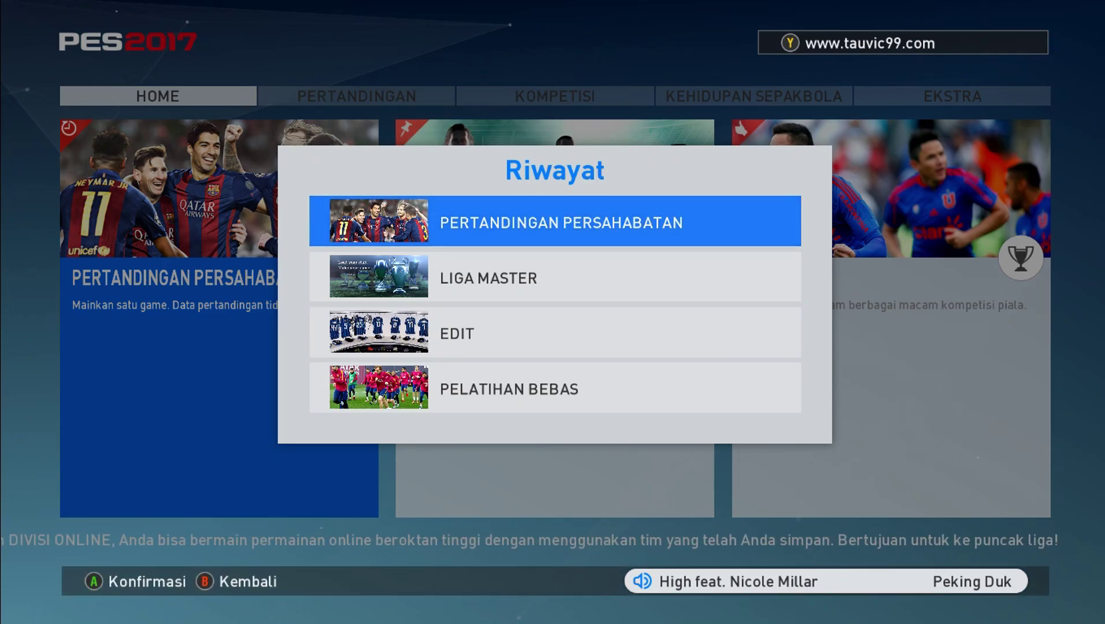
{"action": "key", "text": "Down"}
{"action": "key", "text": "Down"}
{"action": "key", "text": "Return"}
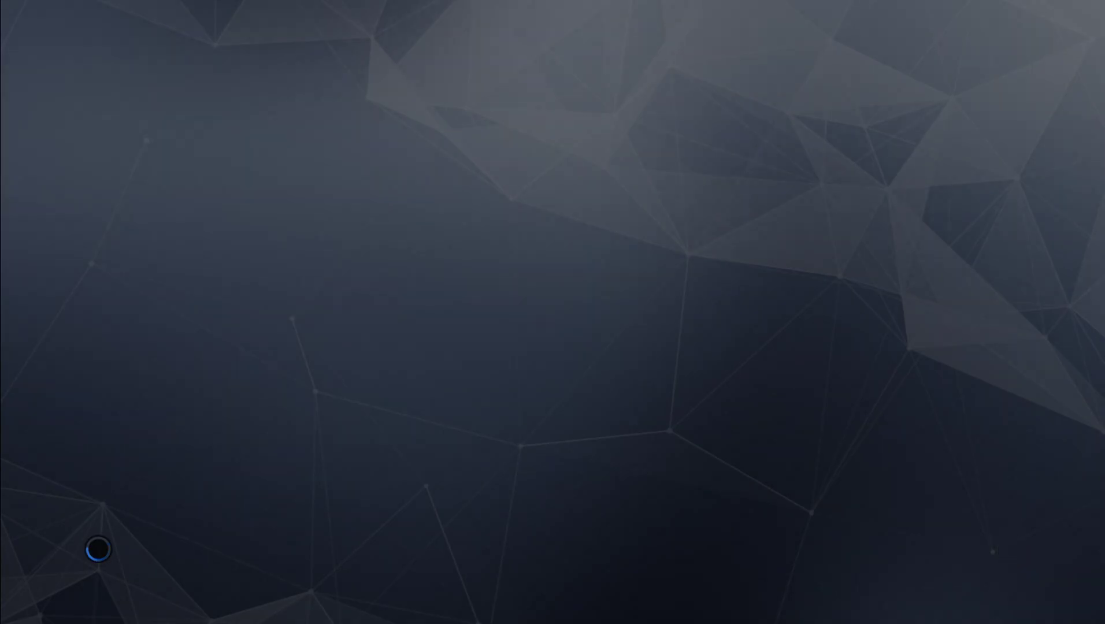
{"action": "key", "text": "Return"}
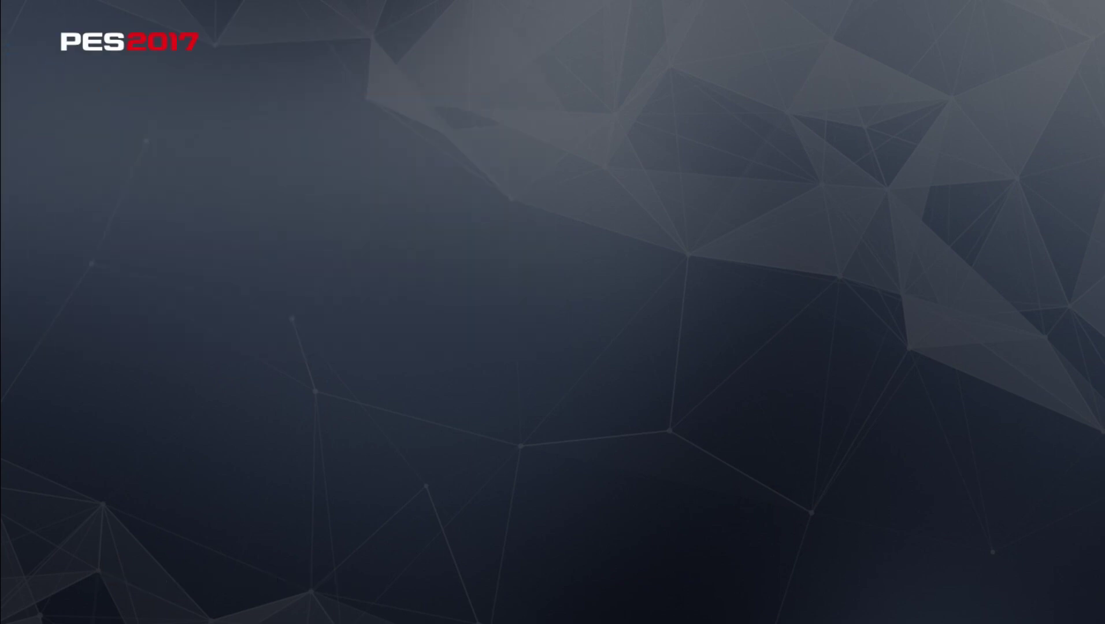
{"action": "key", "text": "Down"}
{"action": "key", "text": "Return"}
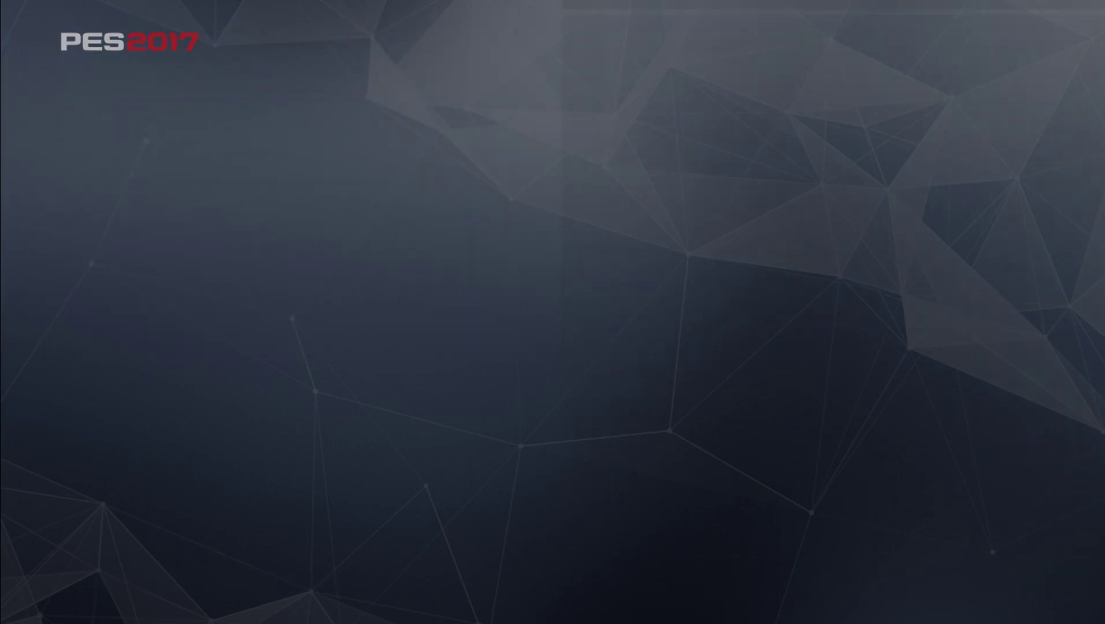
- Open the Asia-Oseania category in the team selection
{"action": "key", "text": "Down"}
{"action": "key", "text": "Down"}
{"action": "key", "text": "Down"}
{"action": "key", "text": "Down"}
{"action": "key", "text": "Down"}
{"action": "key", "text": "Down"}
{"action": "key", "text": "Down"}
{"action": "key", "text": "Down"}
{"action": "key", "text": "Down"}
{"action": "key", "text": "Down"}
{"action": "key", "text": "Down"}
{"action": "key", "text": "Down"}
{"action": "key", "text": "Down"}
{"action": "key", "text": "Down"}
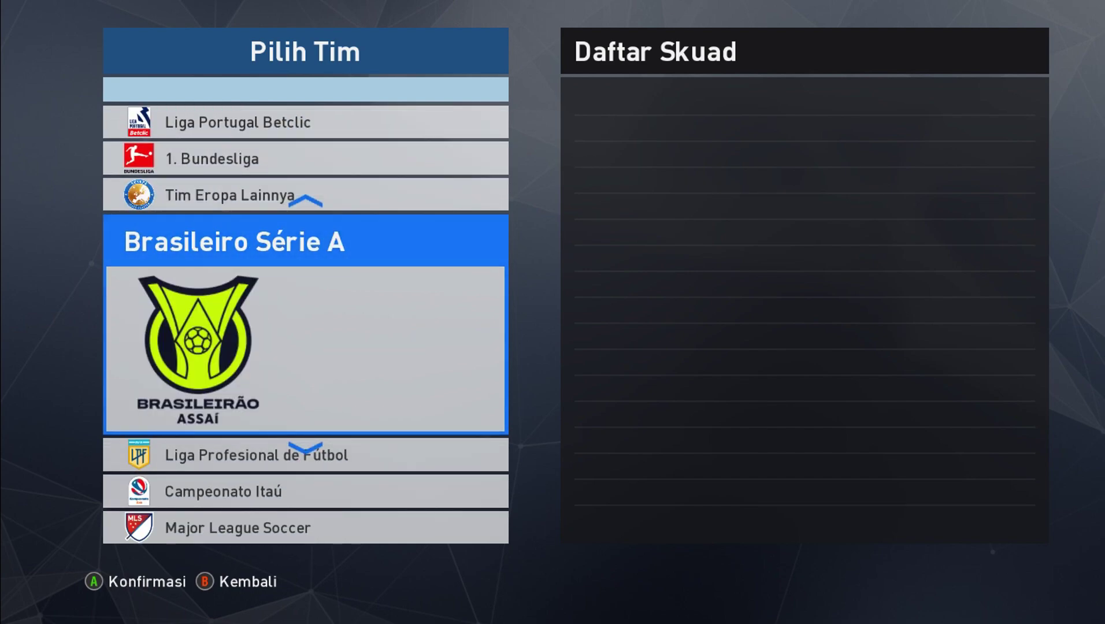
{"action": "key", "text": "Down"}
{"action": "key", "text": "Down"}
{"action": "key", "text": "Down"}
{"action": "key", "text": "Down"}
{"action": "key", "text": "Down"}
{"action": "key", "text": "Down"}
{"action": "key", "text": "Down"}
{"action": "key", "text": "Down"}
{"action": "key", "text": "Down"}
{"action": "key", "text": "Down"}
{"action": "key", "text": "Down"}
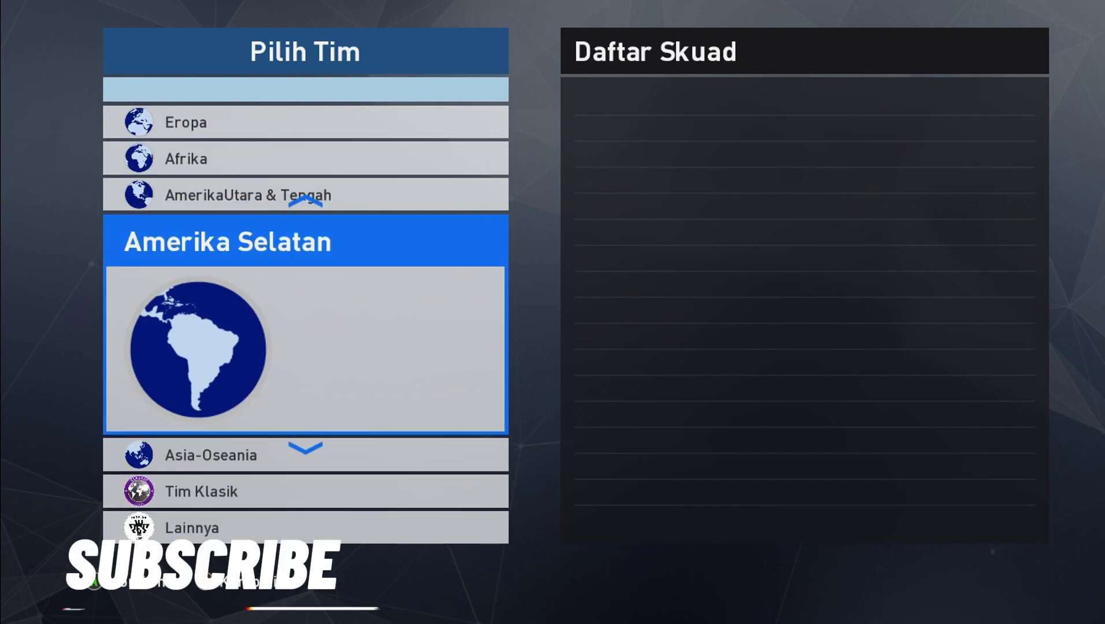
{"action": "key", "text": "Up"}
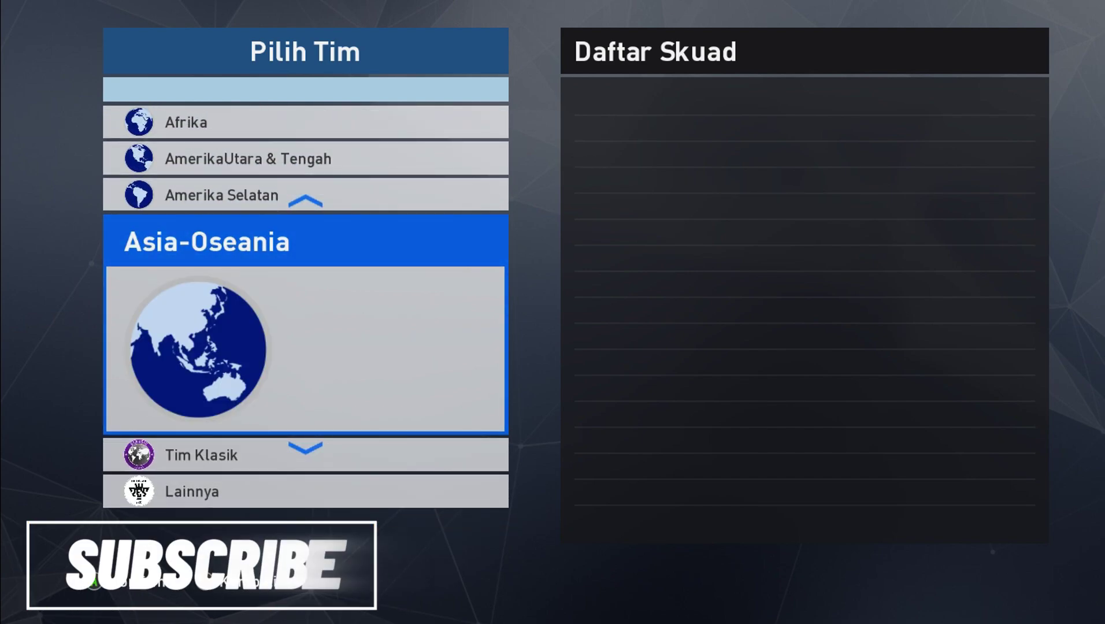
{"action": "key", "text": "Return"}
- Choose Indonesia among the Asia-Oseania national teams to open its squad
{"action": "key", "text": "Down"}
{"action": "key", "text": "Down"}
{"action": "key", "text": "Down"}
{"action": "key", "text": "Down"}
{"action": "key", "text": "Down"}
{"action": "key", "text": "Down"}
{"action": "key", "text": "Down"}
{"action": "key", "text": "Up"}
{"action": "key", "text": "Up"}
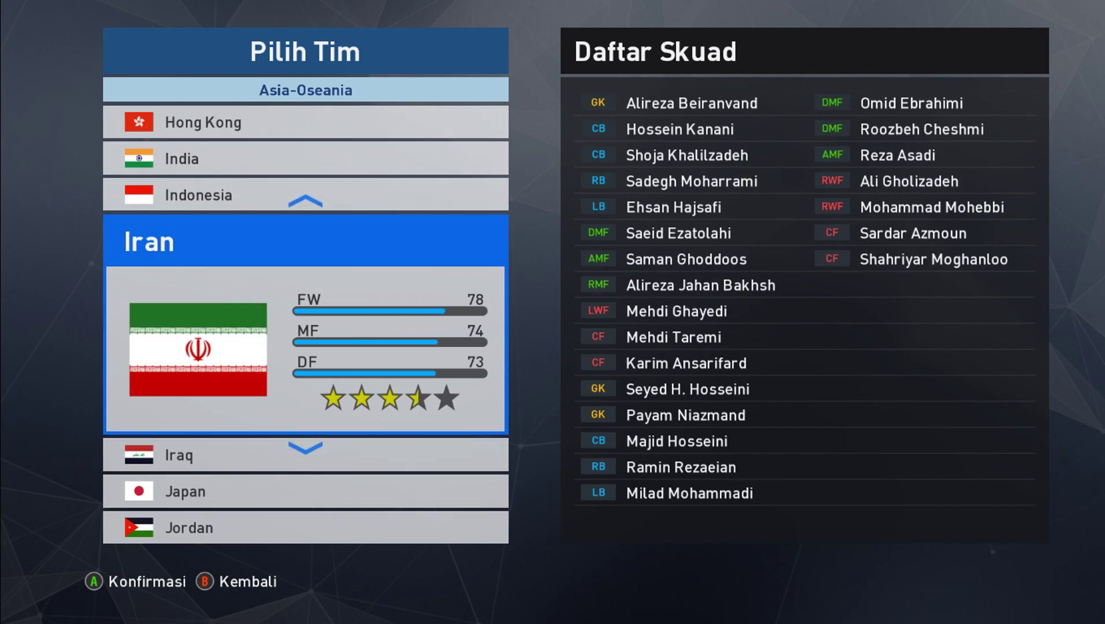
{"action": "key", "text": "Return"}
- Select Ramadhan Sananta in the Indonesia squad and open his name settings (Nama Pemain)
{"action": "key", "text": "Down"}
{"action": "key", "text": "Down"}
{"action": "key", "text": "Down"}
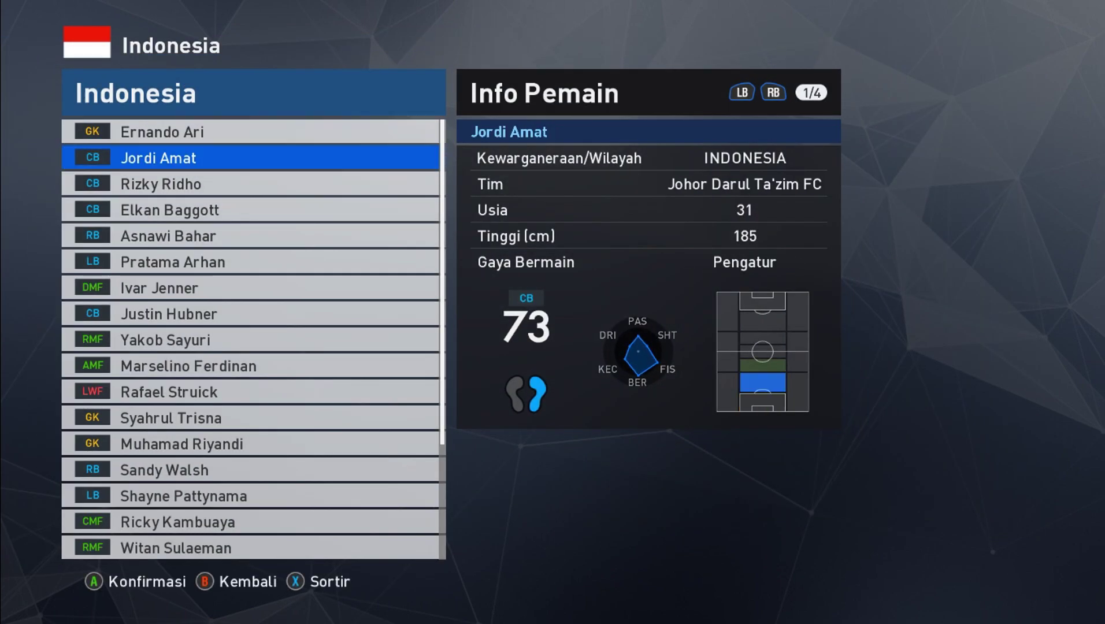
{"action": "key", "text": "Down"}
{"action": "key", "text": "Down"}
{"action": "key", "text": "Down"}
{"action": "key", "text": "Down"}
{"action": "key", "text": "Down"}
{"action": "key", "text": "Down"}
{"action": "key", "text": "Down"}
{"action": "key", "text": "Down"}
{"action": "key", "text": "Down"}
{"action": "key", "text": "Down"}
{"action": "key", "text": "Down"}
{"action": "key", "text": "Down"}
{"action": "key", "text": "Down"}
{"action": "key", "text": "Down"}
{"action": "key", "text": "Down"}
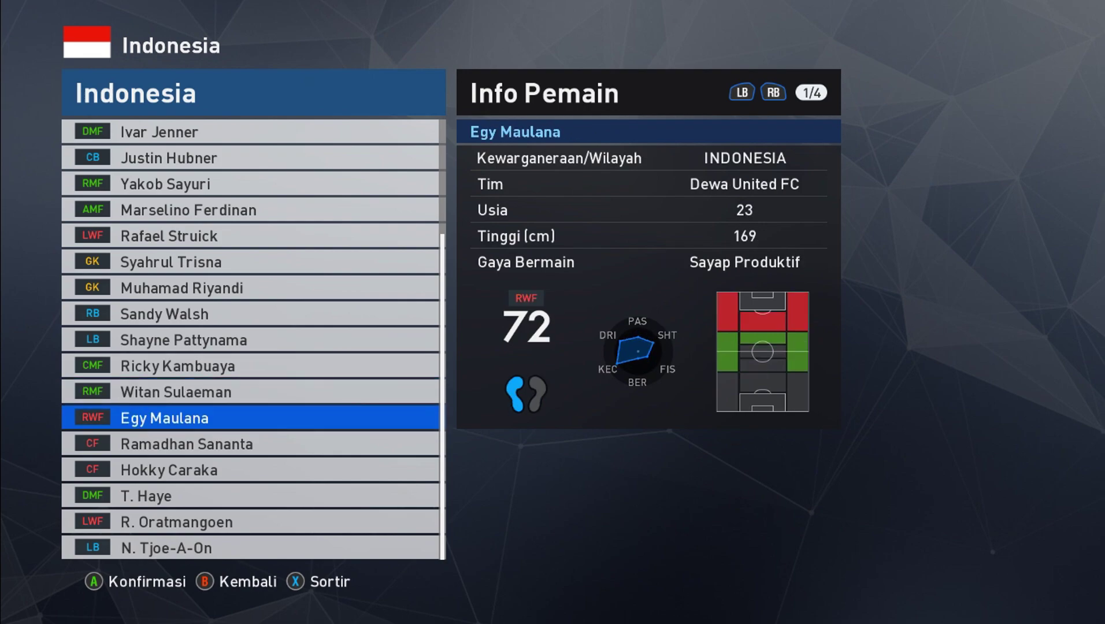
{"action": "key", "text": "Return"}
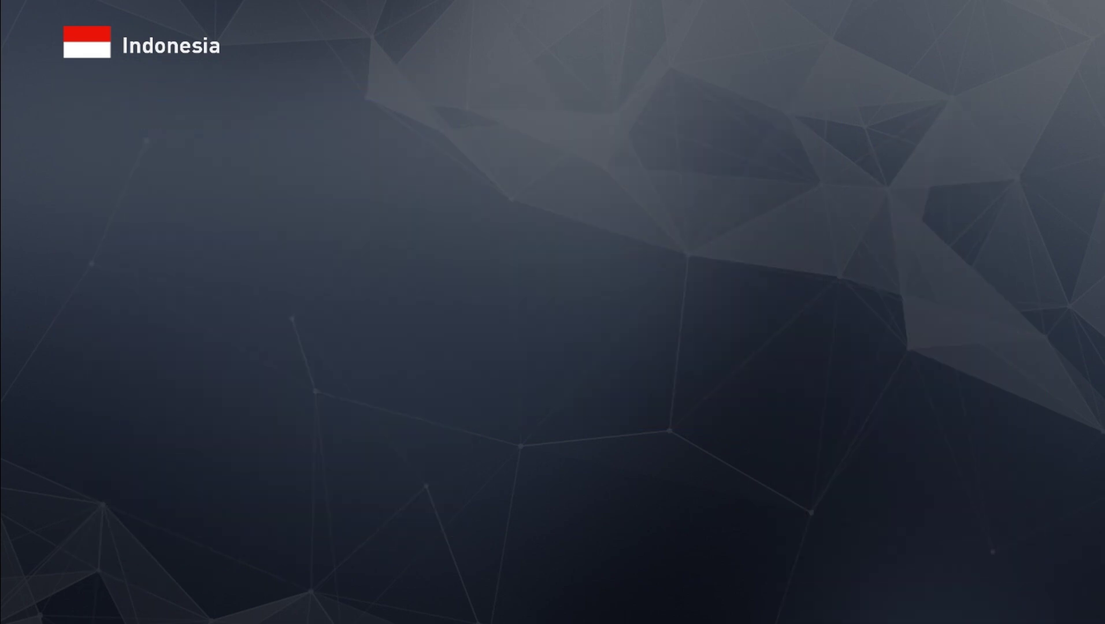
{"action": "key", "text": "Return"}
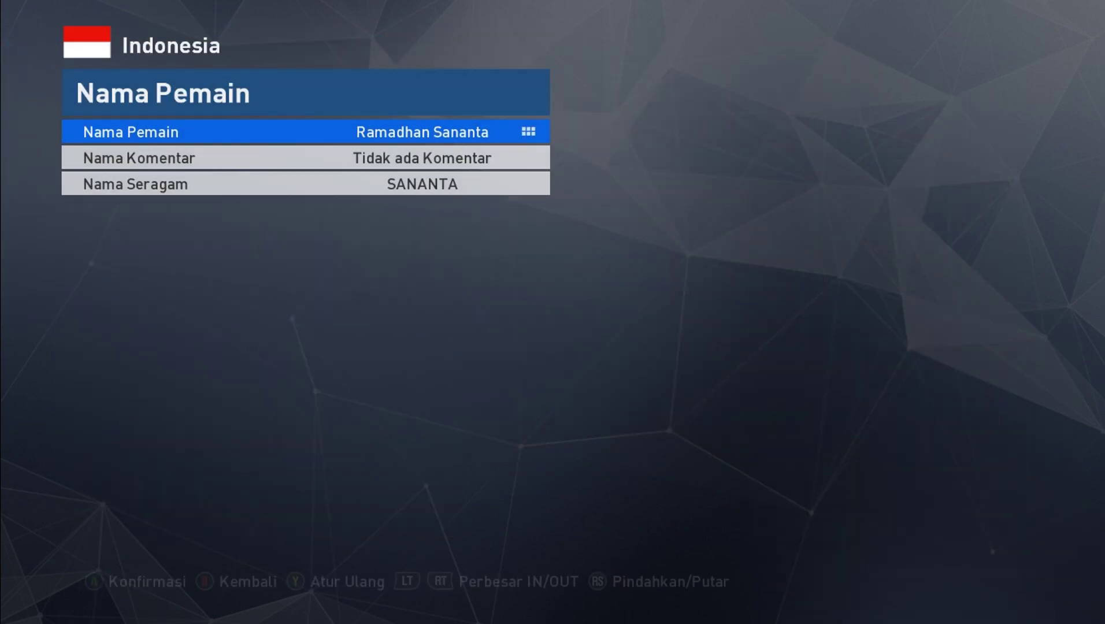
- Open the commentary names (Nama Komentar) under the letter Z and go to the NEW PLAYER 9990 entry
{"action": "key", "text": "Down"}
{"action": "key", "text": "Return"}
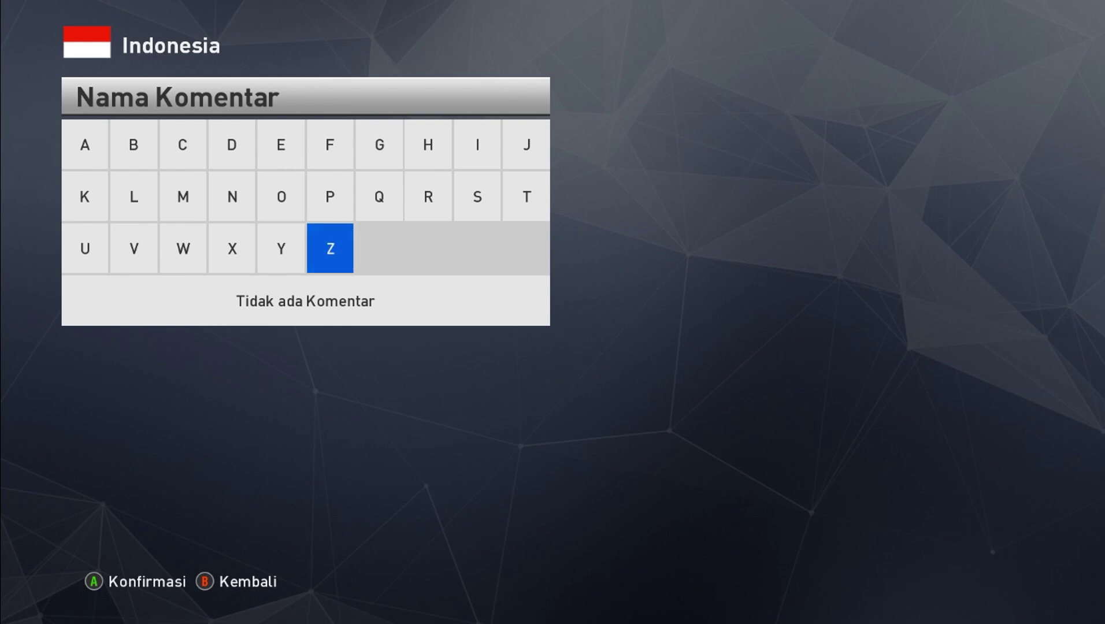
{"action": "key", "text": "Return"}
{"action": "key", "text": "Page_Down"}
{"action": "key", "text": "Page_Down"}
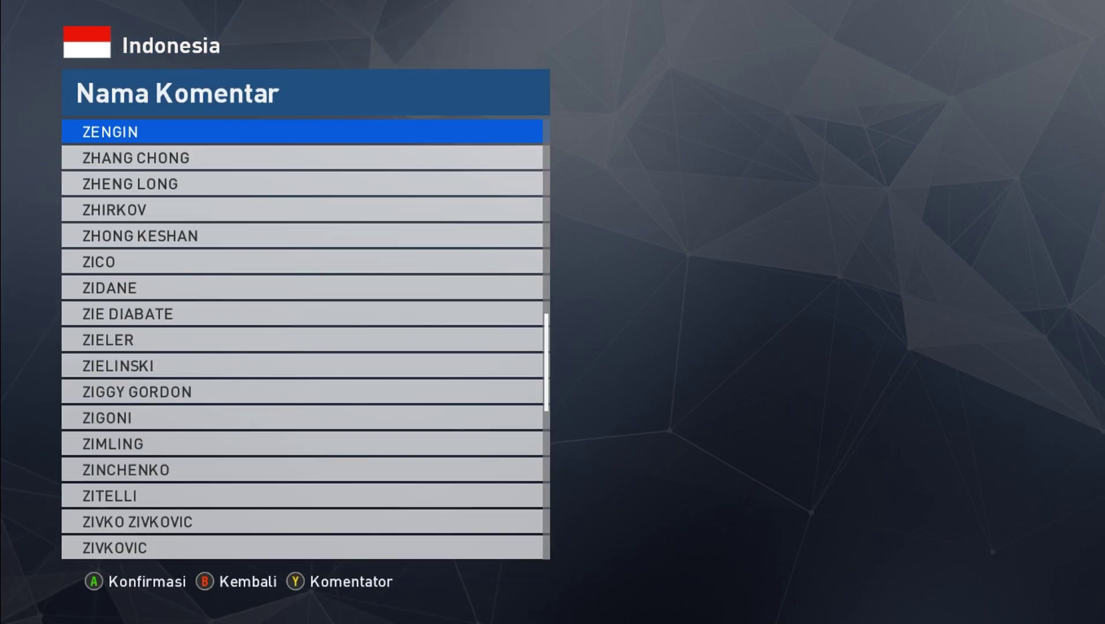
{"action": "key", "text": "Page_Down"}
{"action": "key", "text": "Up"}
{"action": "key", "text": "Up"}
{"action": "key", "text": "Up"}
{"action": "key", "text": "Up"}
{"action": "key", "text": "Up"}
{"action": "key", "text": "Up"}
{"action": "key", "text": "Up"}
{"action": "key", "text": "Up"}
{"action": "key", "text": "Up"}
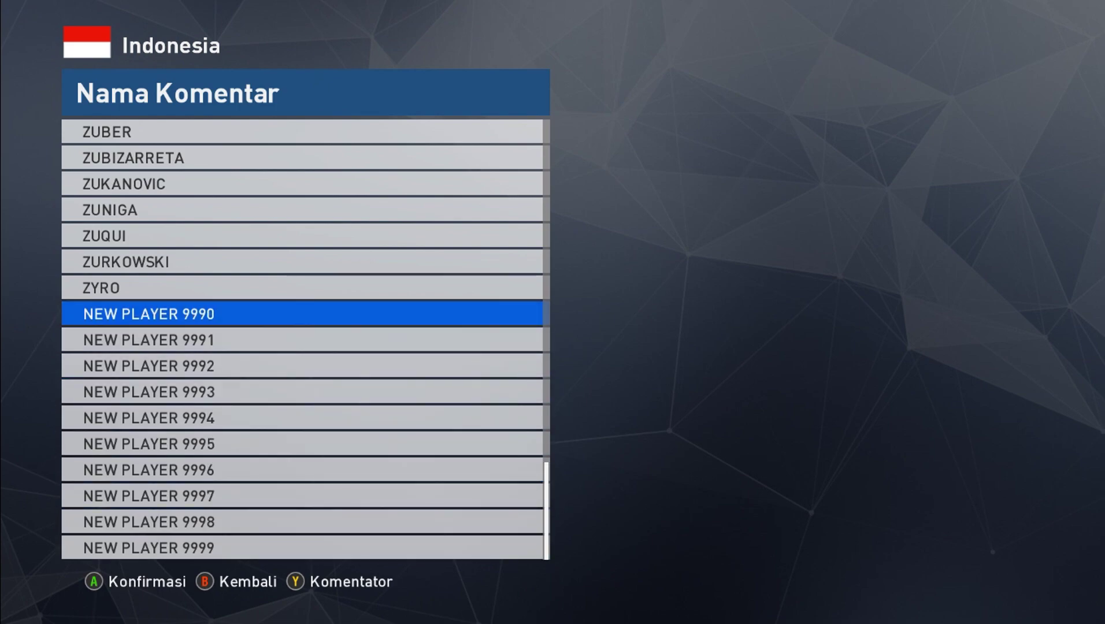
{"action": "key", "text": "Up"}
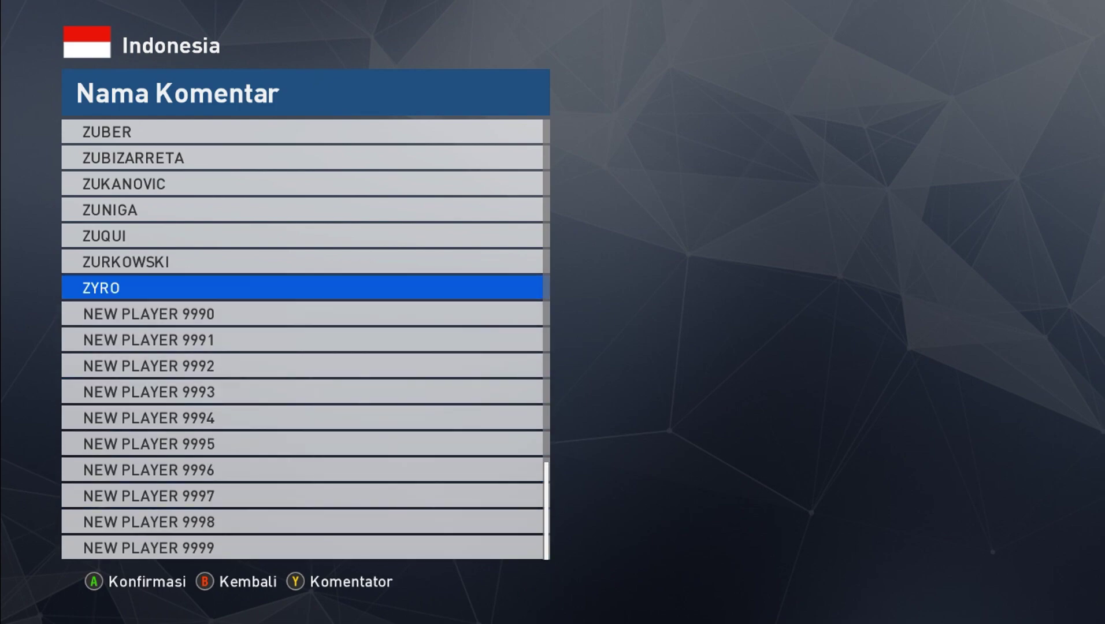
{"action": "key", "text": "Down"}
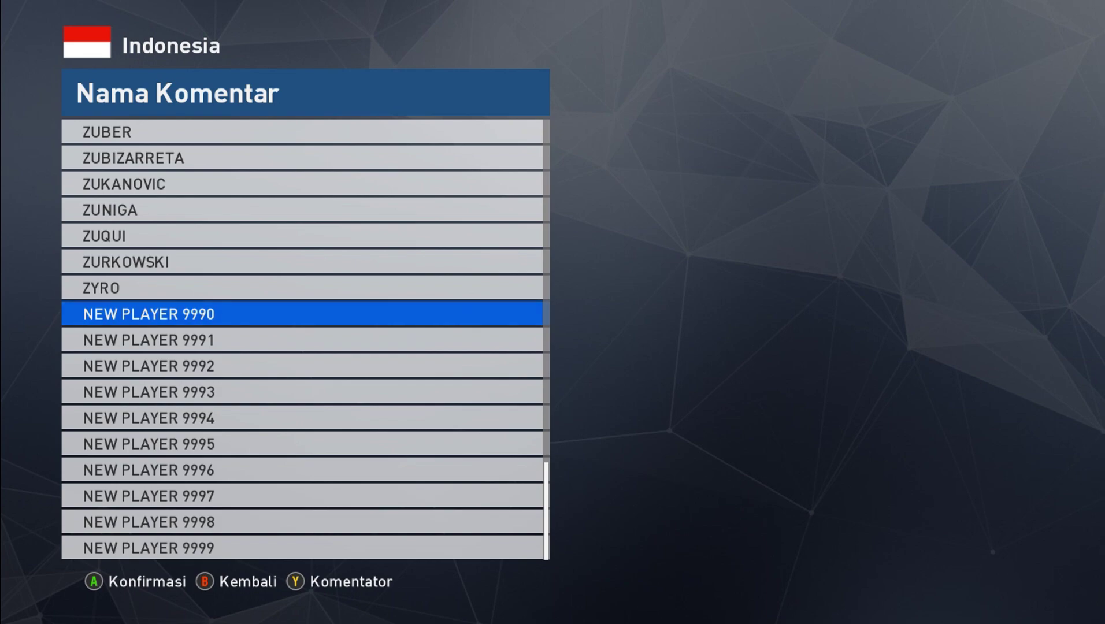